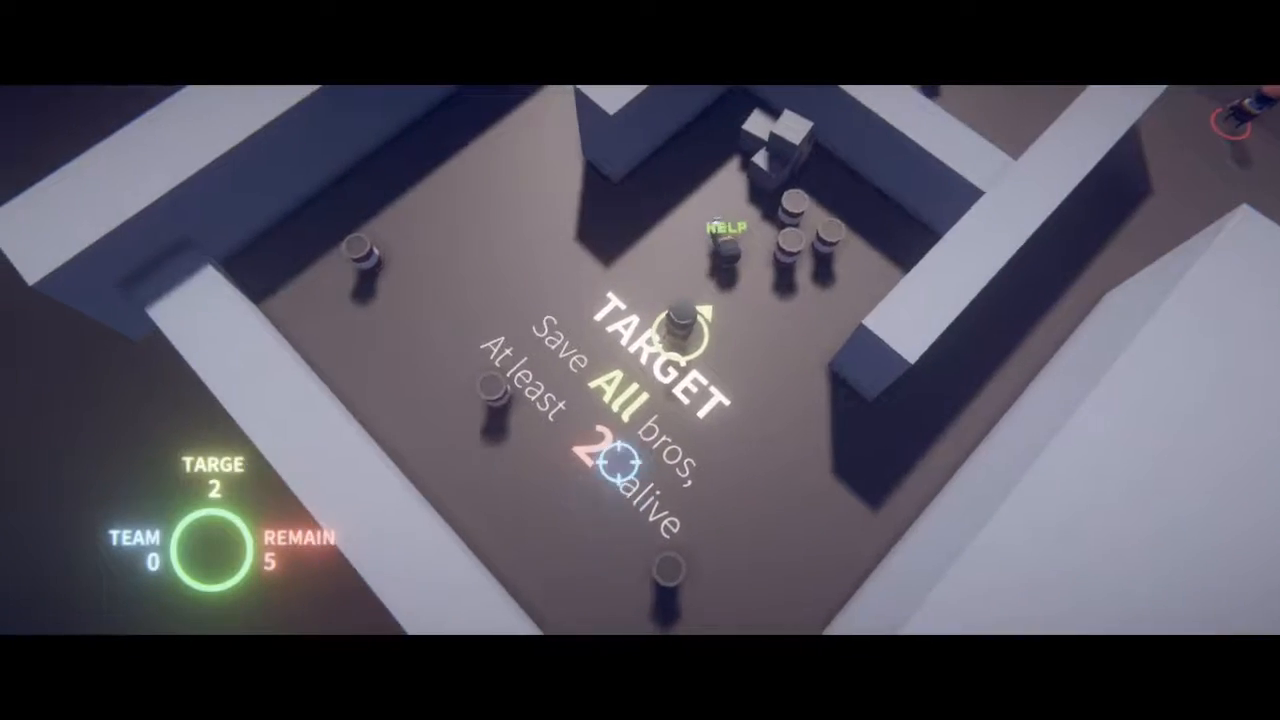
Rescue the HELP bro, lead the squad up the corridor, round the corner and clear the next room to rescue another bro.
{"action": "key", "text": "w"}
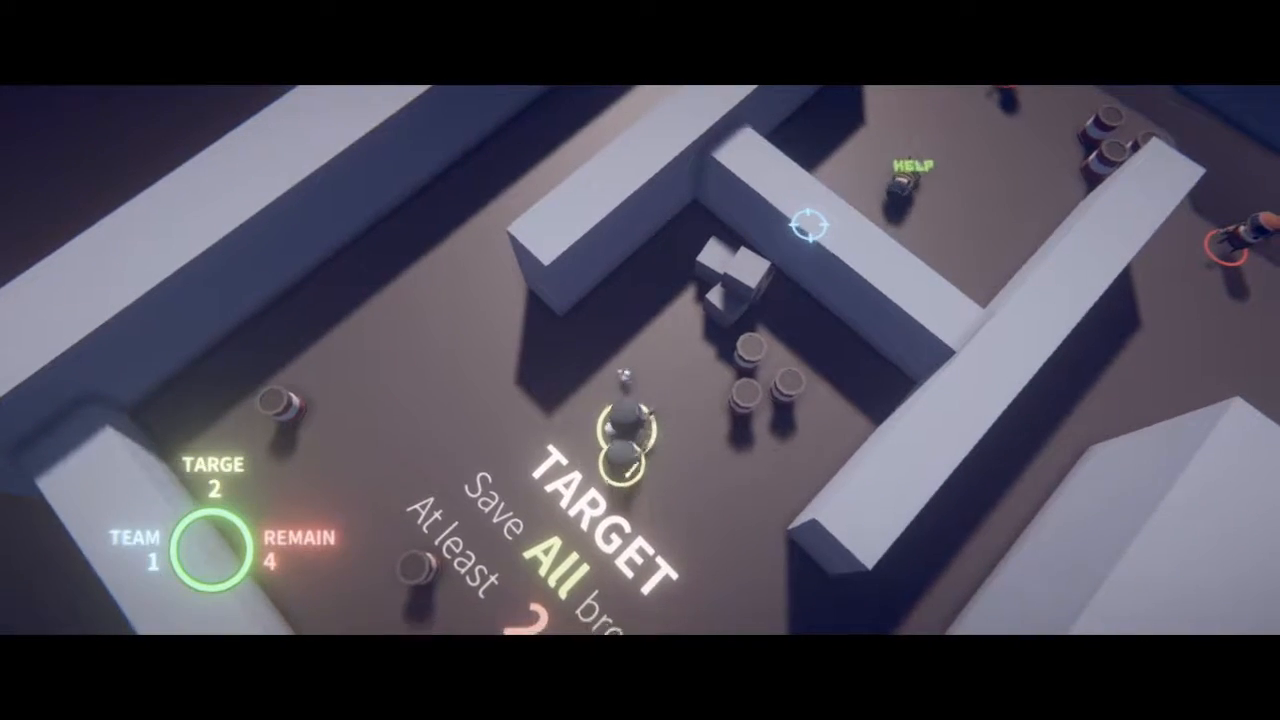
{"action": "key", "text": "w"}
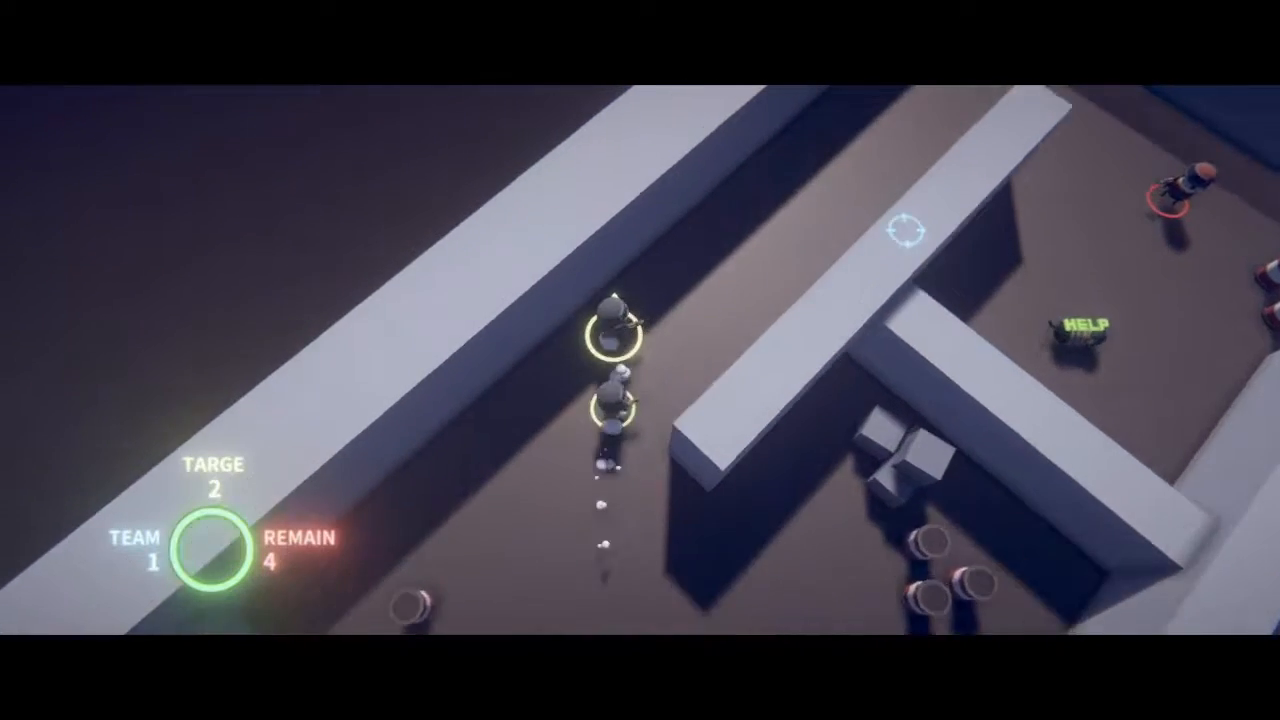
{"action": "key", "text": "w"}
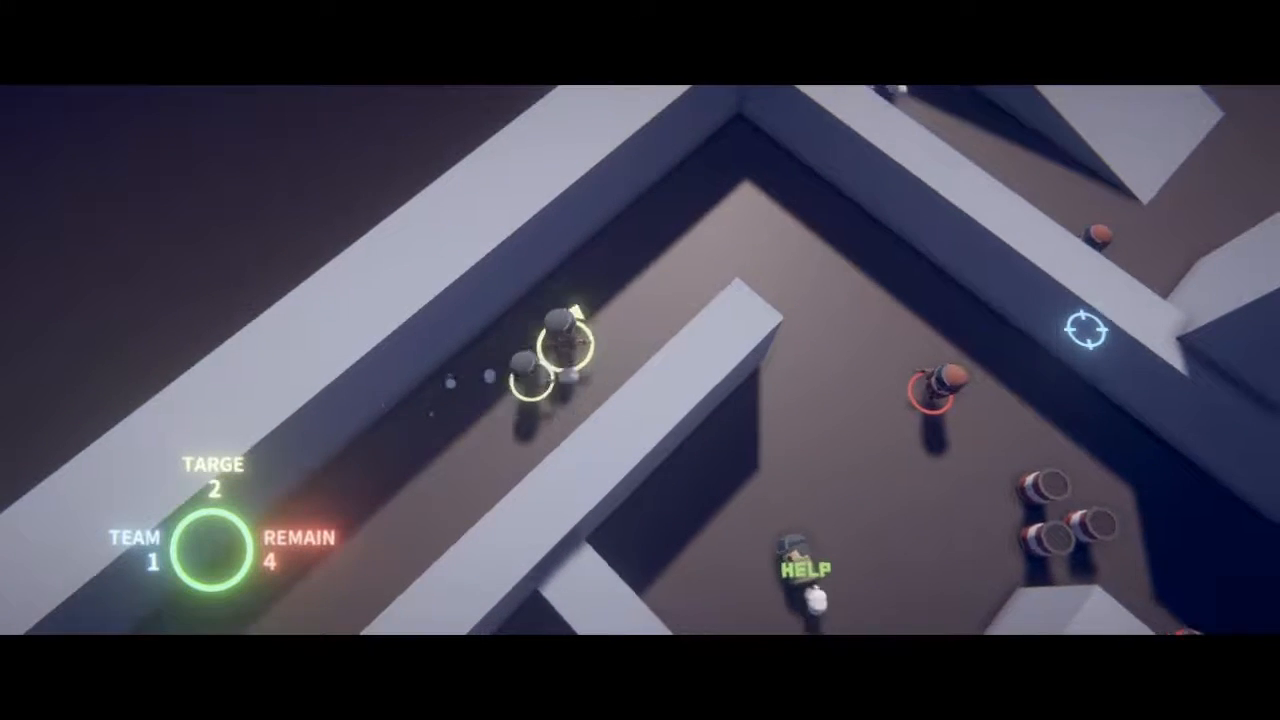
{"action": "key", "text": "w"}
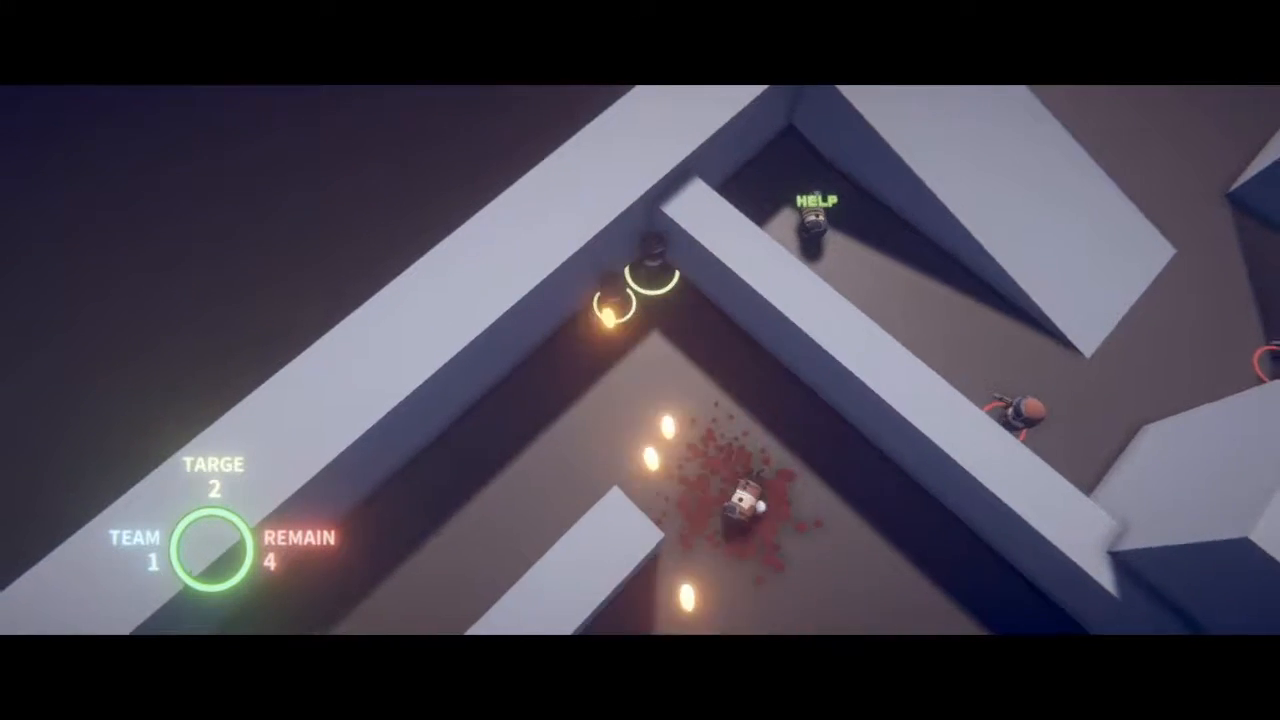
{"action": "key", "text": "w"}
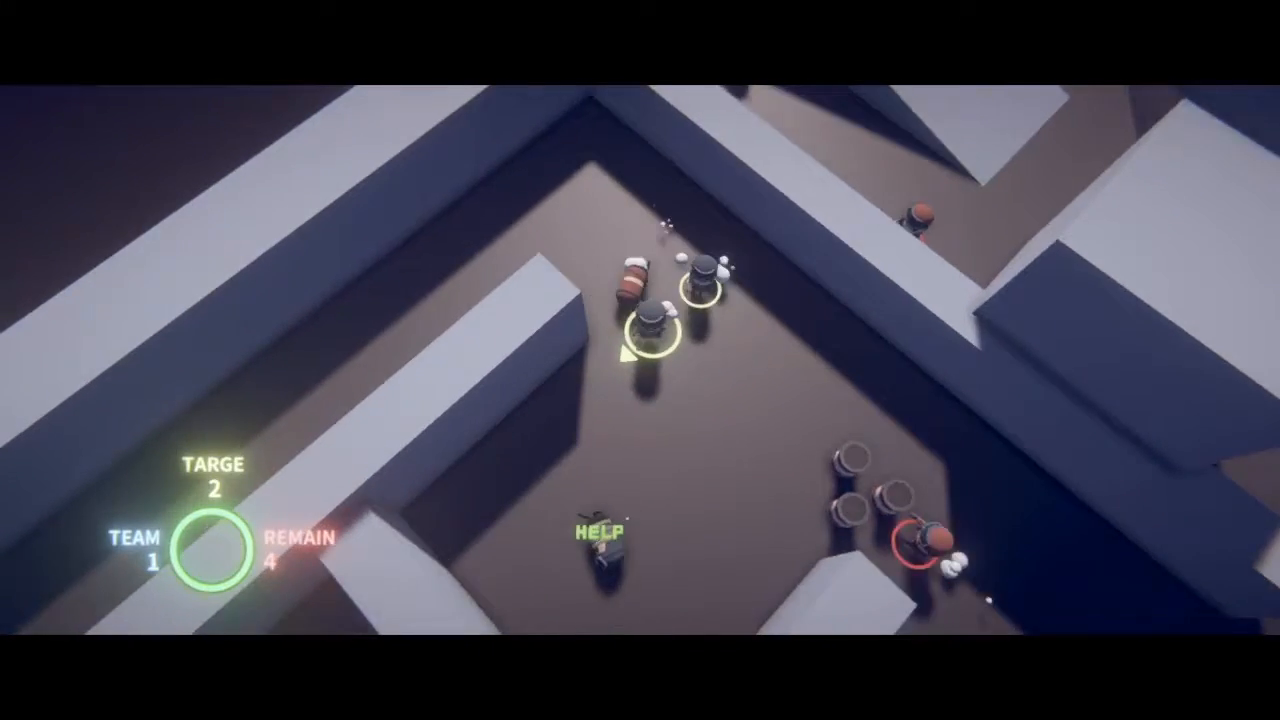
{"action": "key", "text": "w"}
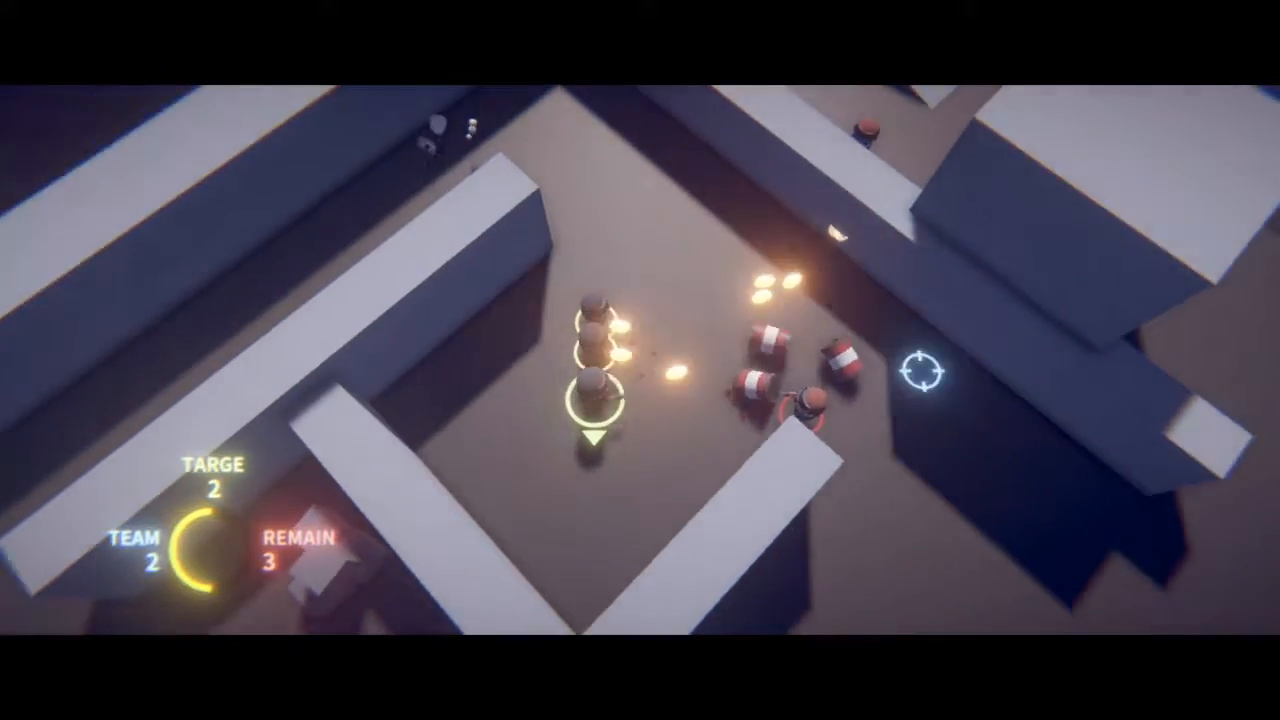
{"action": "key", "text": "w"}
{"action": "key", "text": "w"}
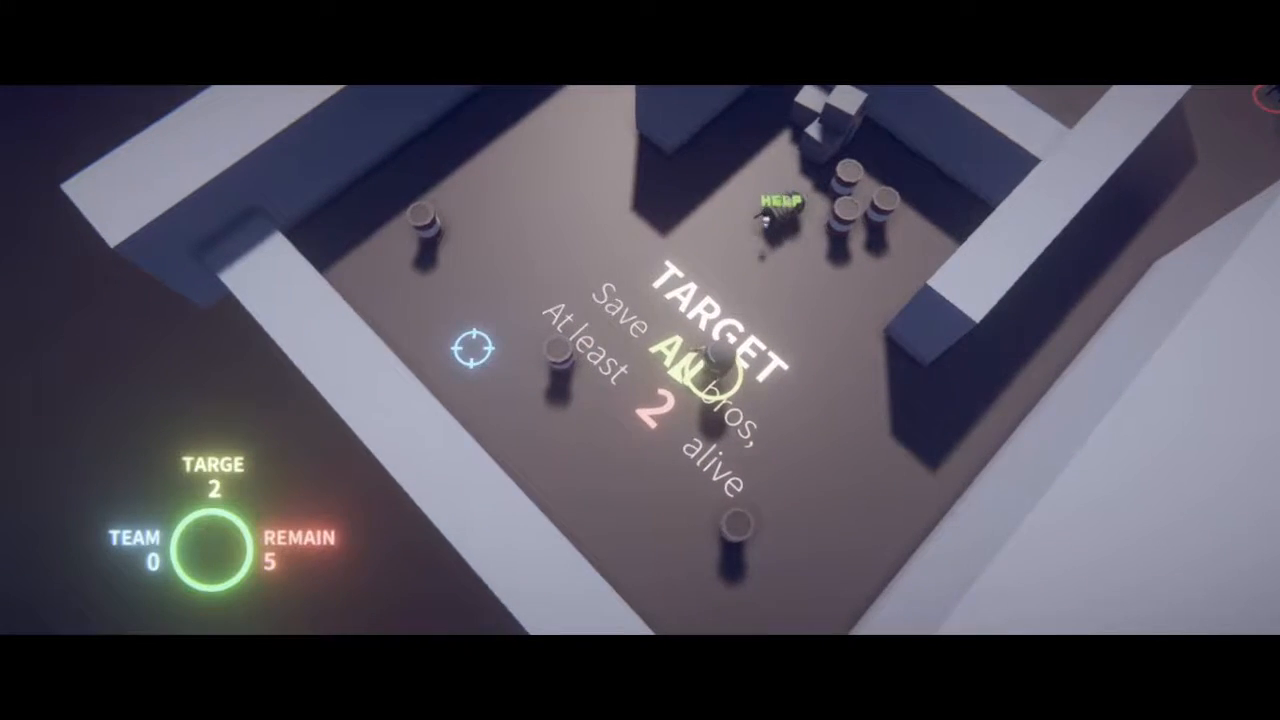
Blow up the barrels, head toward the question-marked red bro and fire at enemies to the lower right while moving up.
{"action": "left_click", "coordinate": [470, 345]}
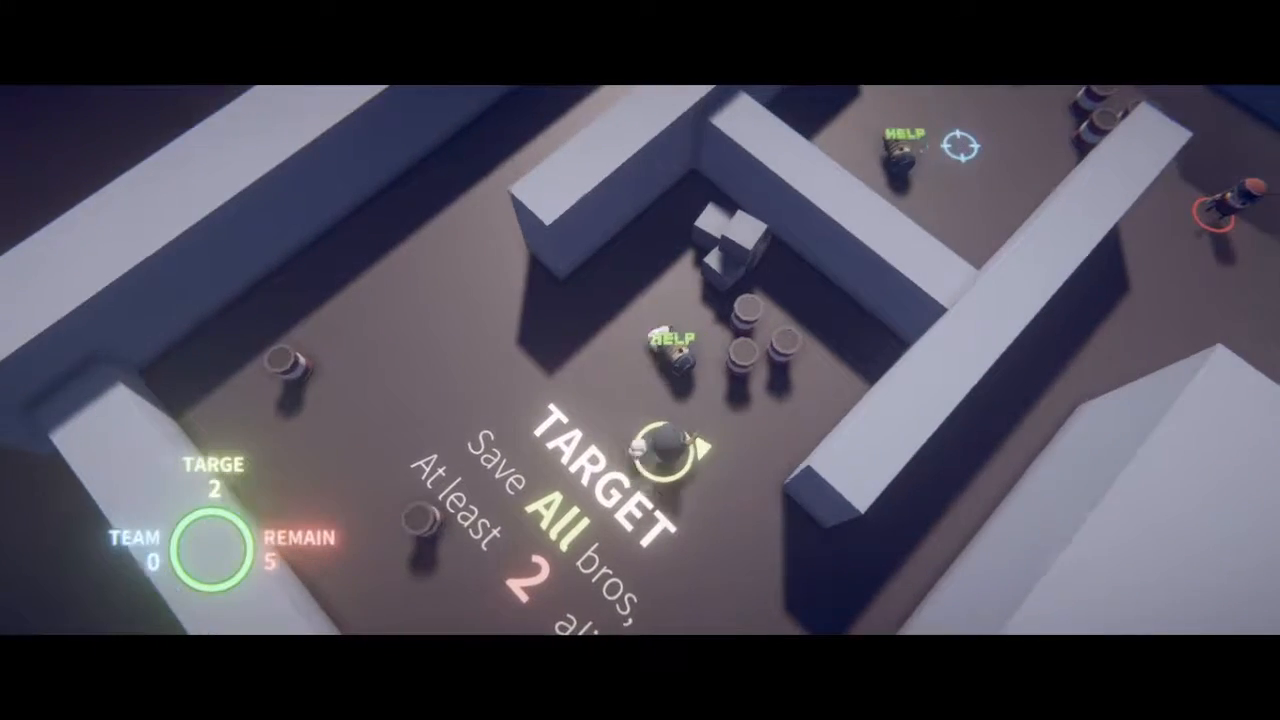
{"action": "key", "text": "s"}
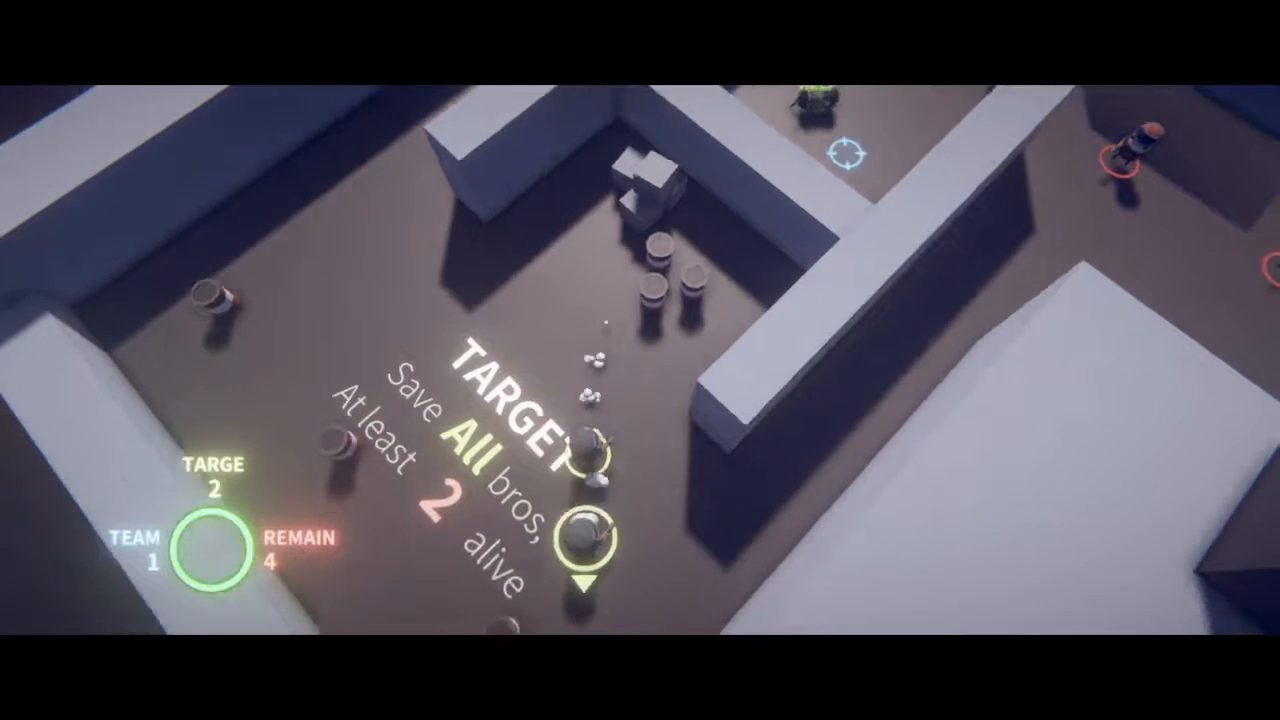
{"action": "key", "text": "a"}
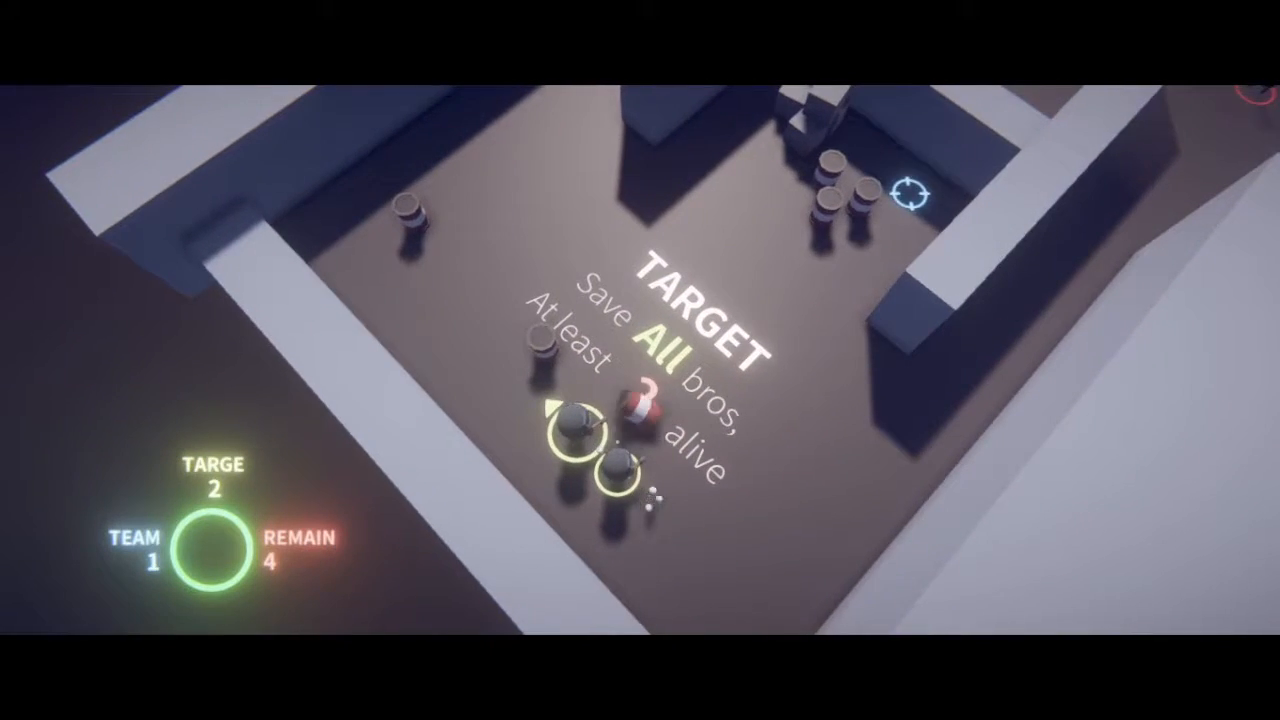
{"action": "left_click_drag", "start_coordinate": [855, 135], "coordinate": [950, 195]}
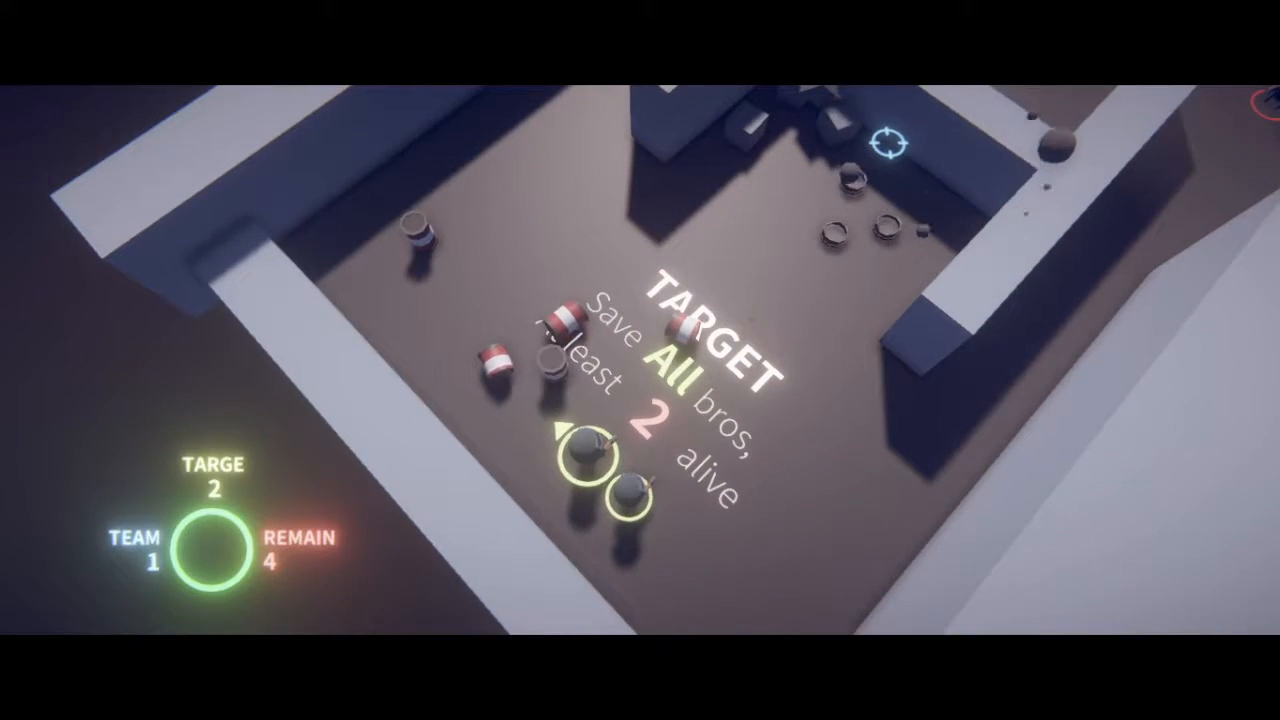
{"action": "key", "text": "w"}
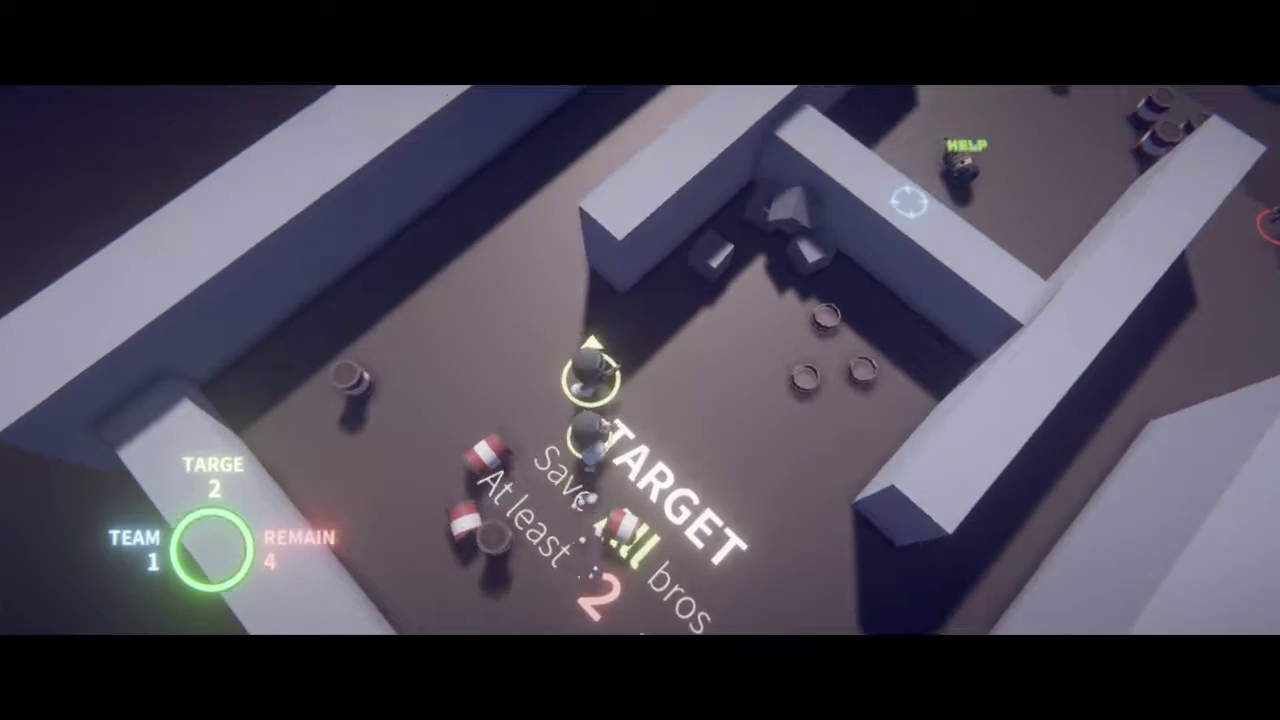
{"action": "left_click_drag", "start_coordinate": [887, 142], "coordinate": [1008, 232]}
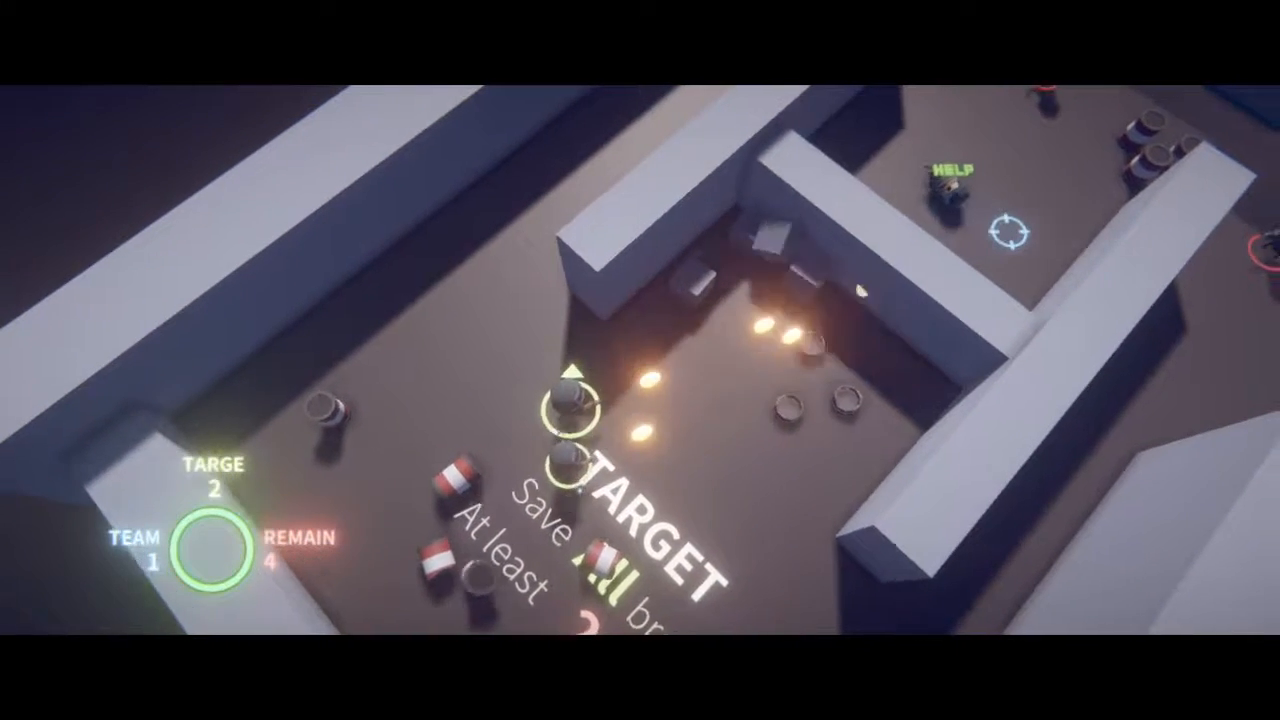
Push north past the T-shaped wall shooting the corridor enemy, fall back south and kill the red-ringed enemy near the barrels.
{"action": "key", "text": "w"}
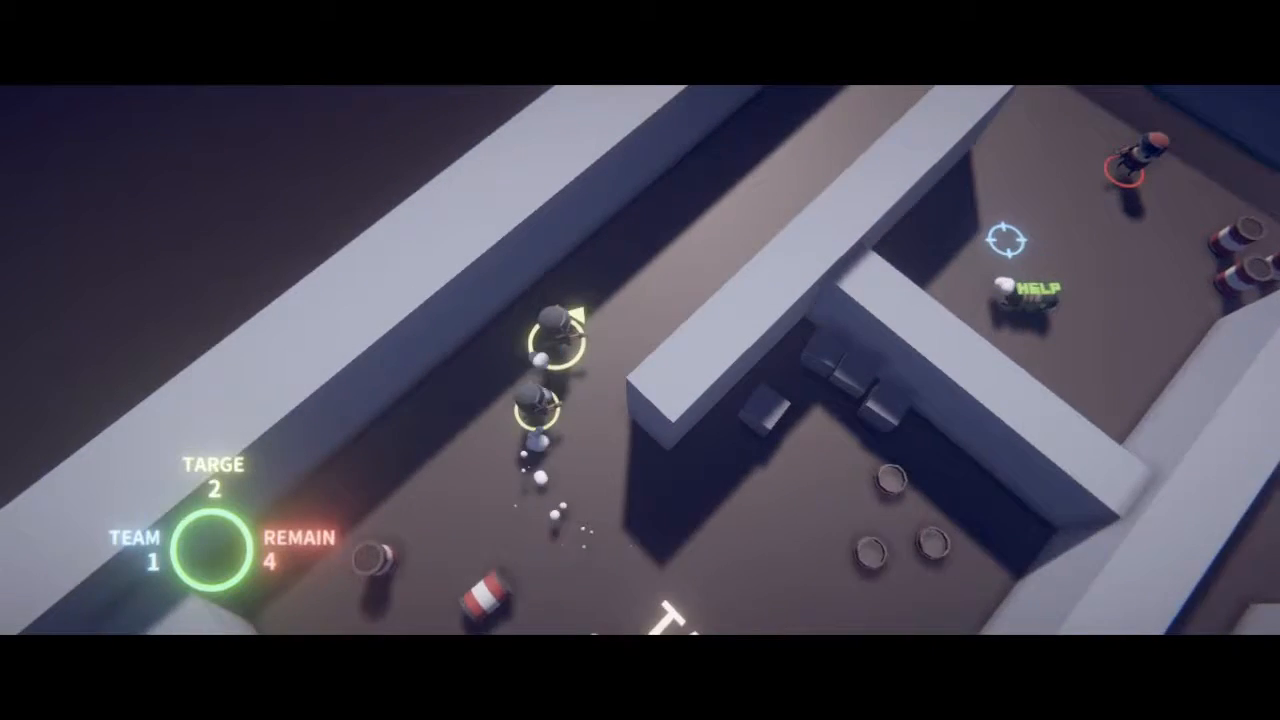
{"action": "key", "text": "w"}
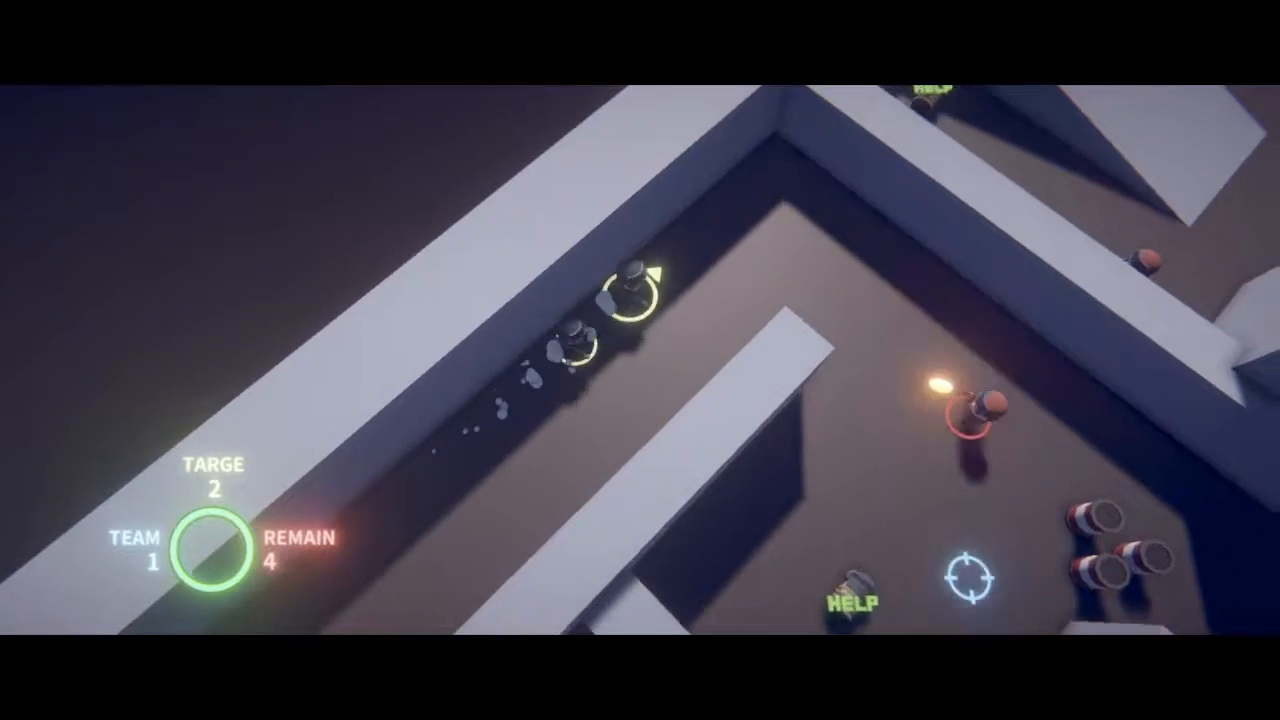
{"action": "key", "text": "w"}
{"action": "left_click_drag", "start_coordinate": [1012, 557], "coordinate": [999, 610]}
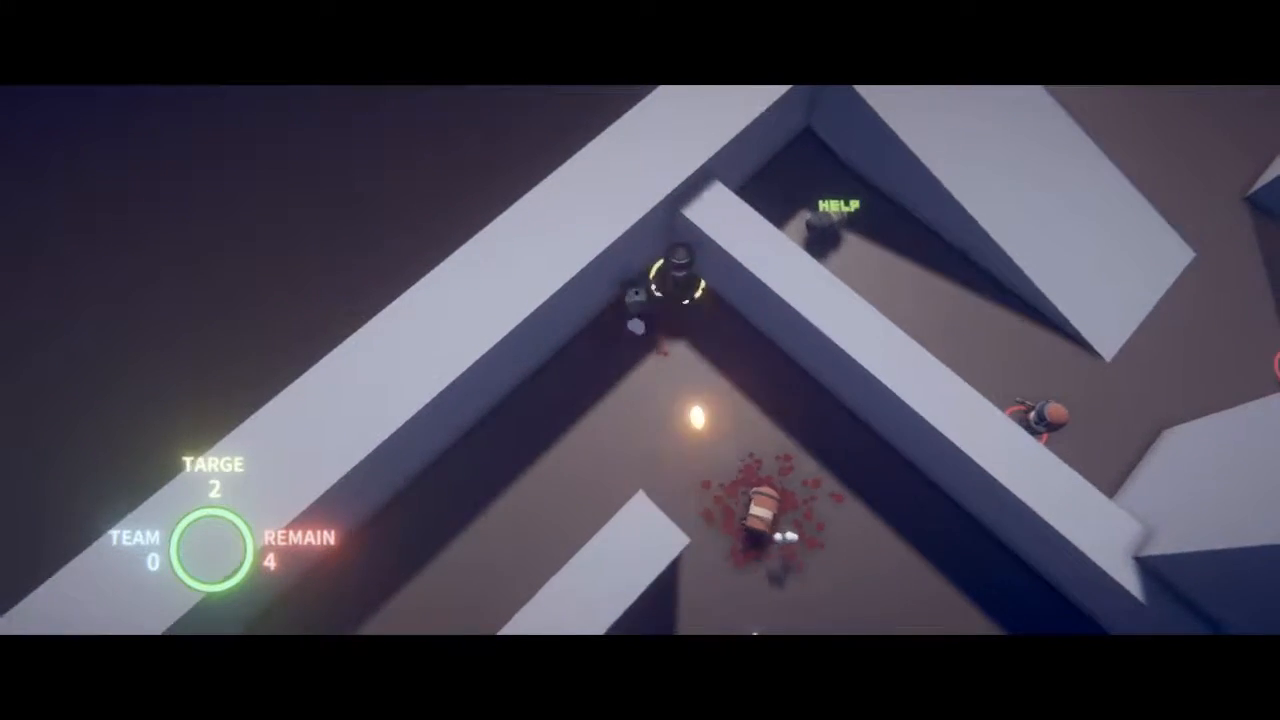
{"action": "key", "text": "s"}
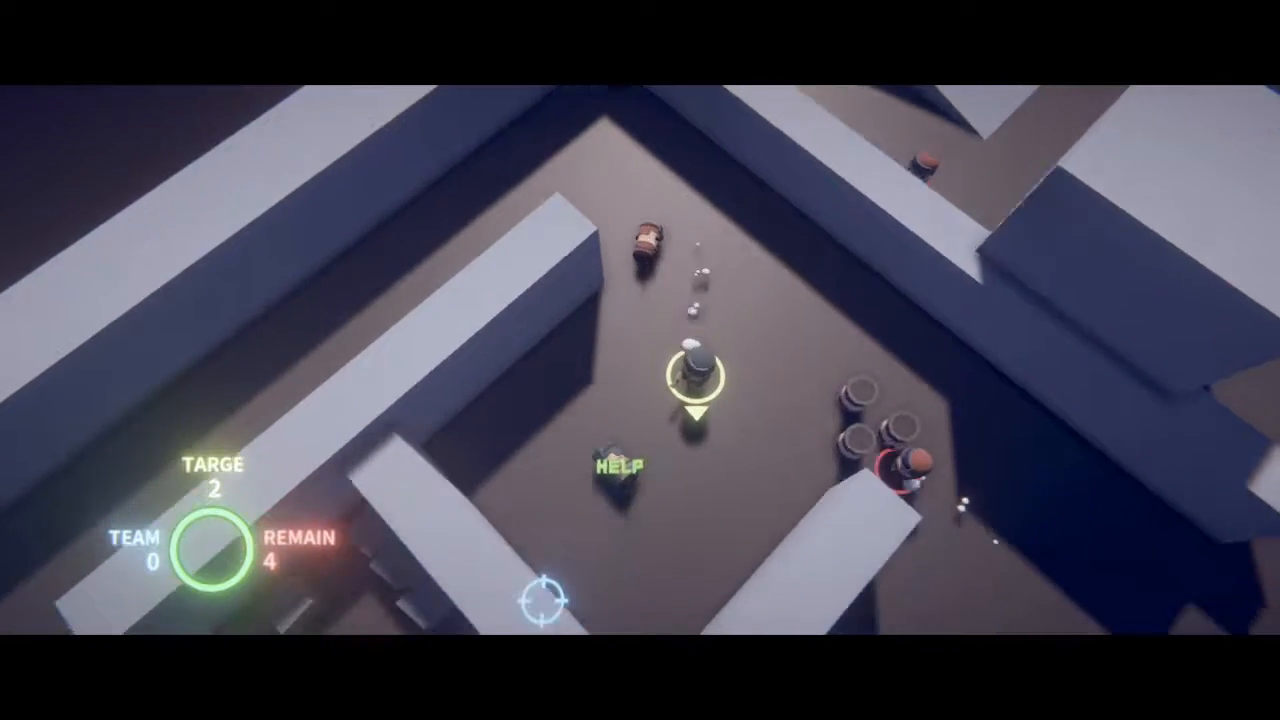
{"action": "left_click", "coordinate": [1120, 507]}
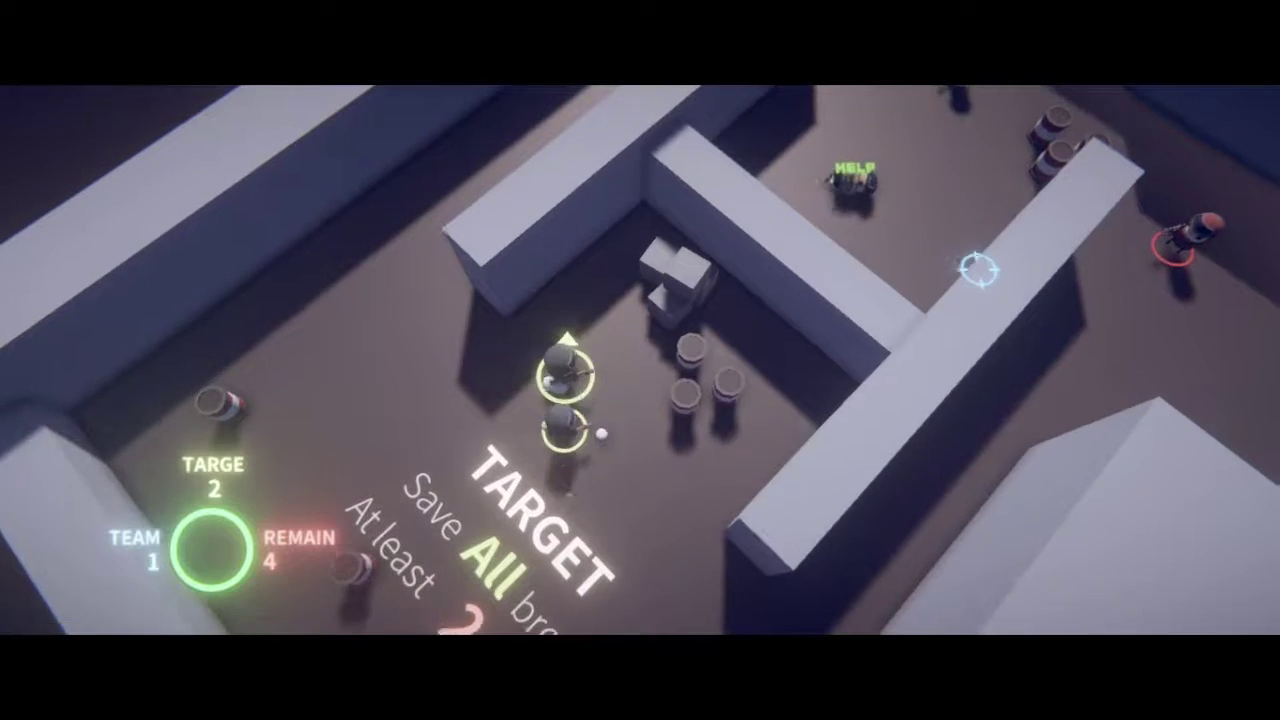
{"action": "key", "text": "a"}
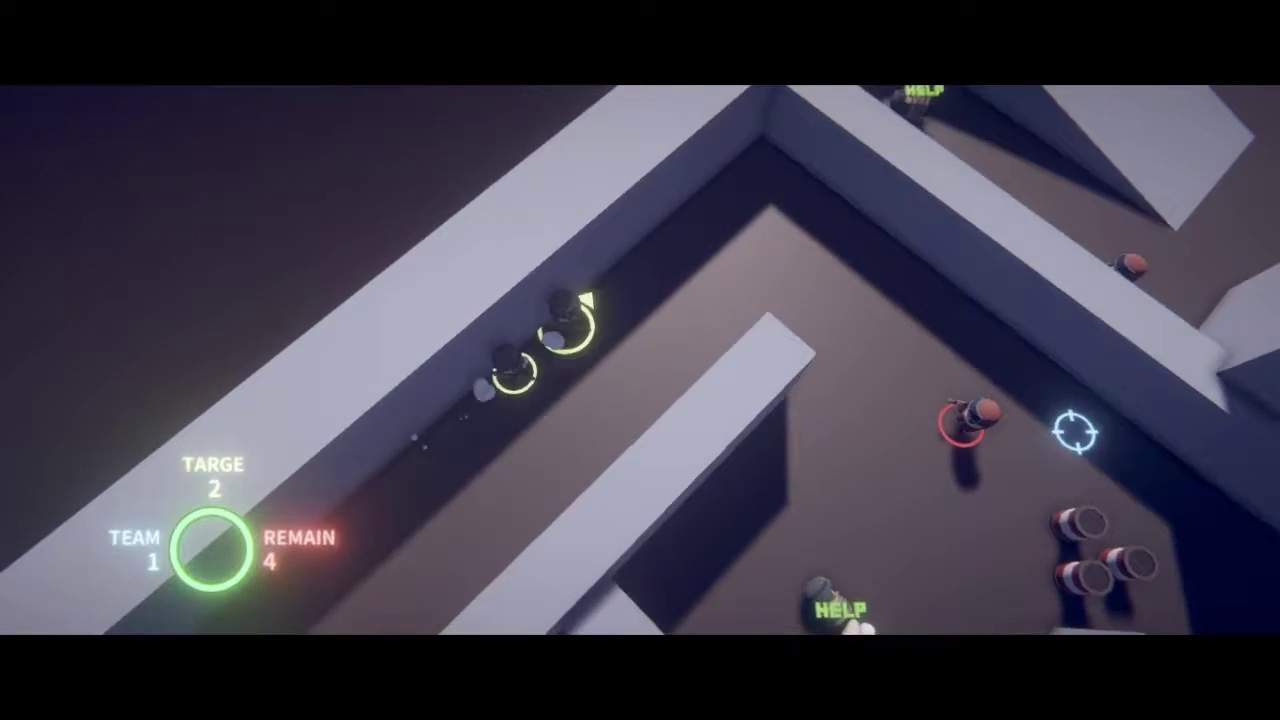
{"action": "key", "text": "d"}
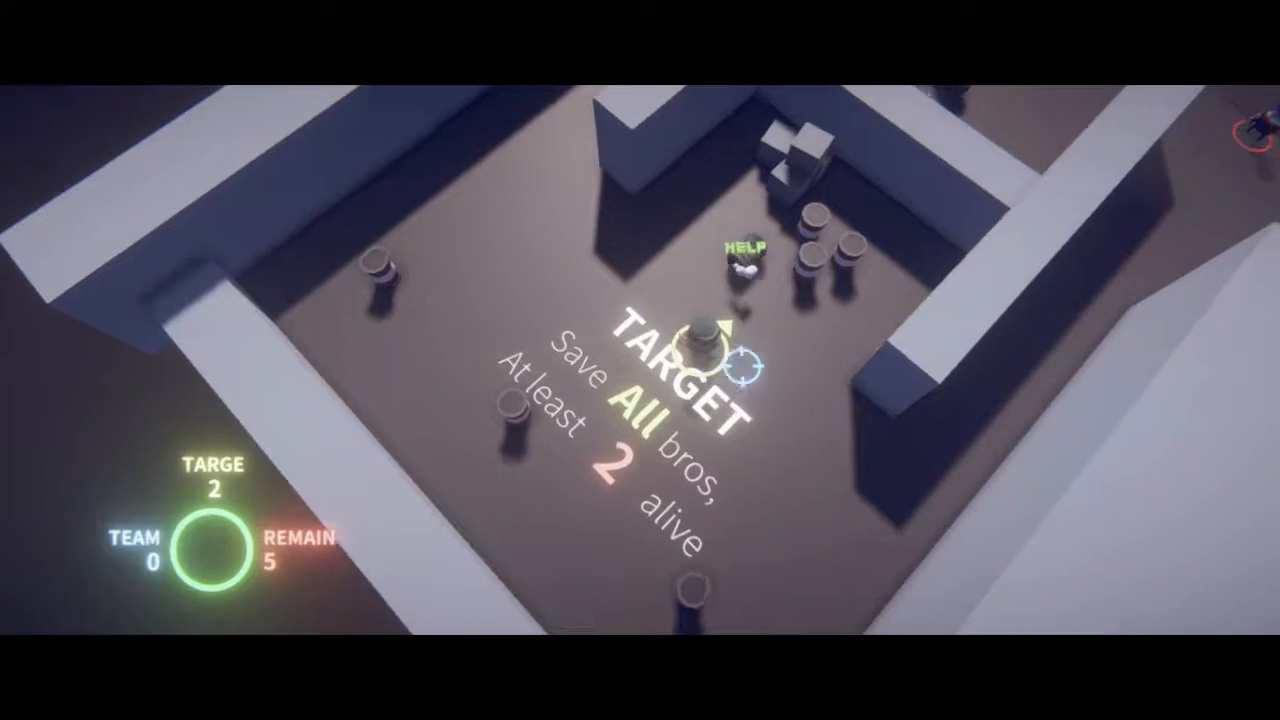
Rescue the nearby HELP bro, lead him up the corridor and shoot down the enemies, blasting one with an explosion.
{"action": "key", "text": "w"}
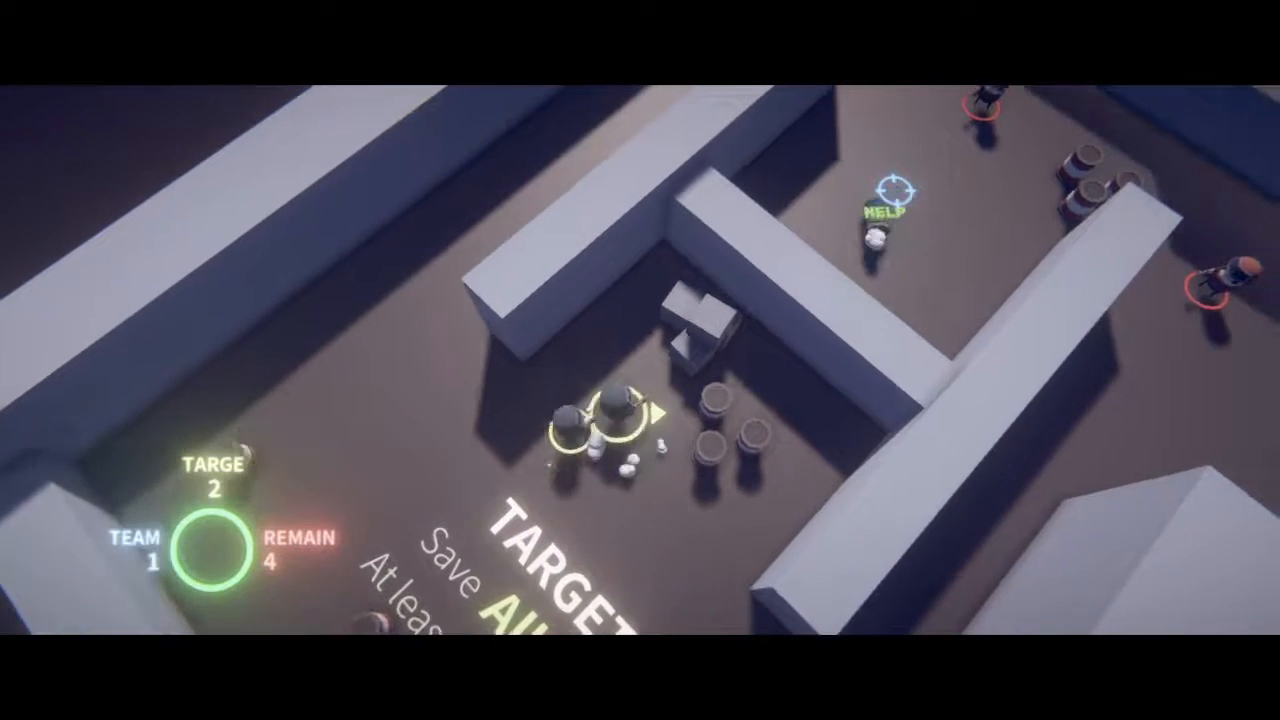
{"action": "key", "text": "w"}
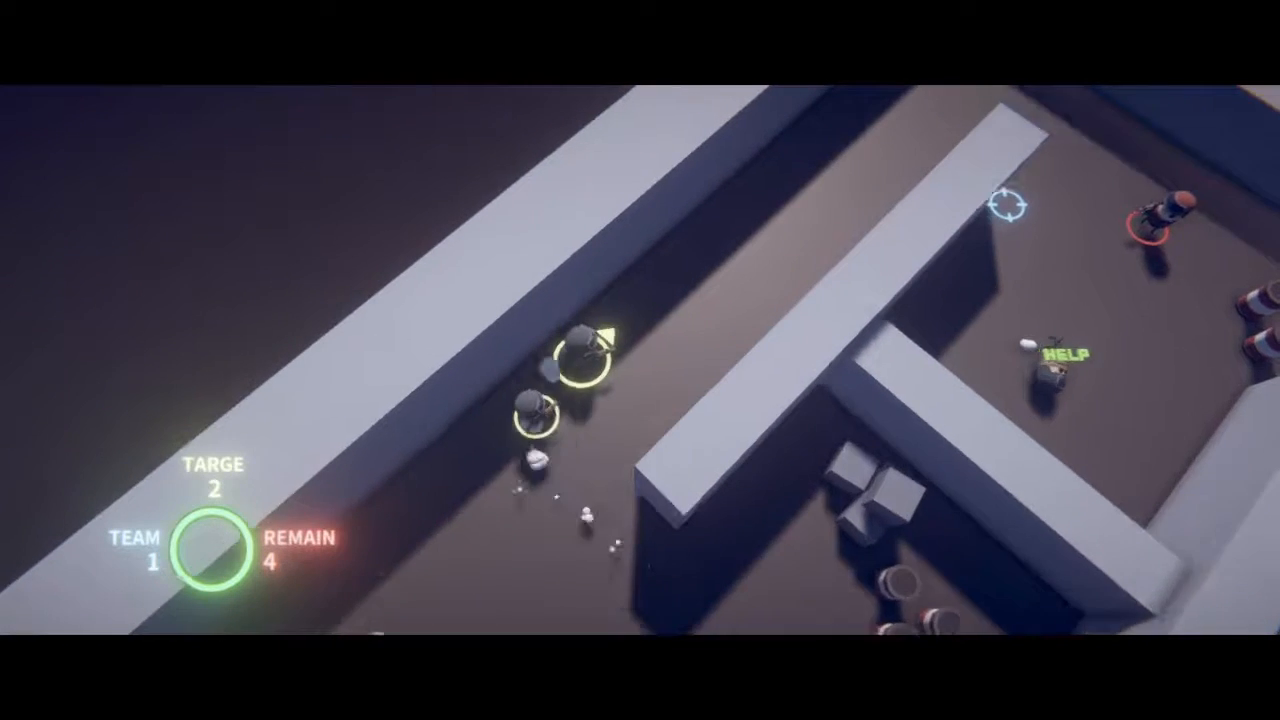
{"action": "left_click", "coordinate": [963, 506]}
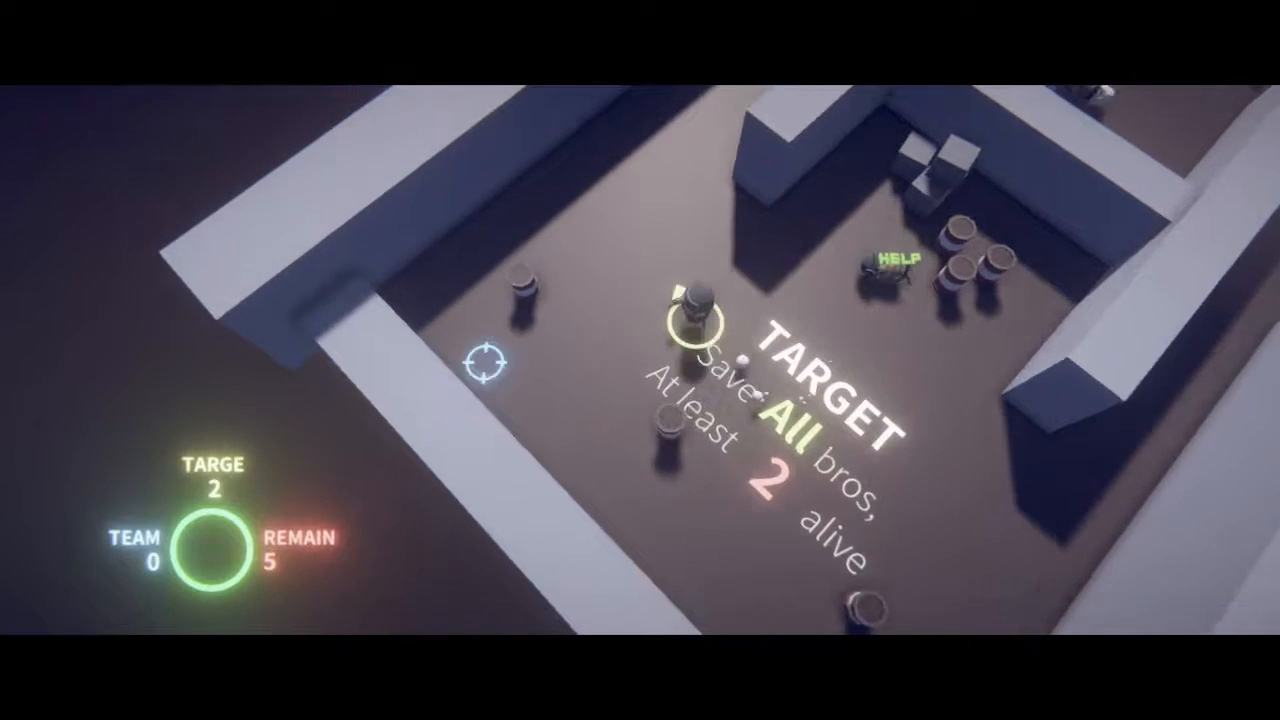
{"action": "key", "text": "w"}
{"action": "key", "text": "w"}
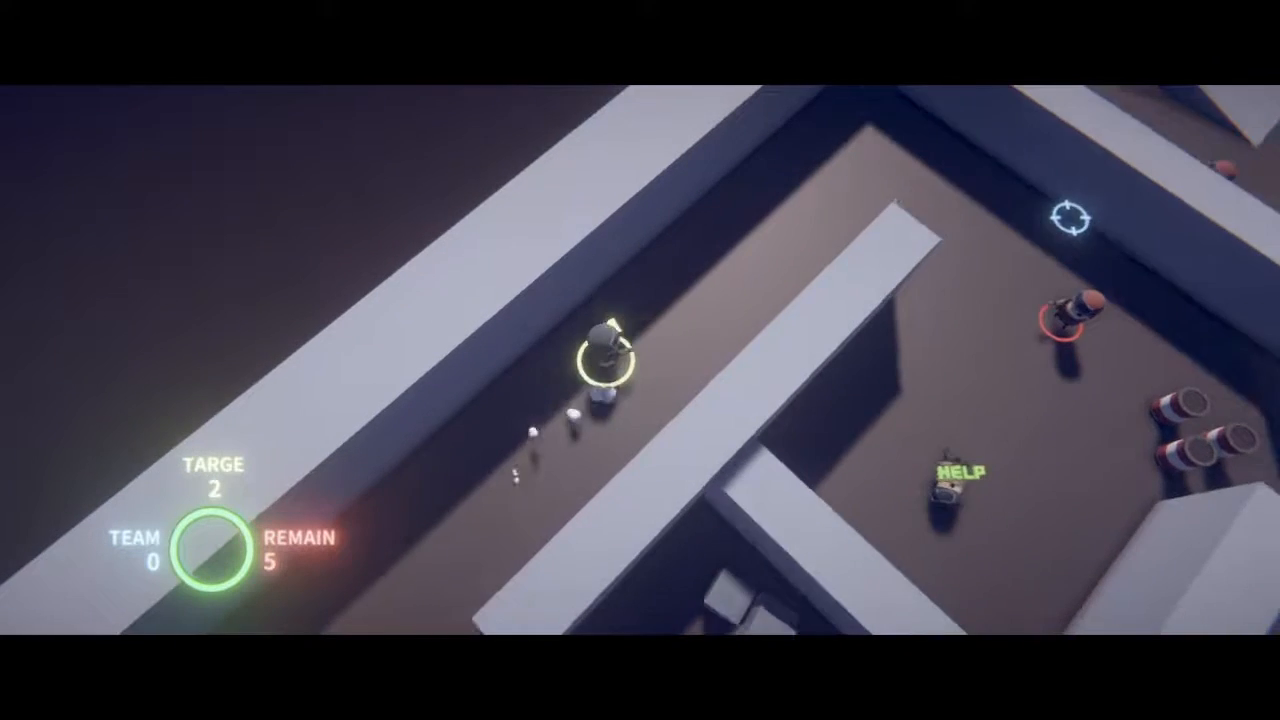
{"action": "left_click", "coordinate": [1042, 580]}
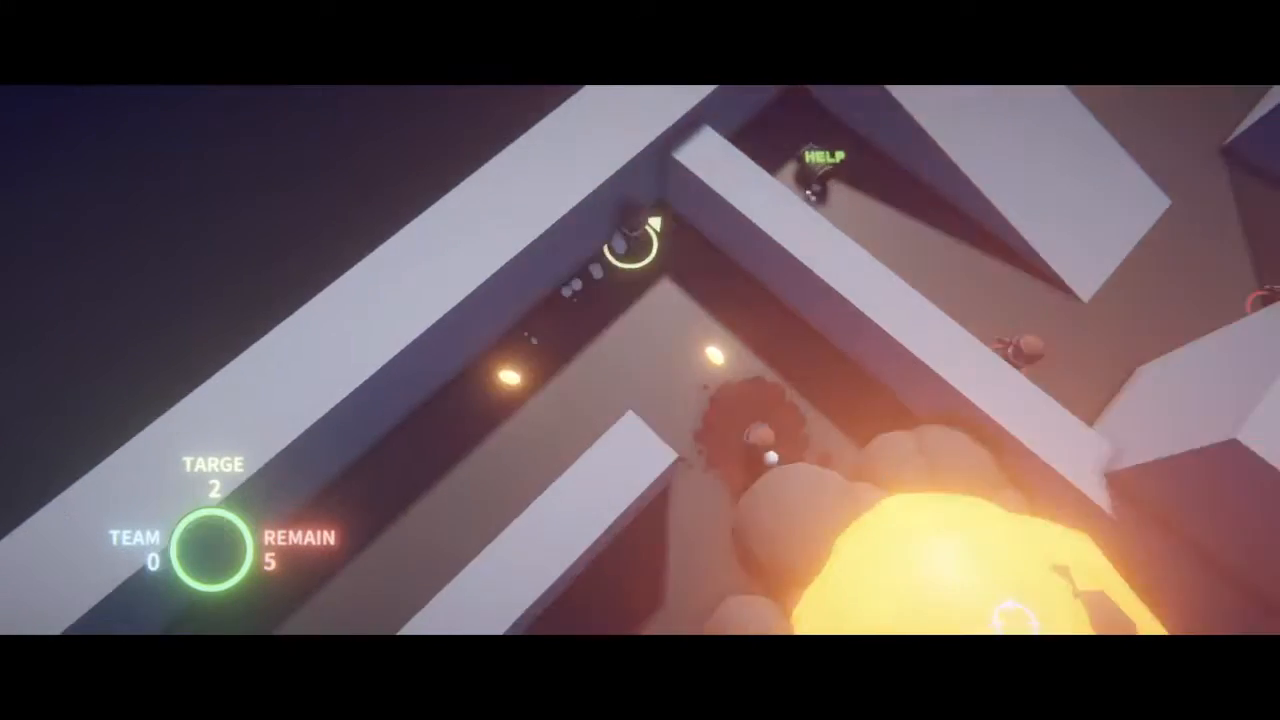
Drop into the lower room and shoot the enemy near the HELP bro and the enemies at the bottom-right.
{"action": "key", "text": "s"}
{"action": "left_click", "coordinate": [1003, 614]}
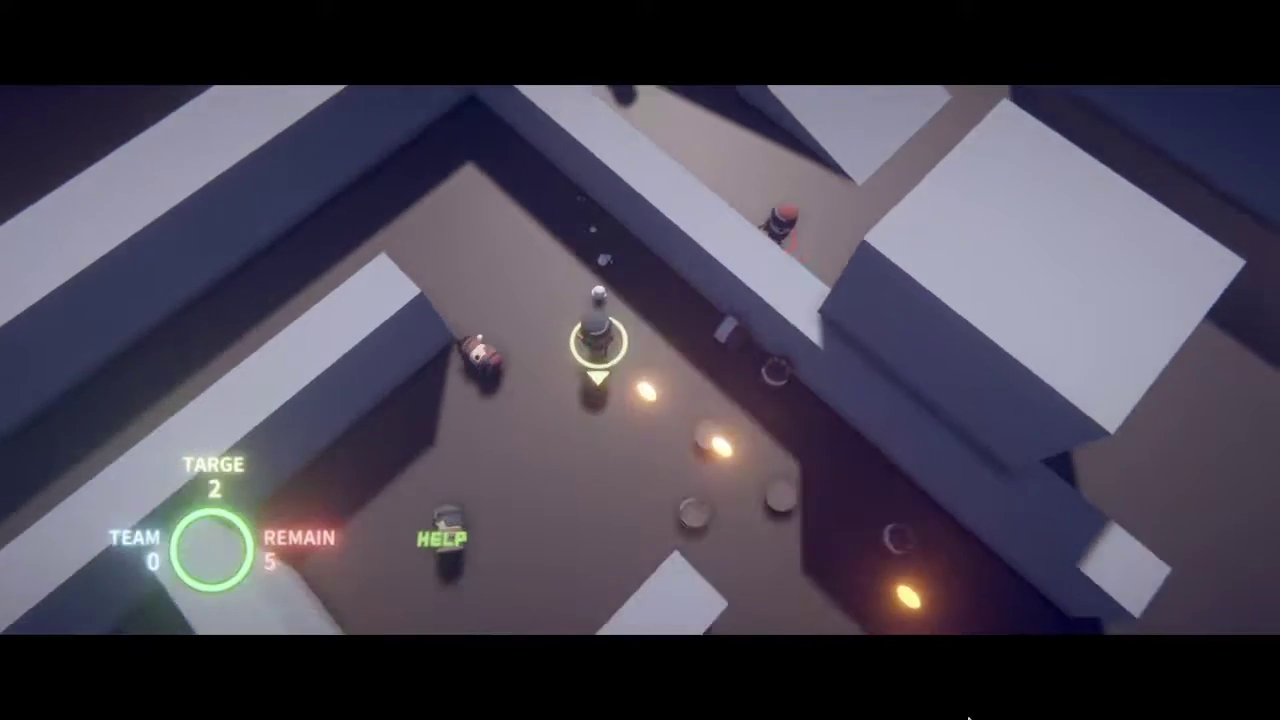
{"action": "key", "text": "s"}
{"action": "key", "text": "d"}
{"action": "left_click", "coordinate": [488, 320]}
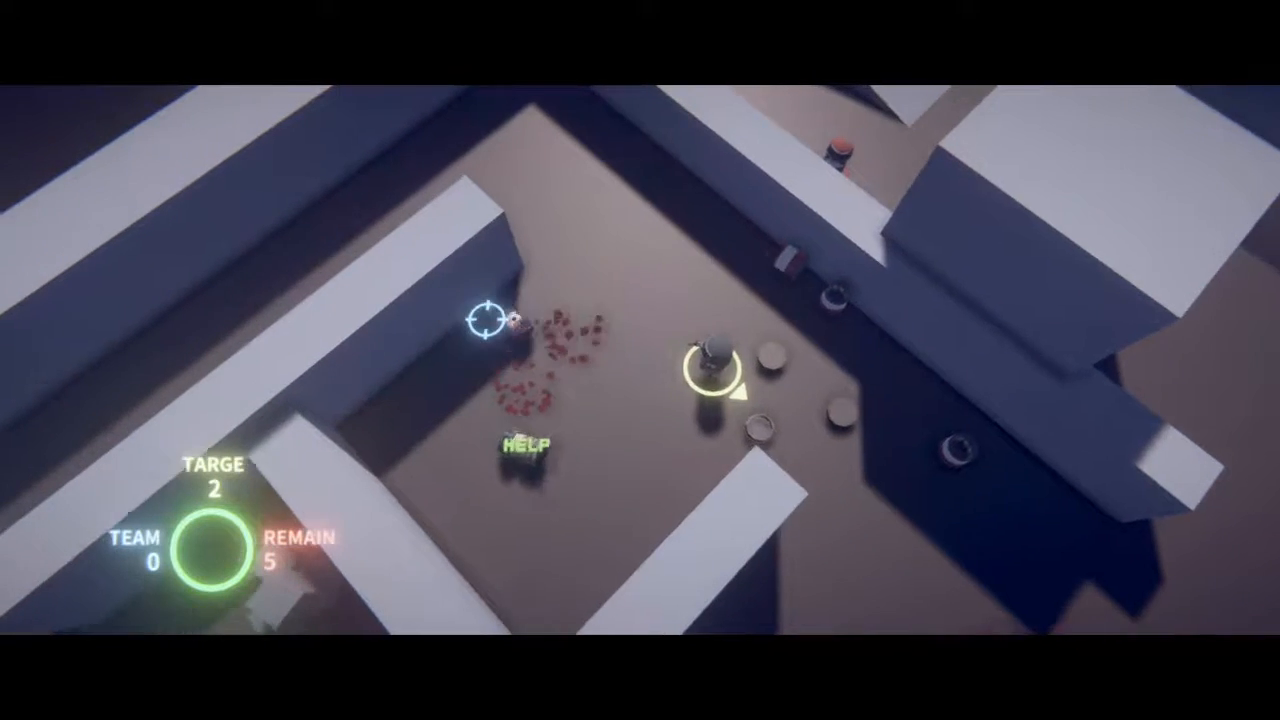
{"action": "key", "text": "d"}
{"action": "key", "text": "s"}
{"action": "left_click", "coordinate": [886, 566]}
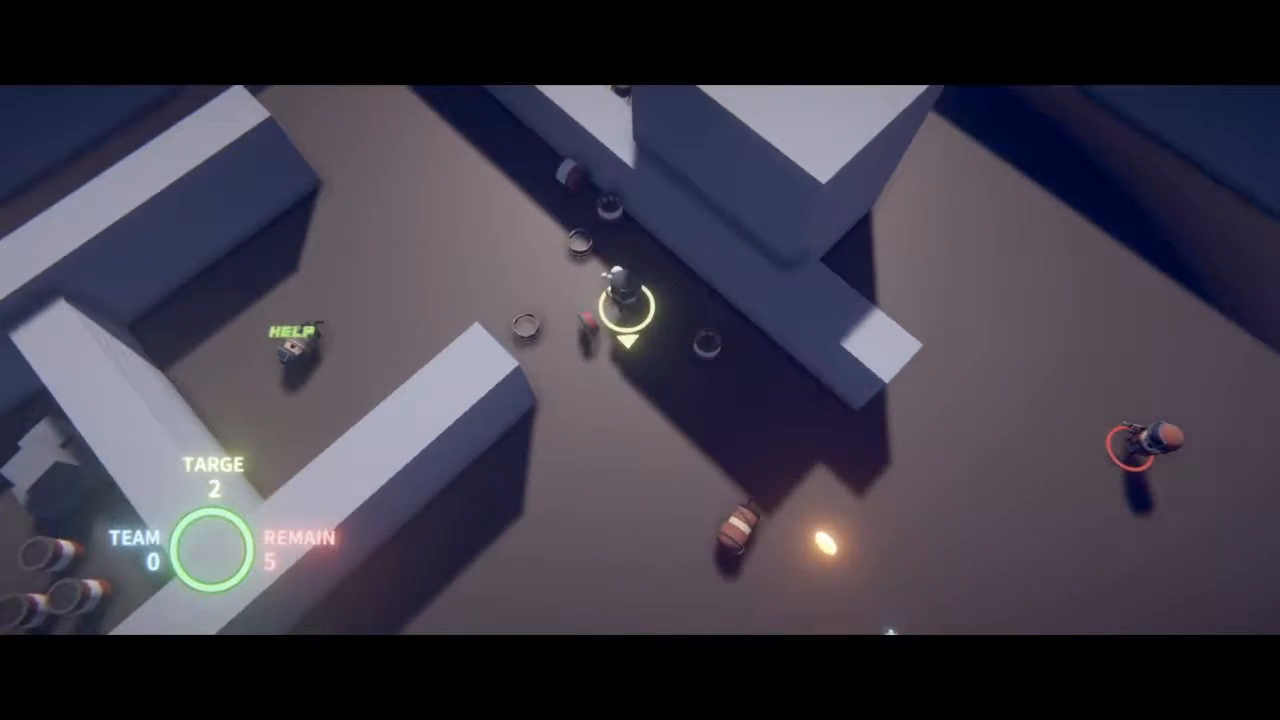
Move right past the barrels firing ahead and gun down the enemy until it dies.
{"action": "key", "text": "d"}
{"action": "left_click", "coordinate": [1201, 575]}
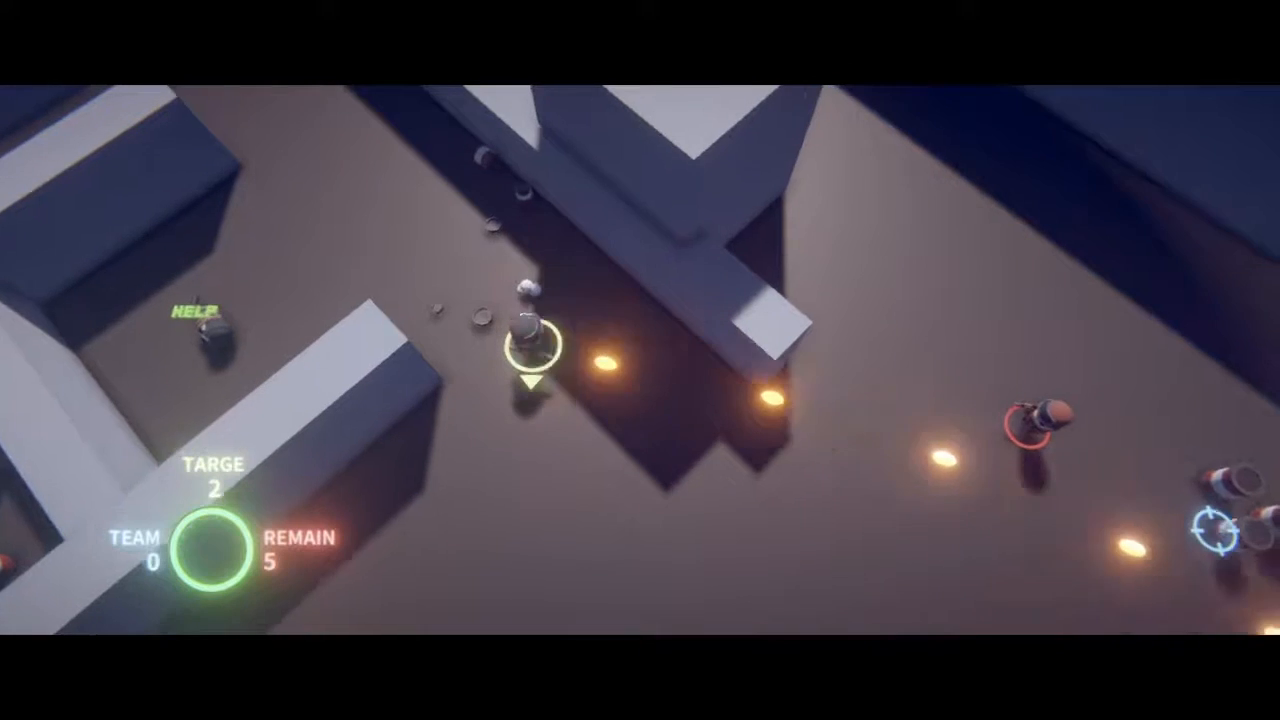
{"action": "key", "text": "s"}
{"action": "left_click", "coordinate": [1200, 417]}
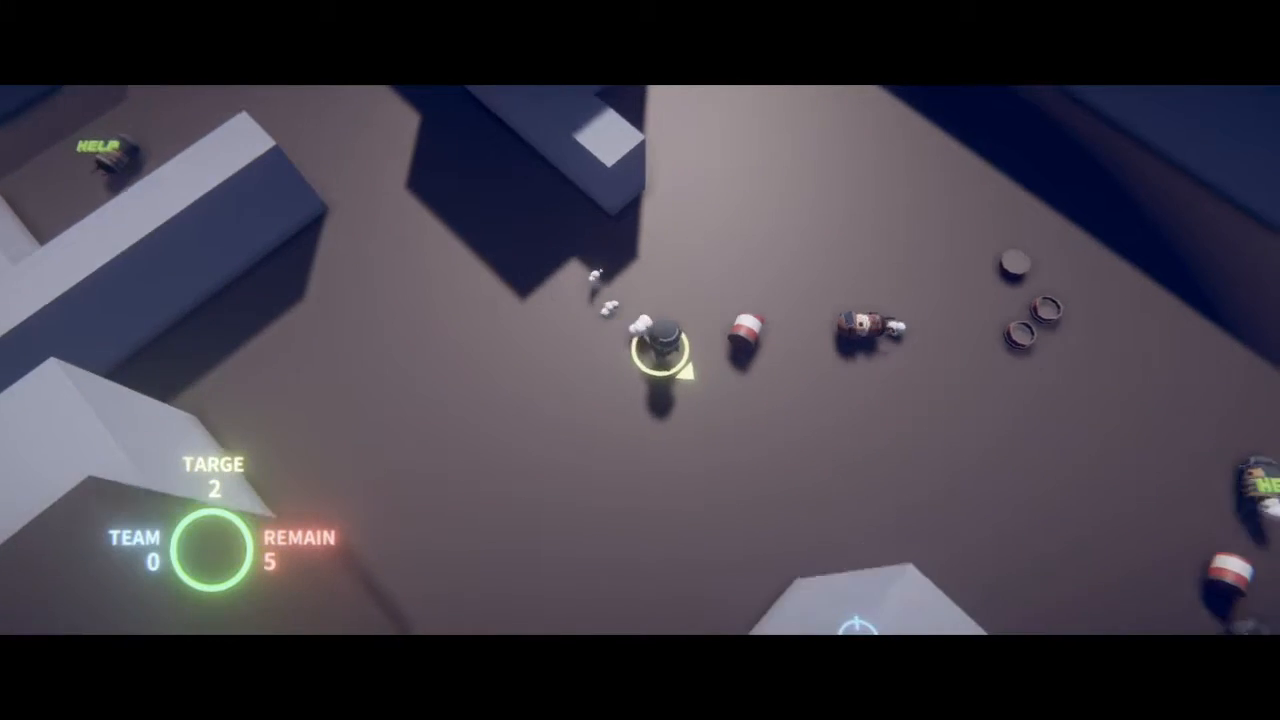
{"action": "key", "text": "d"}
{"action": "key", "text": "s"}
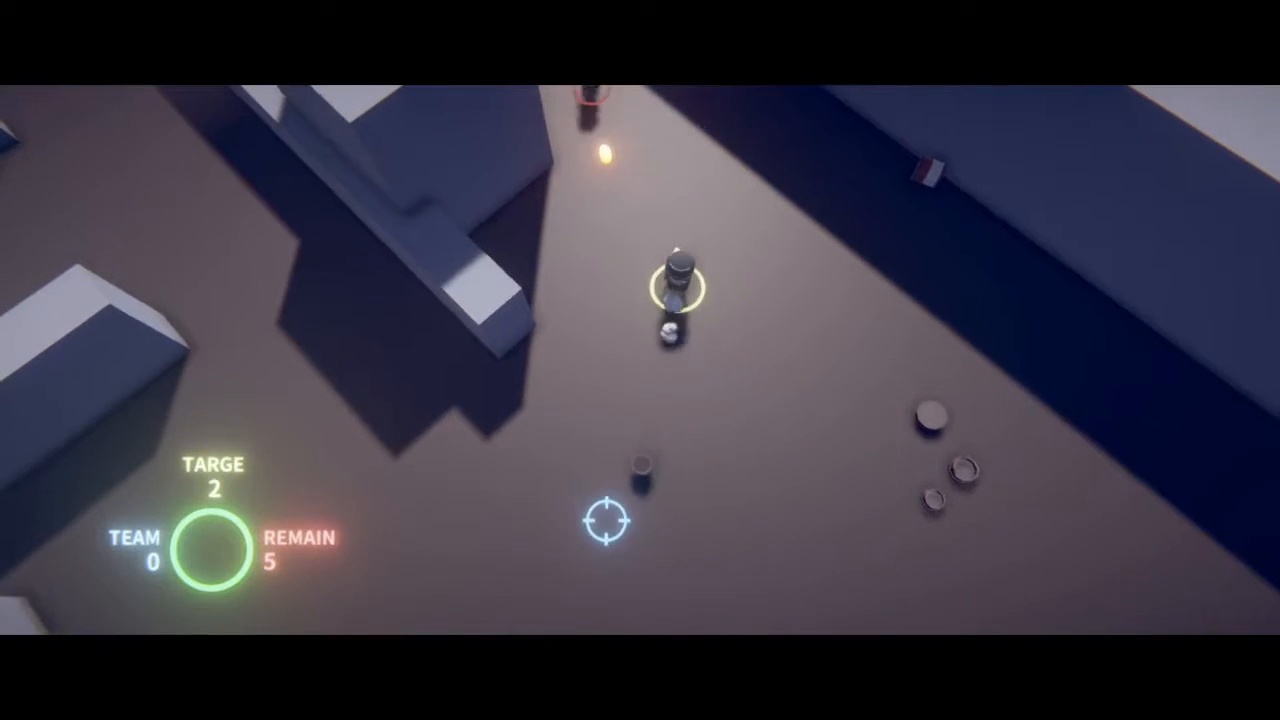
{"action": "key", "text": "s"}
{"action": "mouse_move", "coordinate": [609, 484]}
{"action": "left_mouse_down"}
{"action": "mouse_move", "coordinate": [414, 196]}
{"action": "mouse_move", "coordinate": [396, 235]}
{"action": "left_mouse_up"}
Move up-left firing at the enemy below, climb onto the wall, walk the ledge and drop back to the floor.
{"action": "key", "text": "w"}
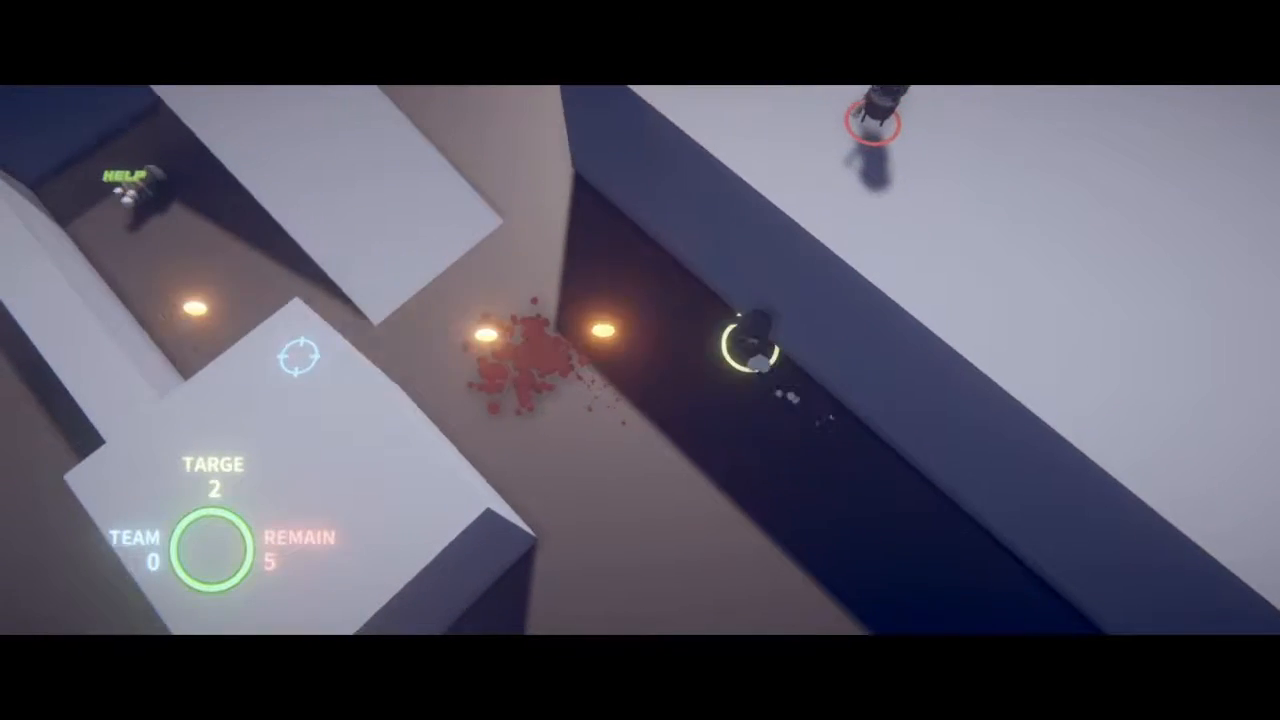
{"action": "key", "text": "a"}
{"action": "mouse_move", "coordinate": [287, 418]}
{"action": "left_mouse_down"}
{"action": "mouse_move", "coordinate": [297, 480]}
{"action": "mouse_move", "coordinate": [374, 503]}
{"action": "mouse_move", "coordinate": [480, 571]}
{"action": "left_mouse_up"}
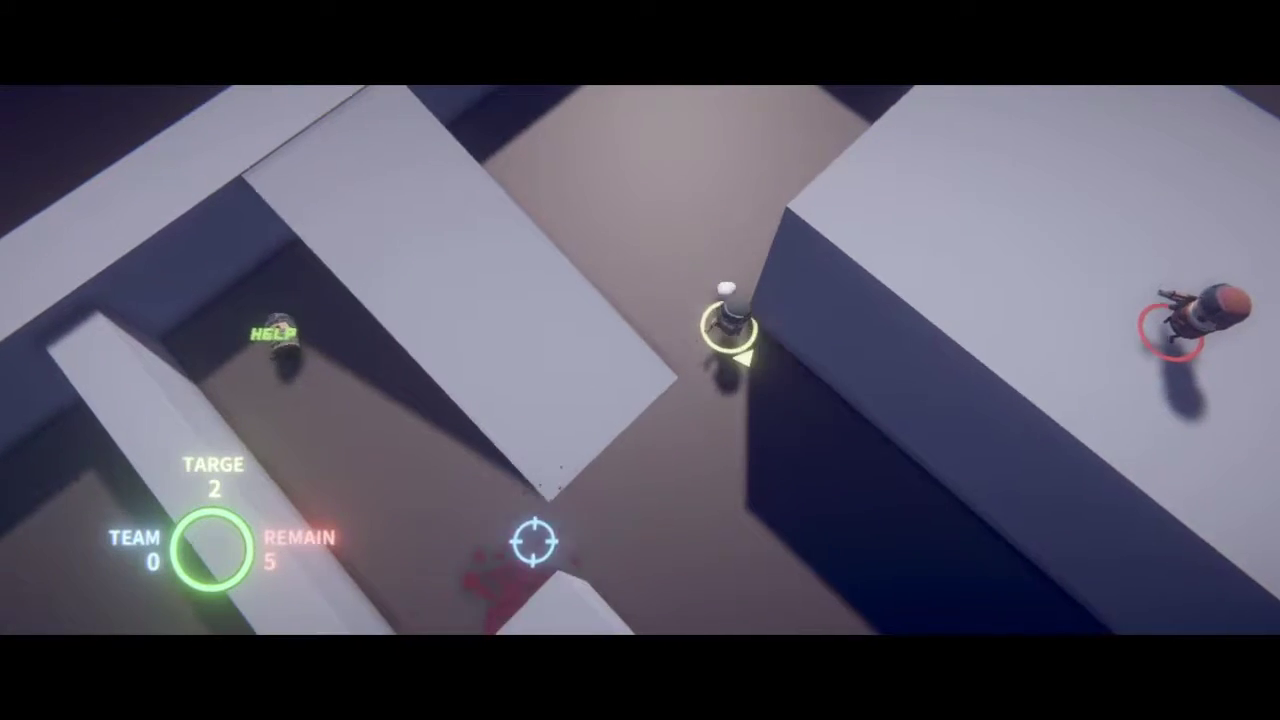
{"action": "key", "text": "a"}
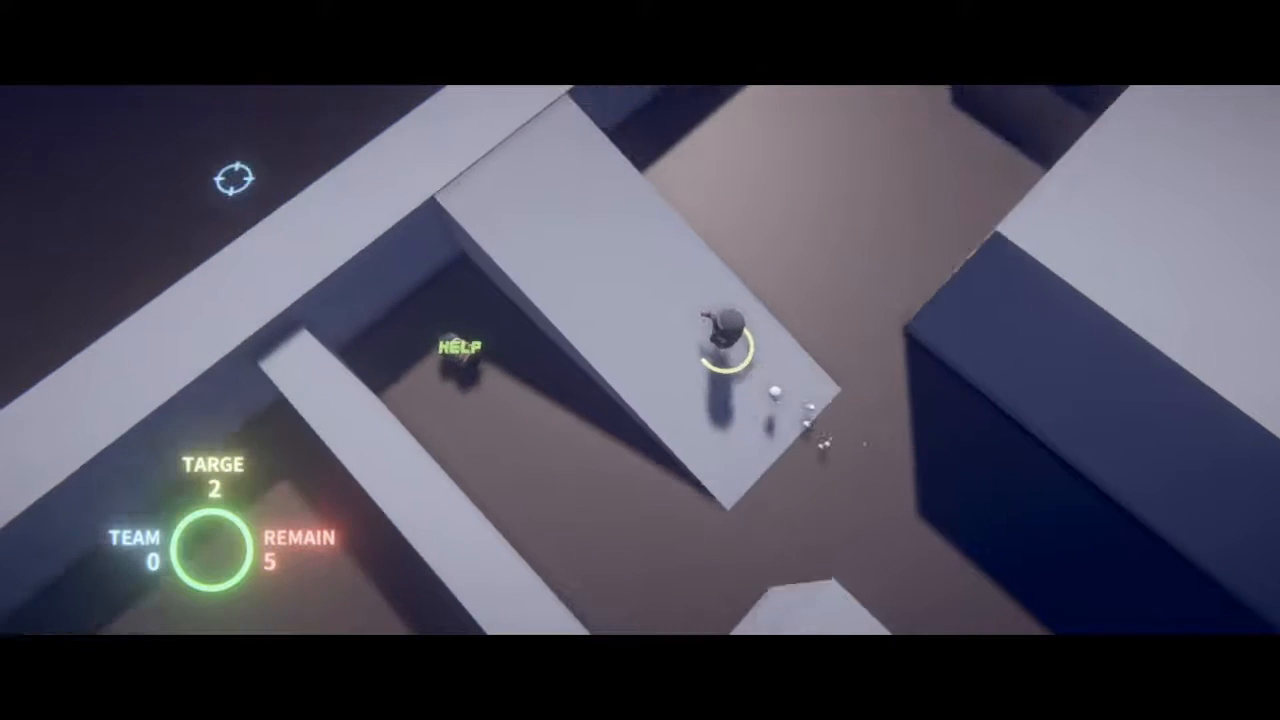
{"action": "key", "text": "w"}
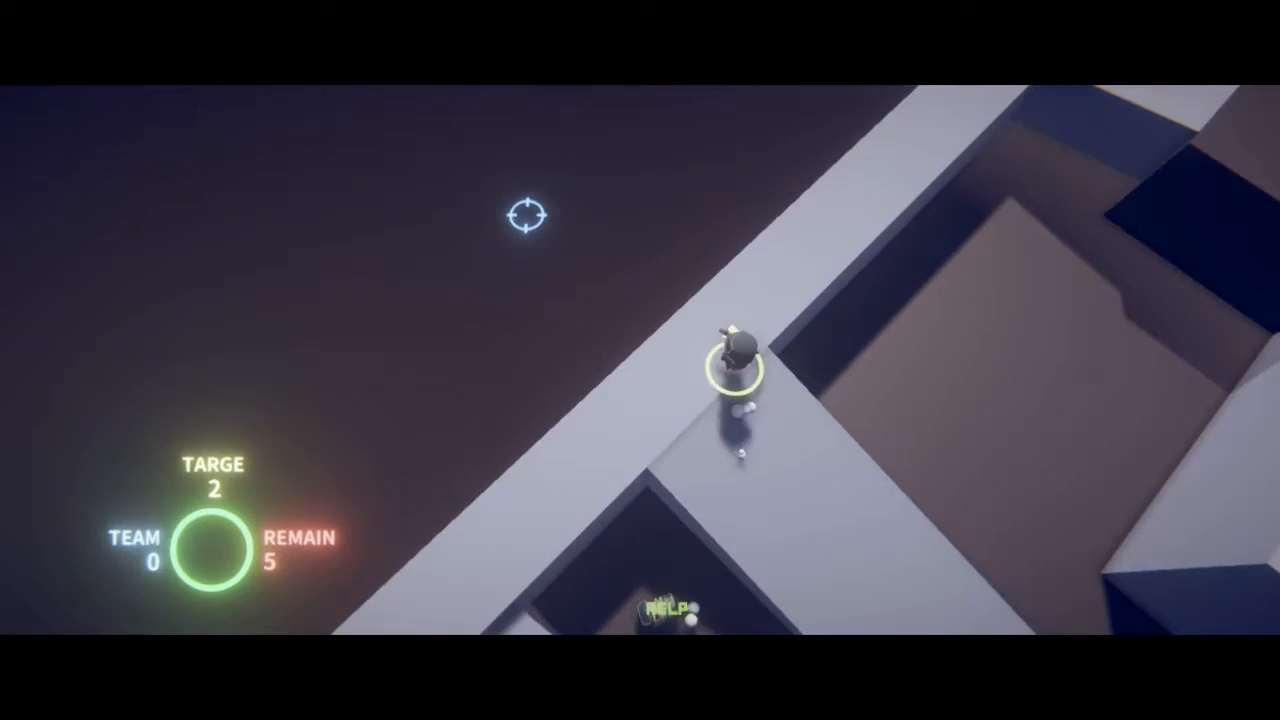
{"action": "key", "text": "w"}
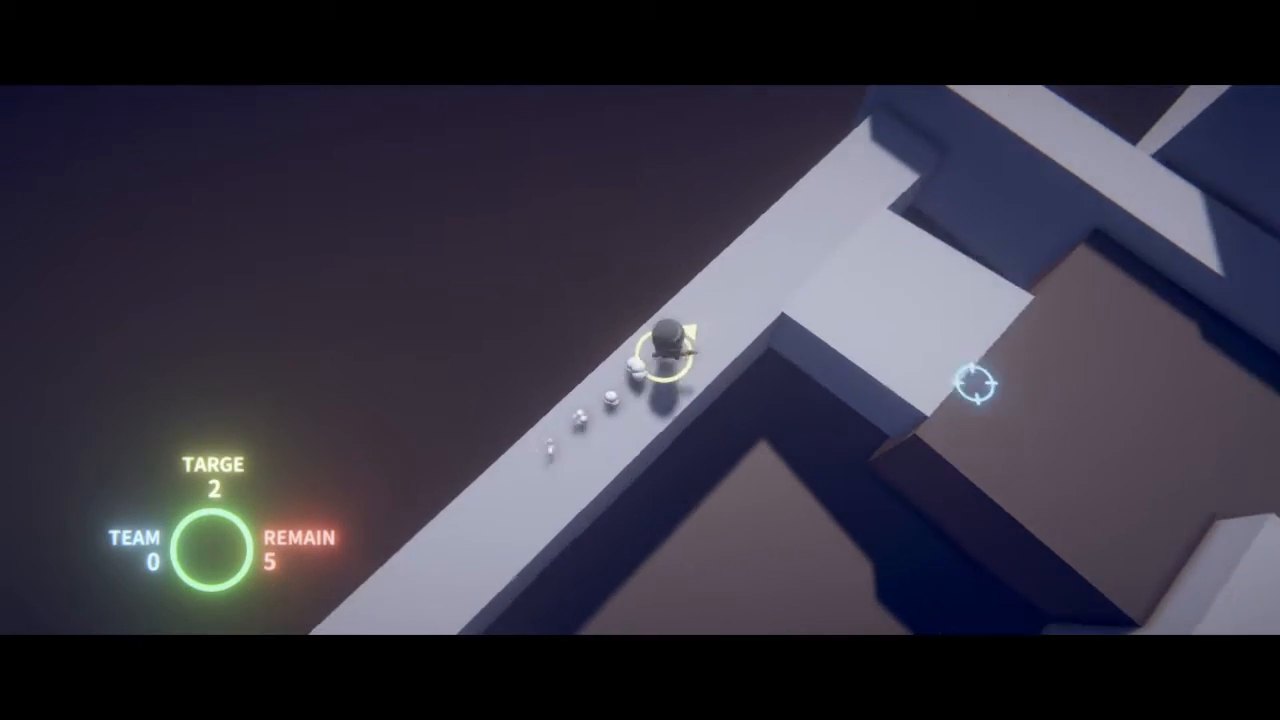
{"action": "key", "text": "d"}
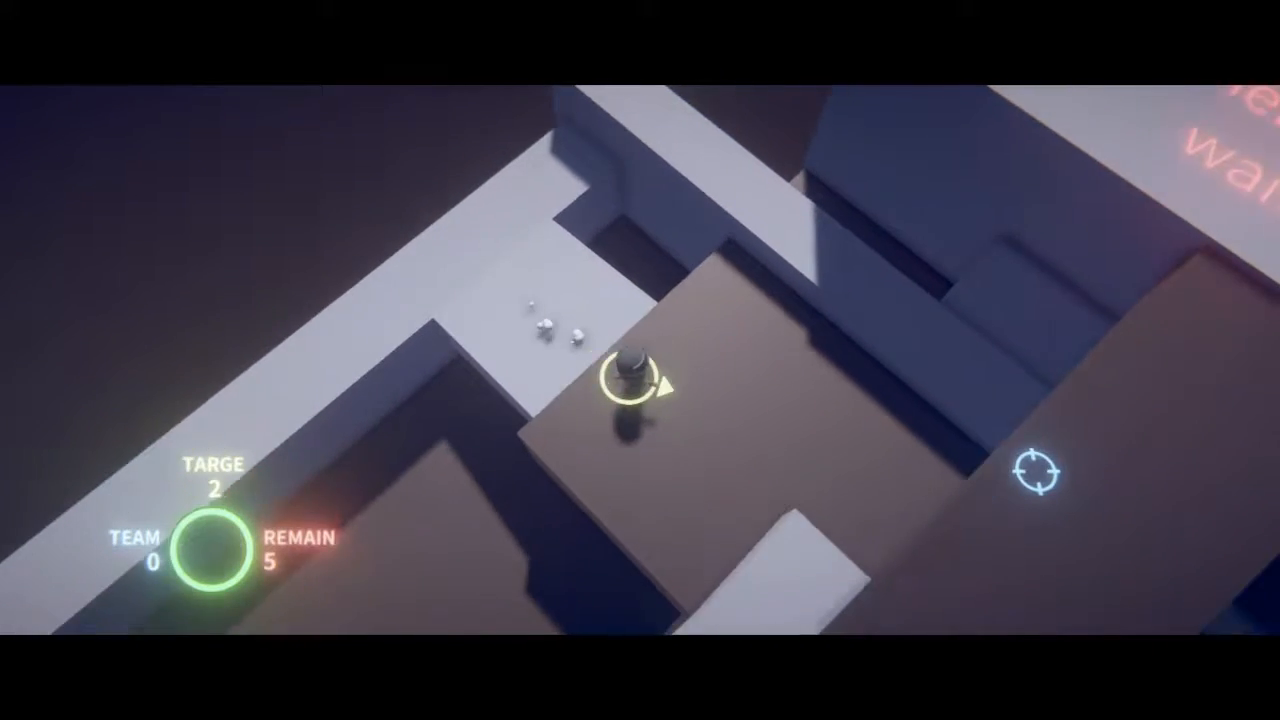
Head right into the new floor area and shoot the enemy below.
{"action": "key", "text": "d"}
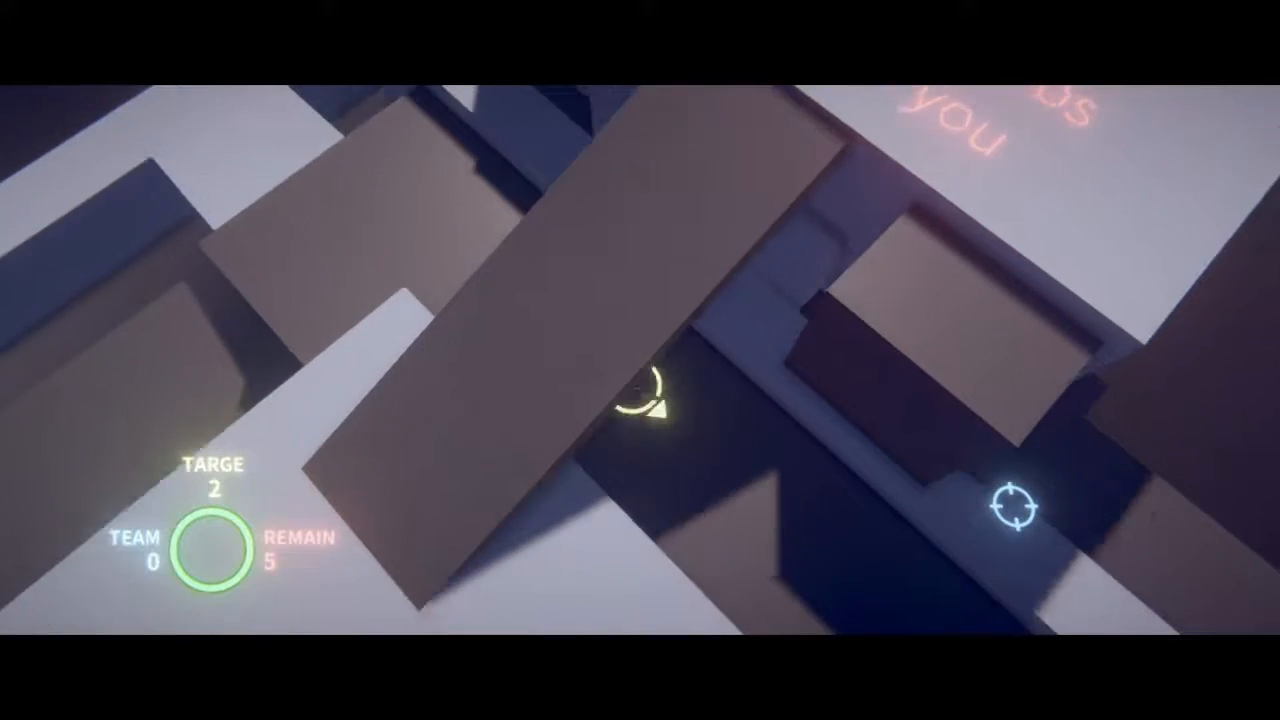
{"action": "key", "text": "s"}
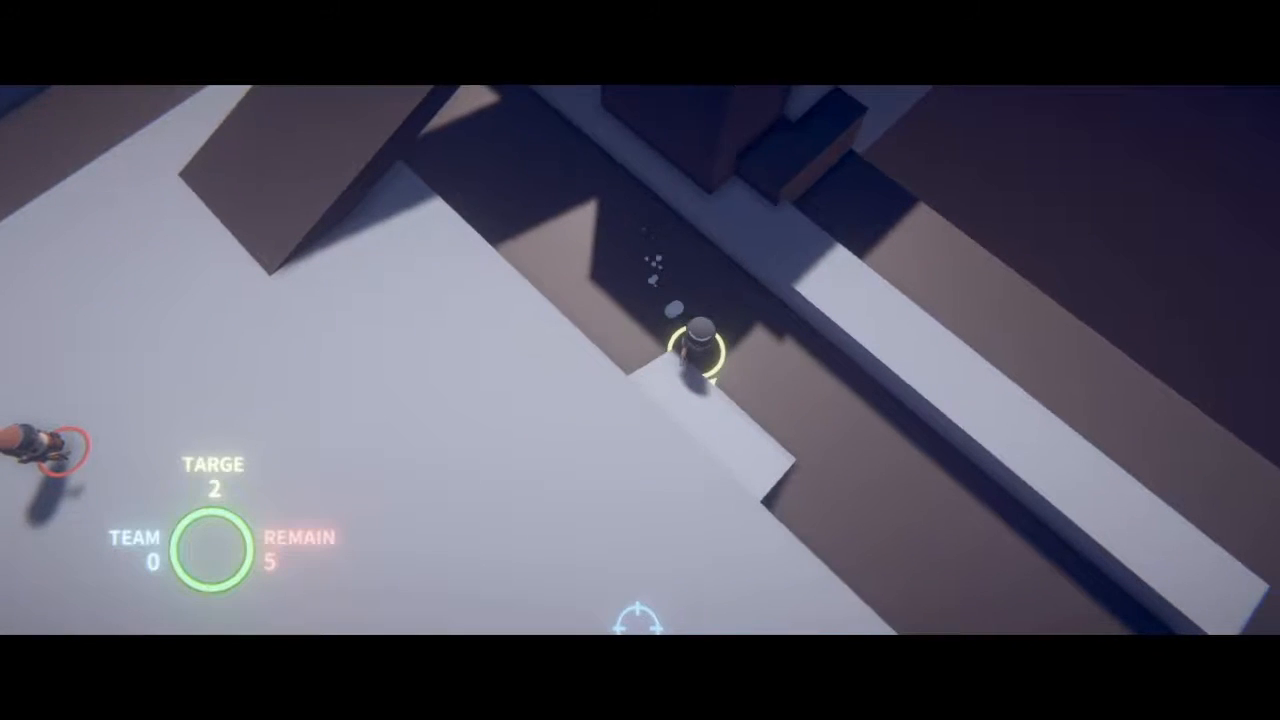
{"action": "key", "text": "s"}
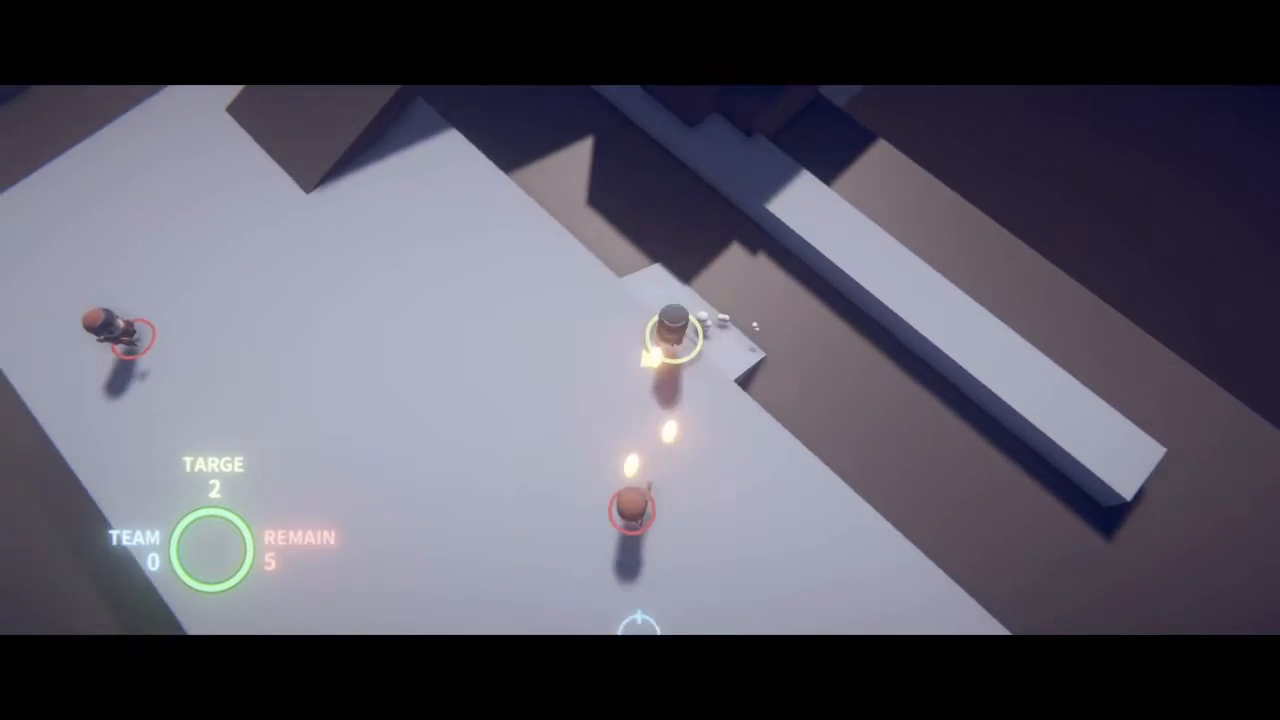
{"action": "key", "text": "w"}
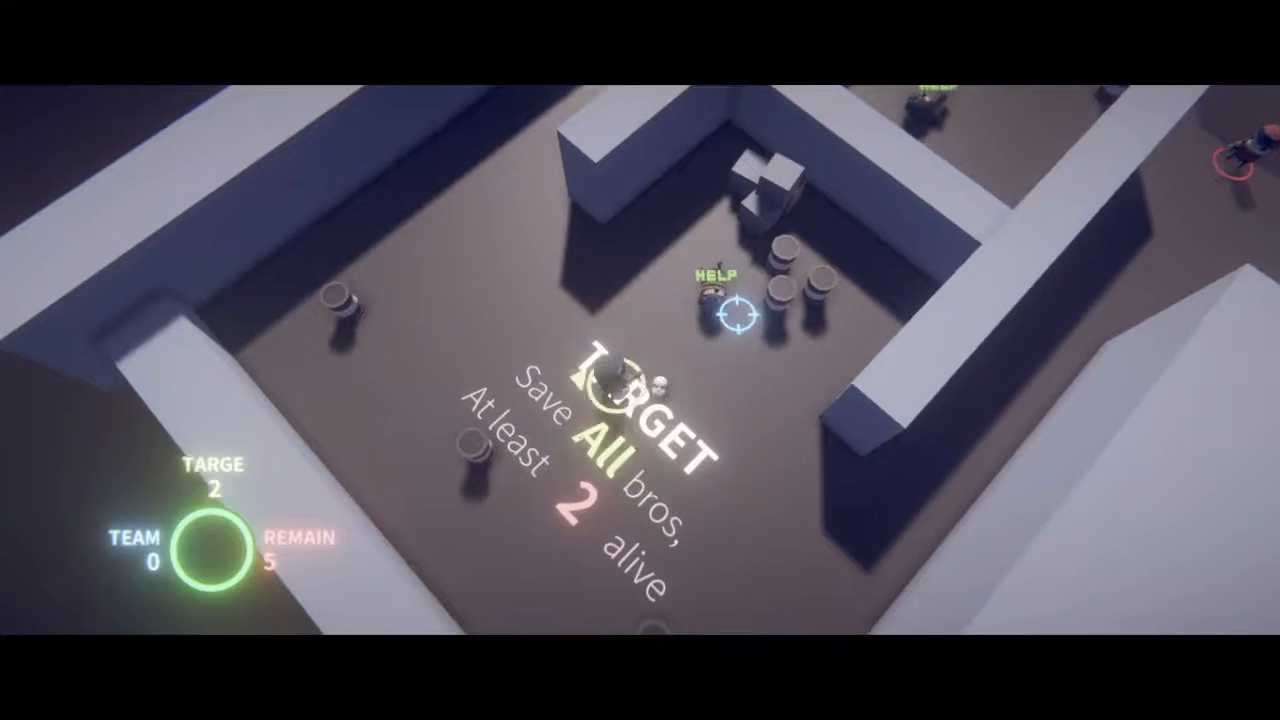
Walk toward the captive HELP bro through the lit corridor shooting the top-right enemies; die and restart with R.
{"action": "key", "text": "d"}
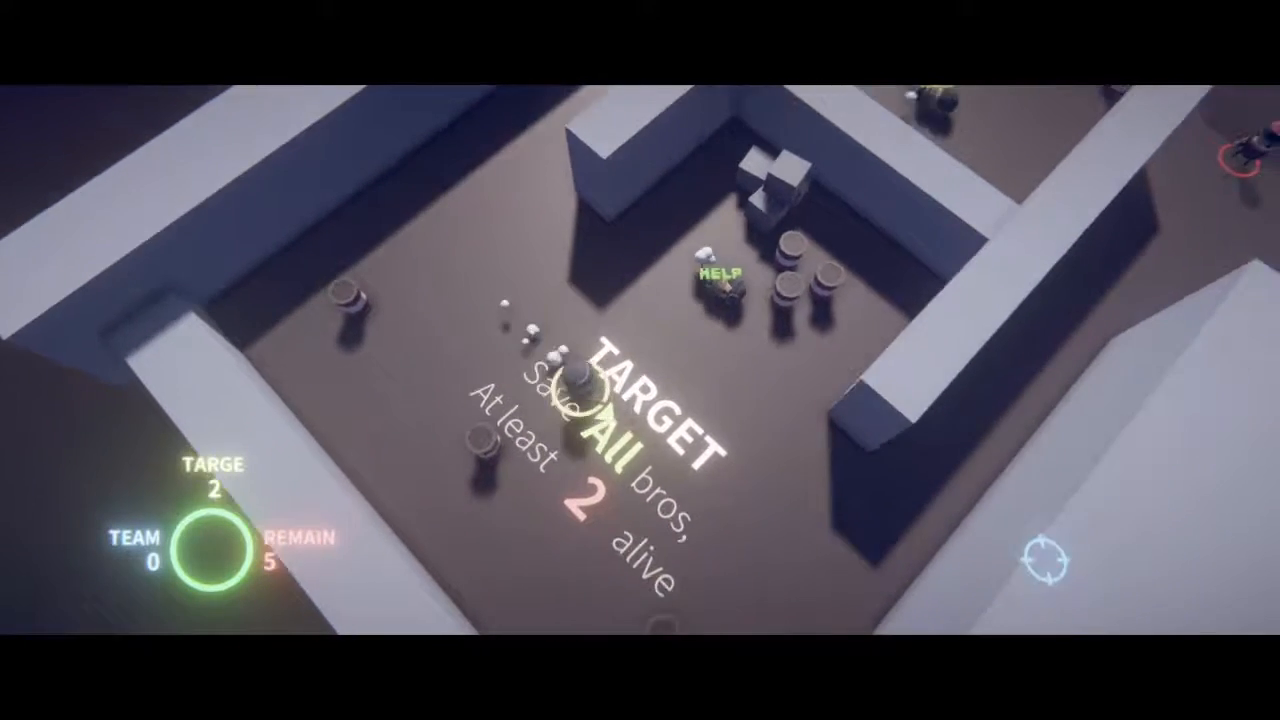
{"action": "key", "text": "d"}
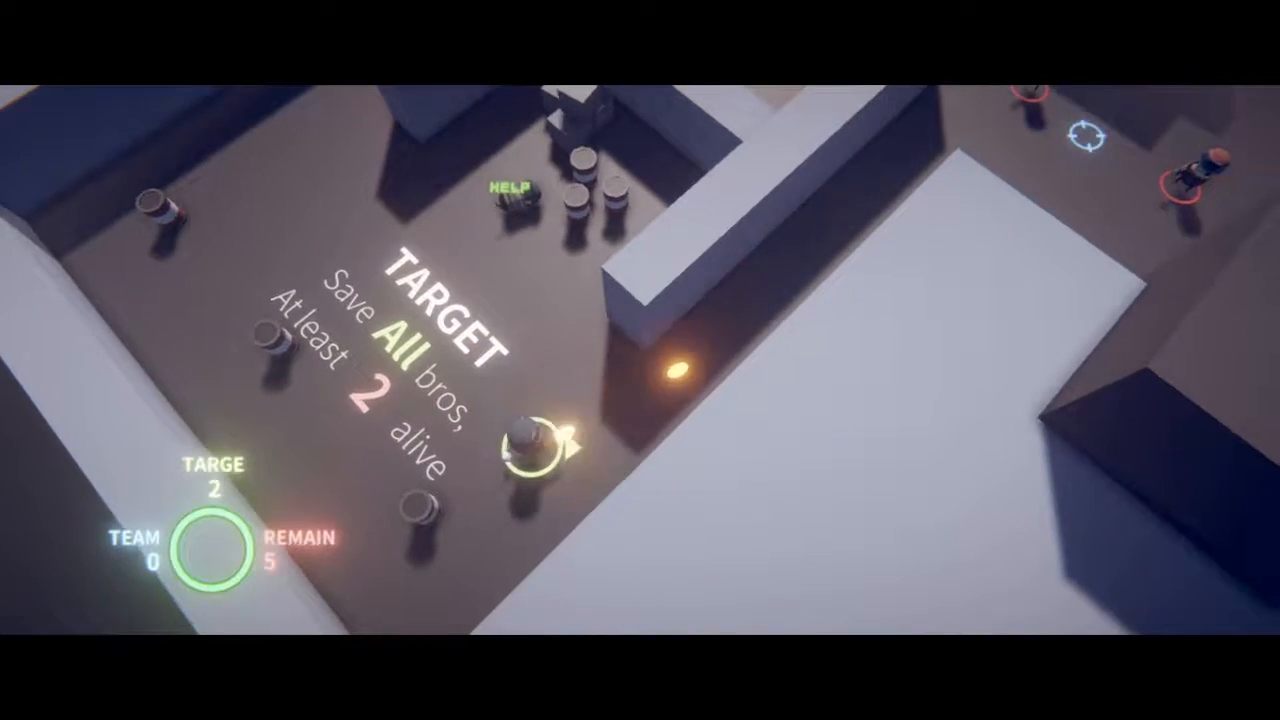
{"action": "left_click", "coordinate": [1036, 97]}
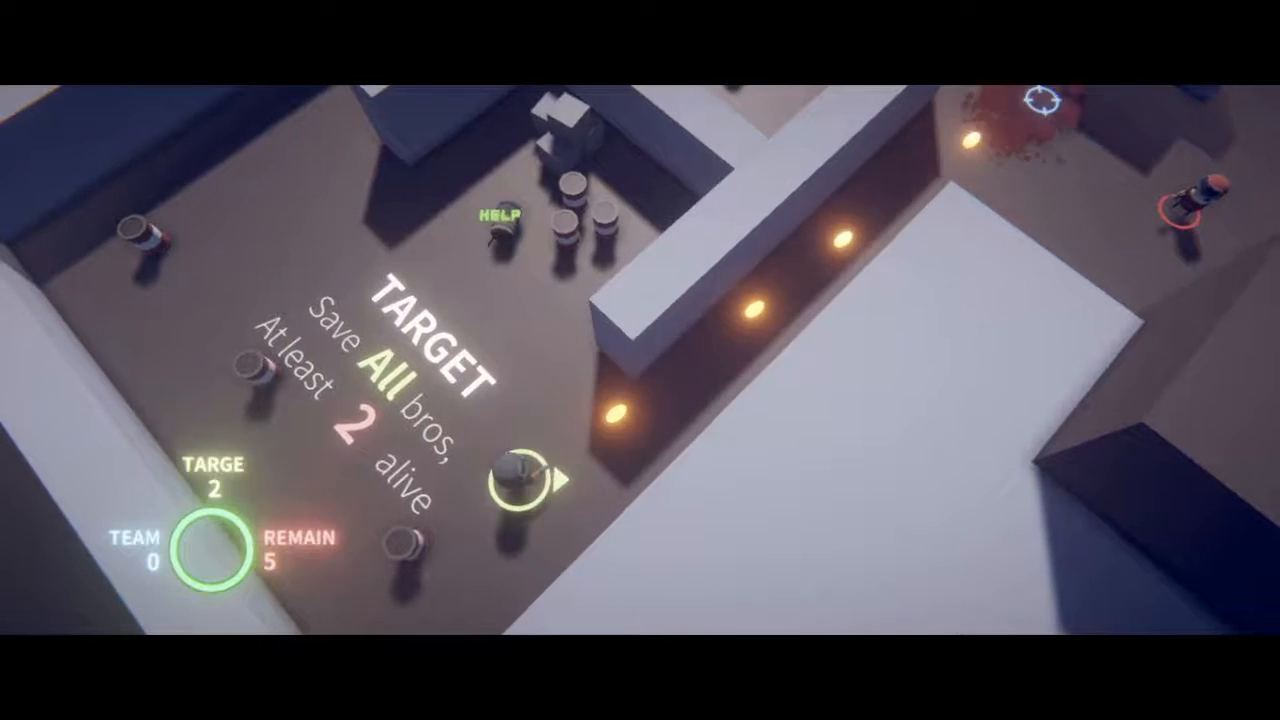
{"action": "key", "text": "w"}
{"action": "key", "text": "d"}
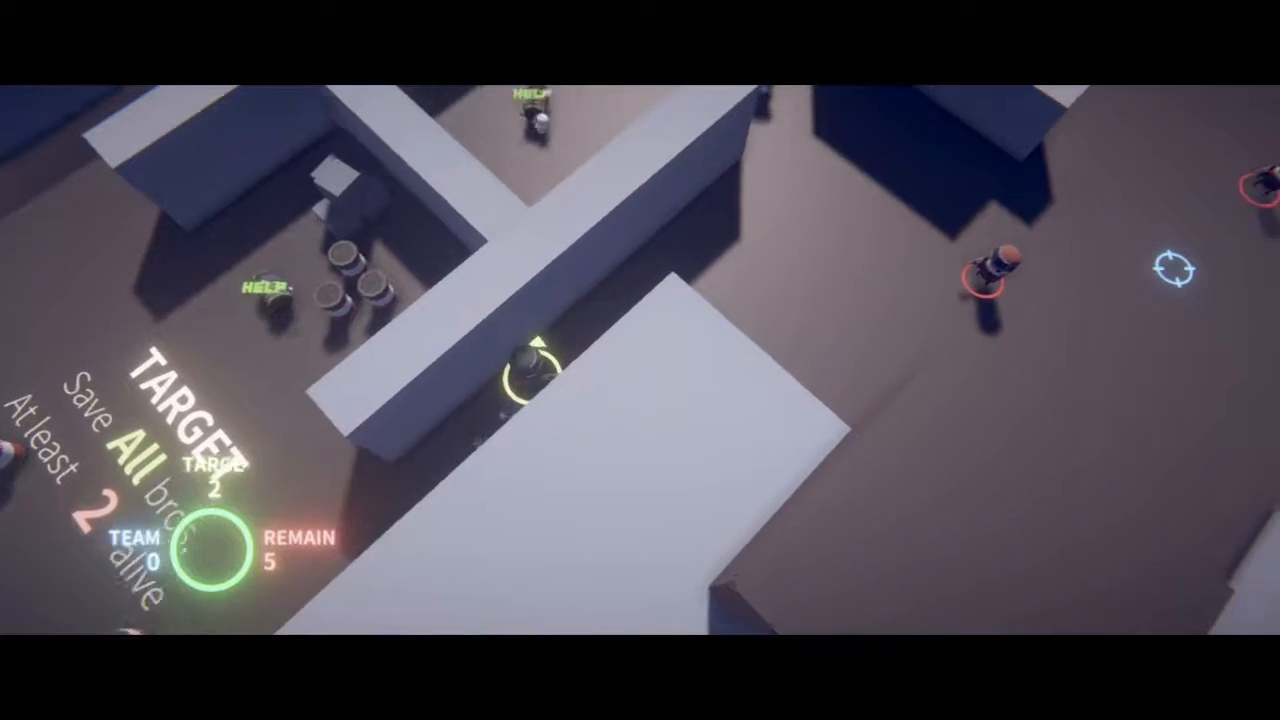
{"action": "left_click", "coordinate": [1185, 265]}
{"action": "key", "text": "w"}
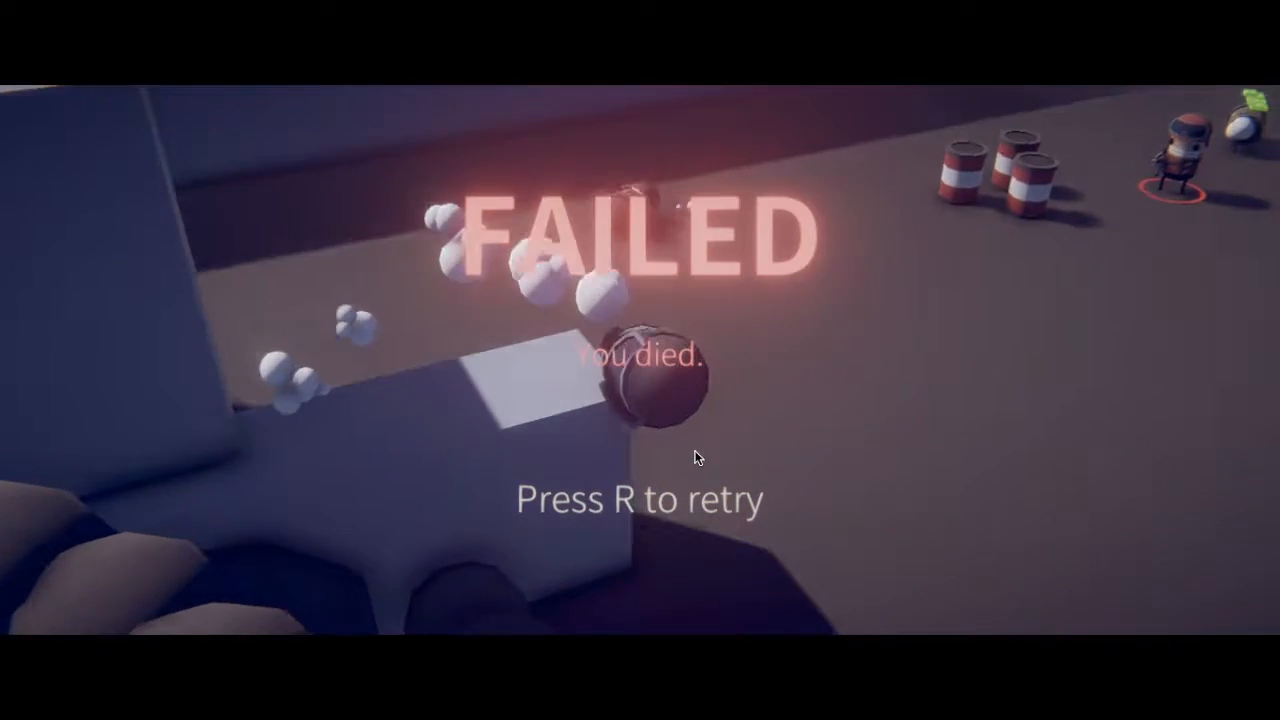
{"action": "key", "text": "r"}
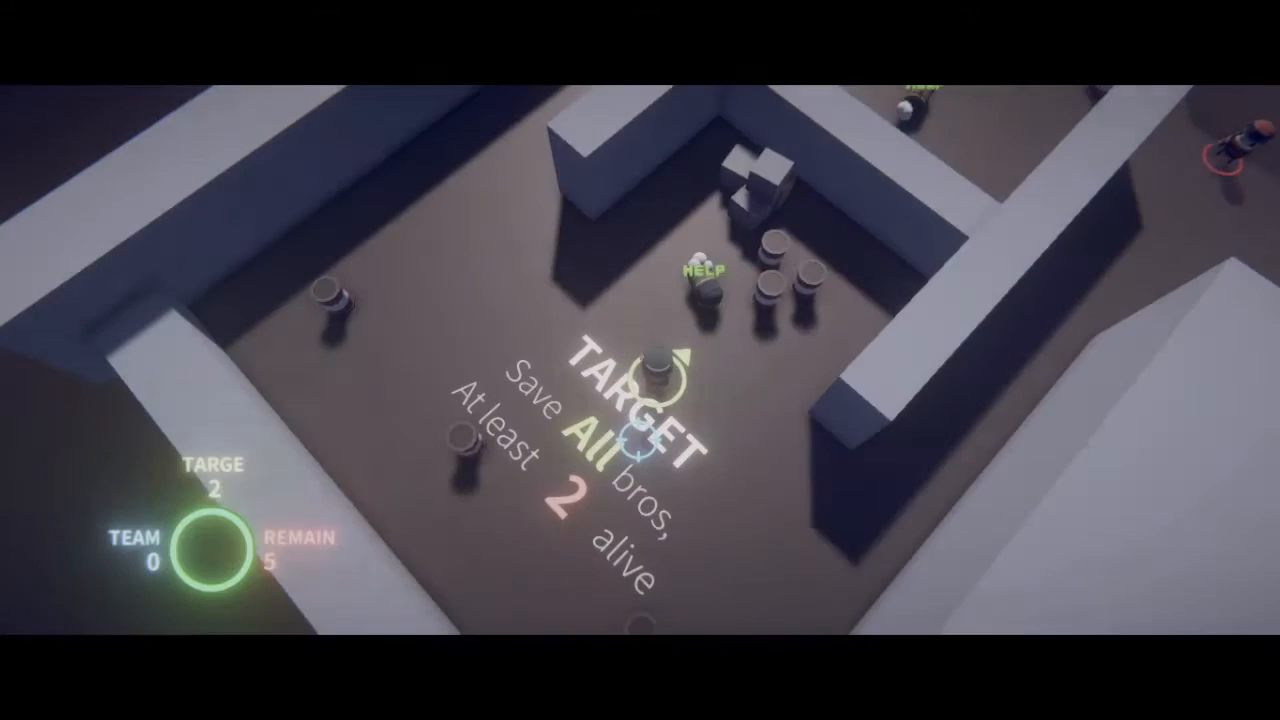
Cross the room shooting the top-right enemy, advance up the corridor through the wall opening and shoot the enemy beyond.
{"action": "key", "text": "d"}
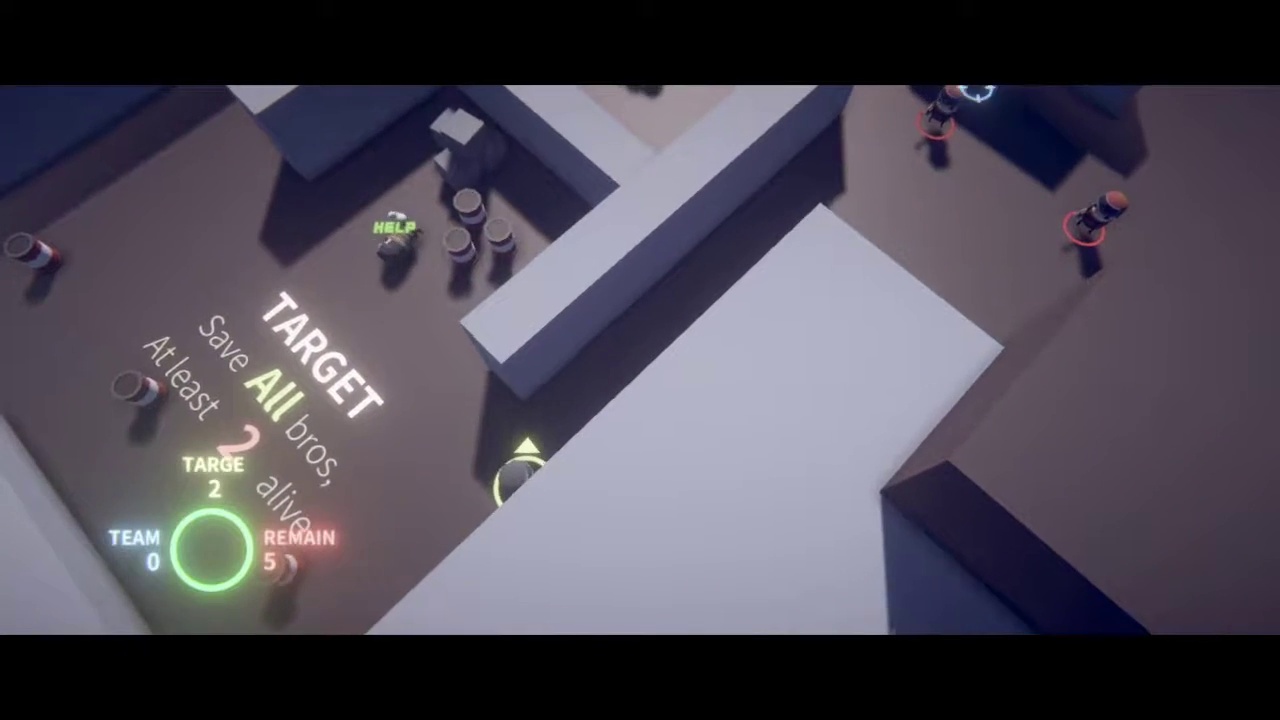
{"action": "left_click", "coordinate": [950, 120]}
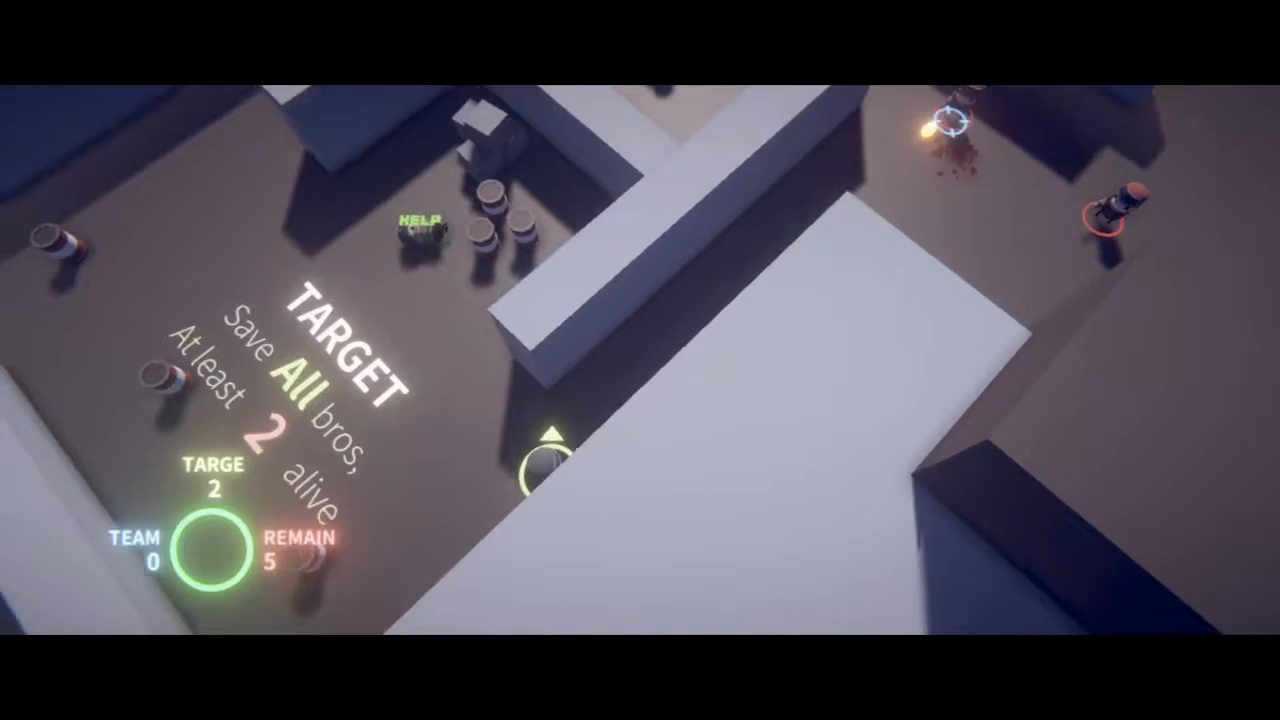
{"action": "key", "text": "w"}
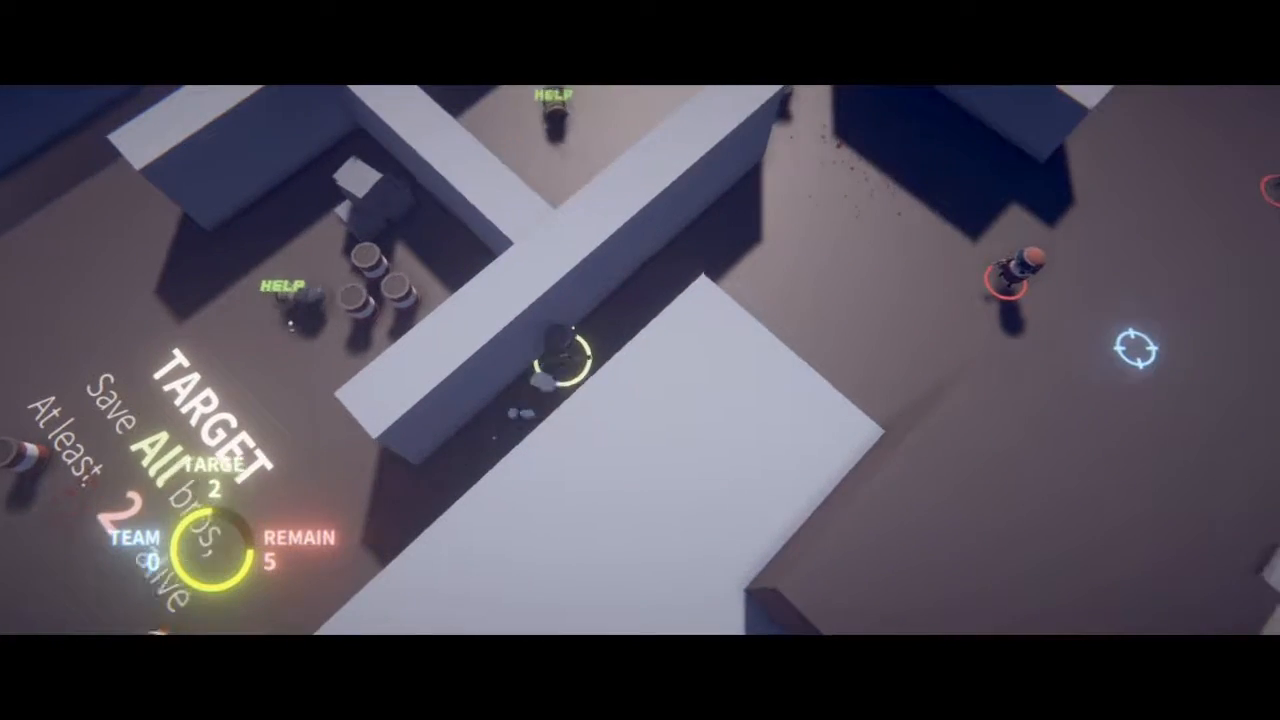
{"action": "key", "text": "d"}
{"action": "left_click", "coordinate": [1063, 406]}
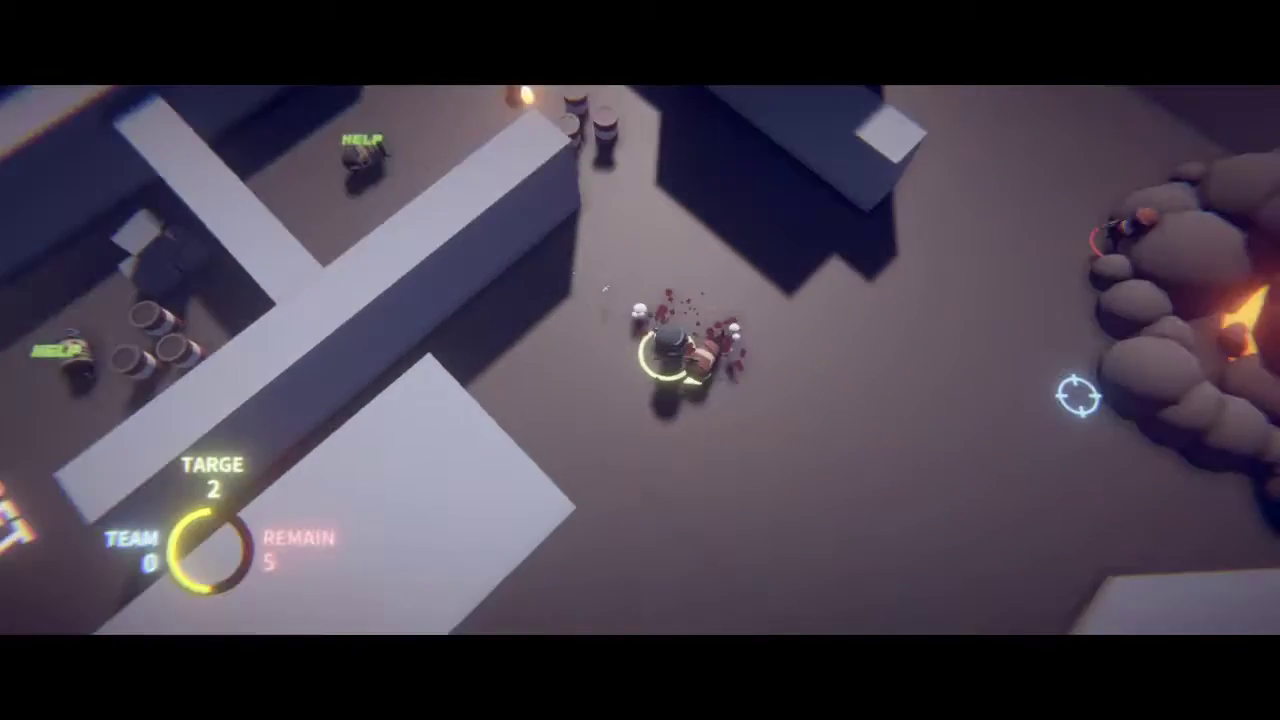
{"action": "key", "text": "d"}
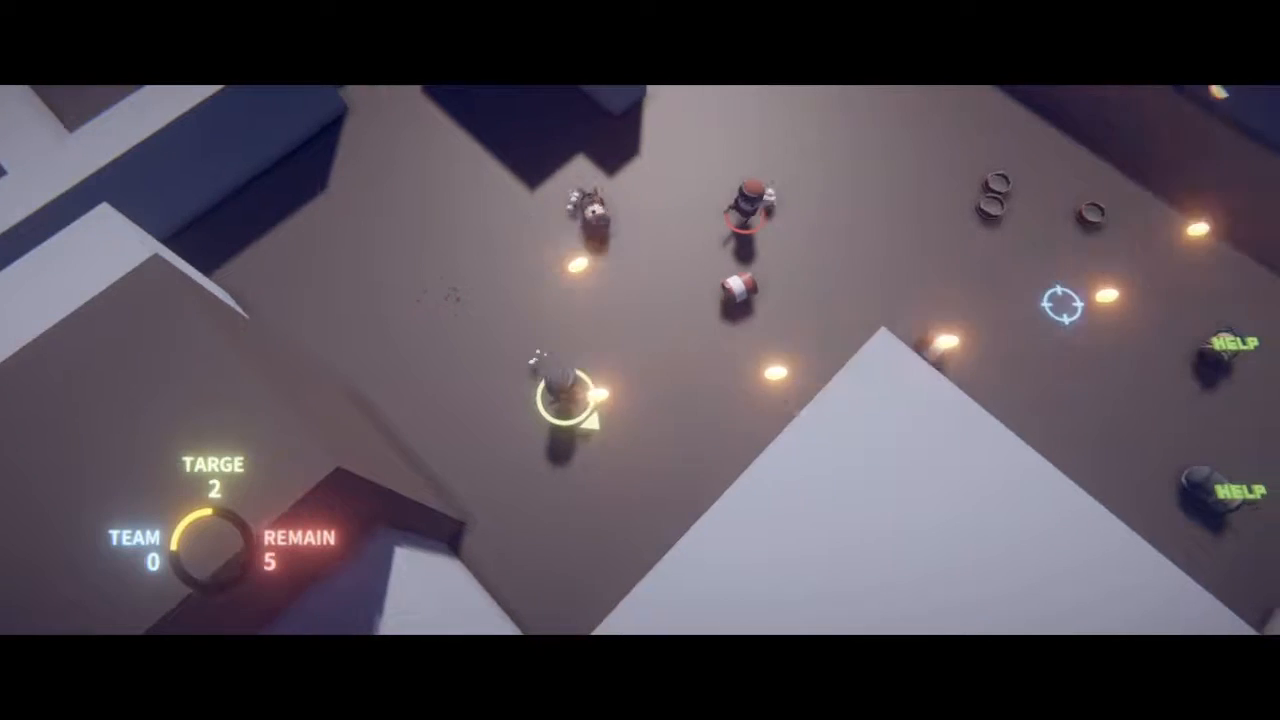
Shoot the enemy ahead, blow up the barrels and move down the corridor.
{"action": "key", "text": "d"}
{"action": "left_click", "coordinate": [814, 157]}
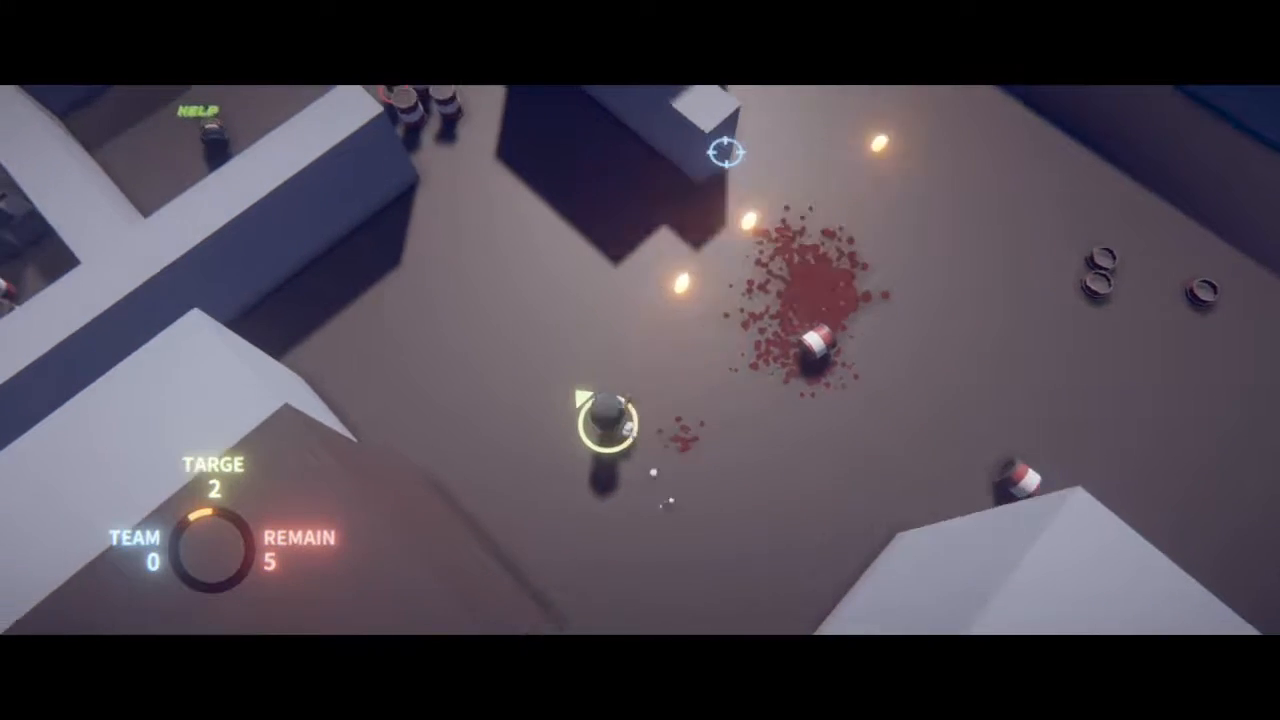
{"action": "left_click", "coordinate": [503, 126]}
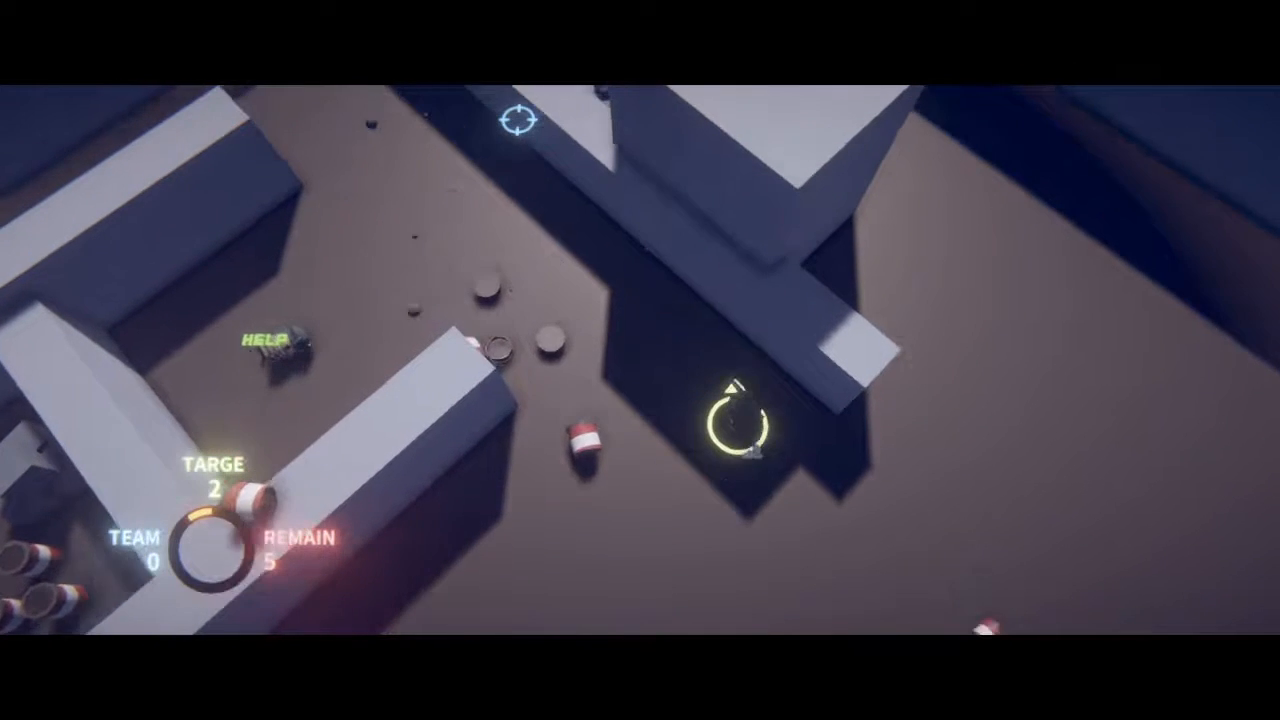
{"action": "key", "text": "s"}
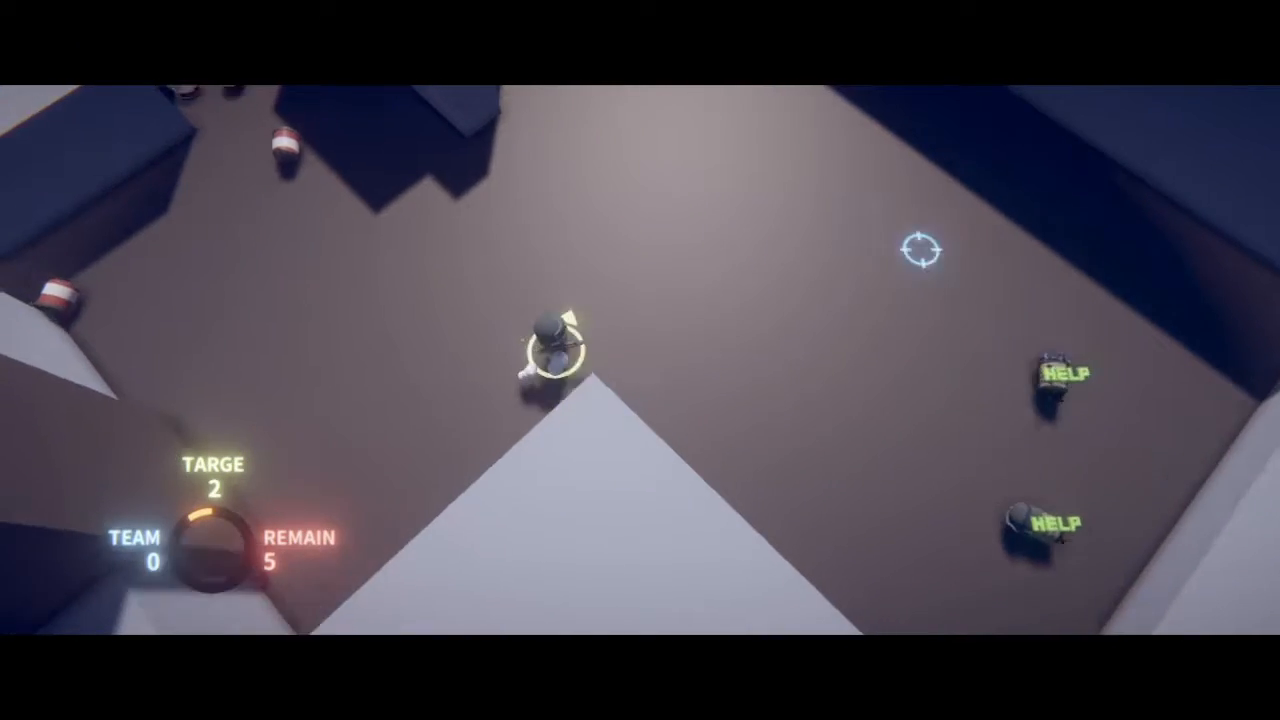
Walk up through the maze shooting the red-ringed enemy, move down the courtyard, die and retry with R.
{"action": "key", "text": "w"}
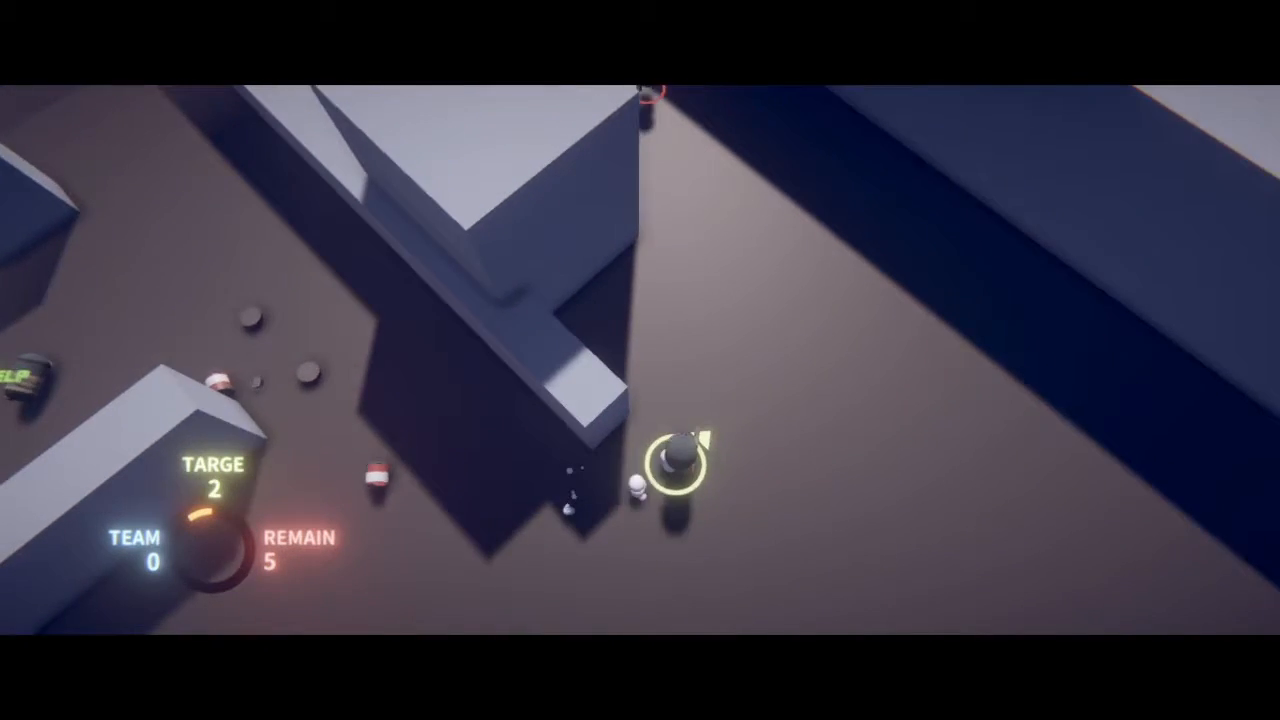
{"action": "key", "text": "w"}
{"action": "left_click", "coordinate": [623, 186]}
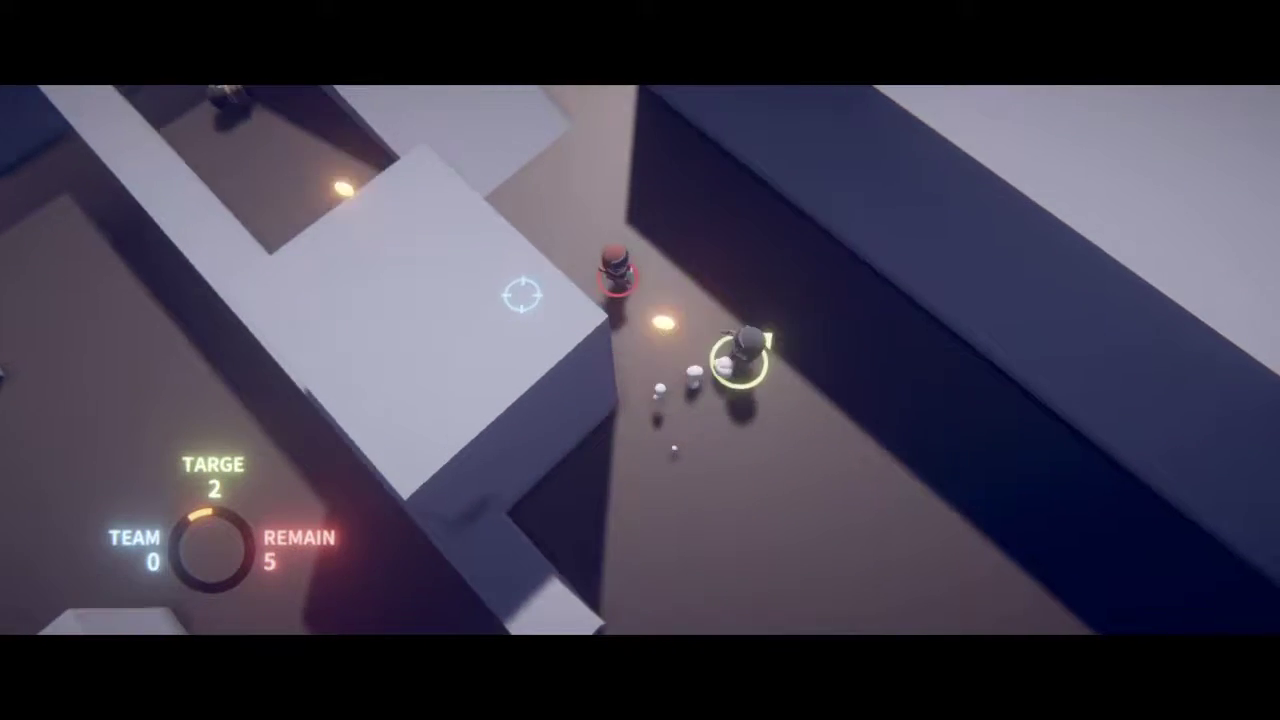
{"action": "left_click", "coordinate": [521, 295]}
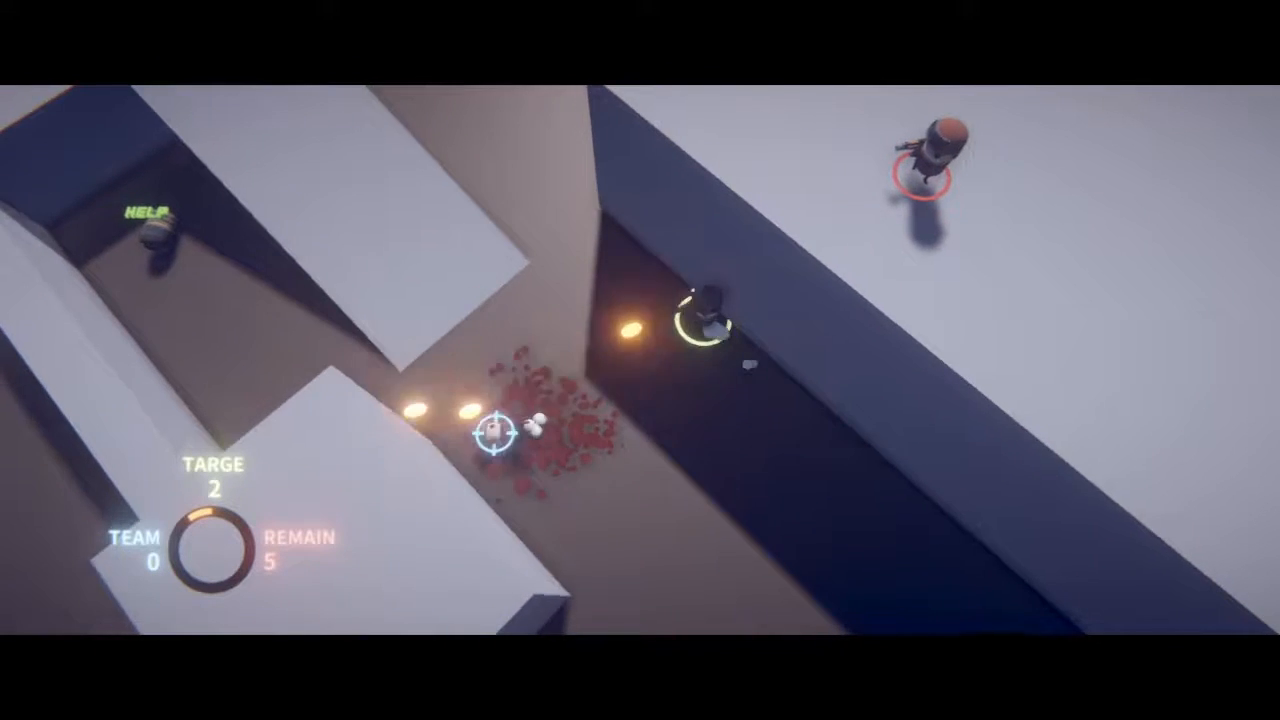
{"action": "key", "text": "w"}
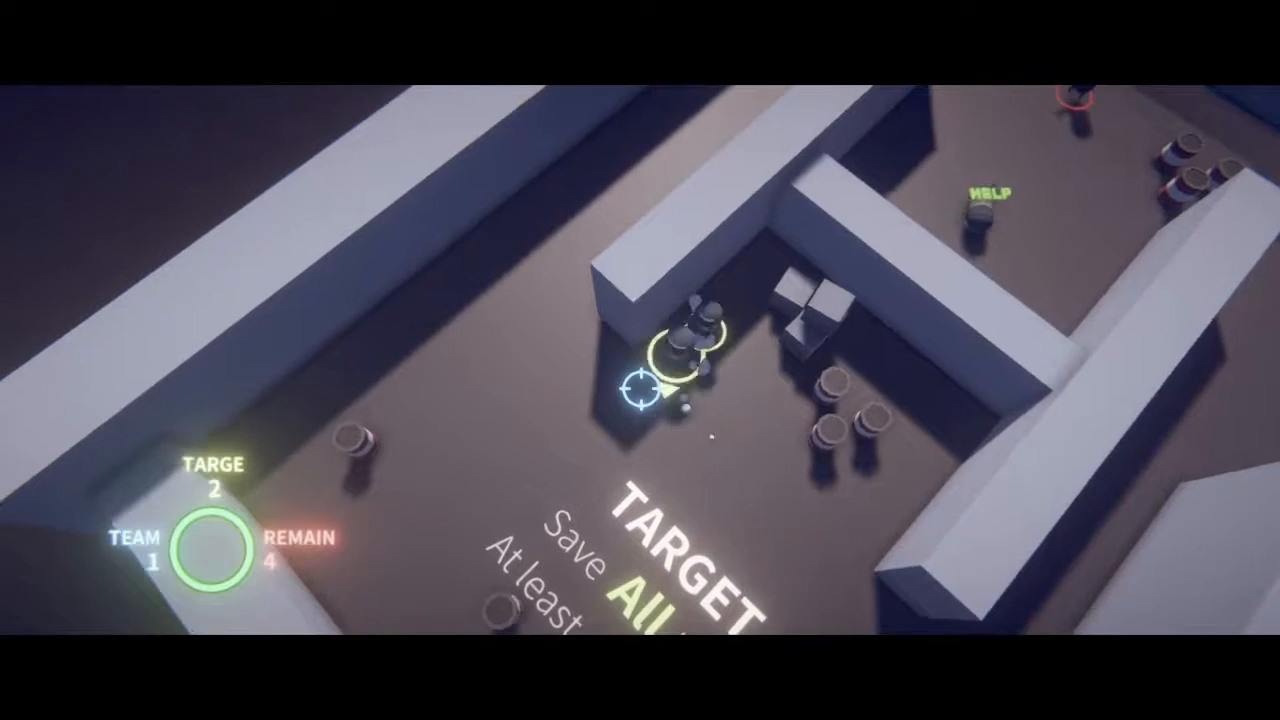
{"action": "key", "text": "s"}
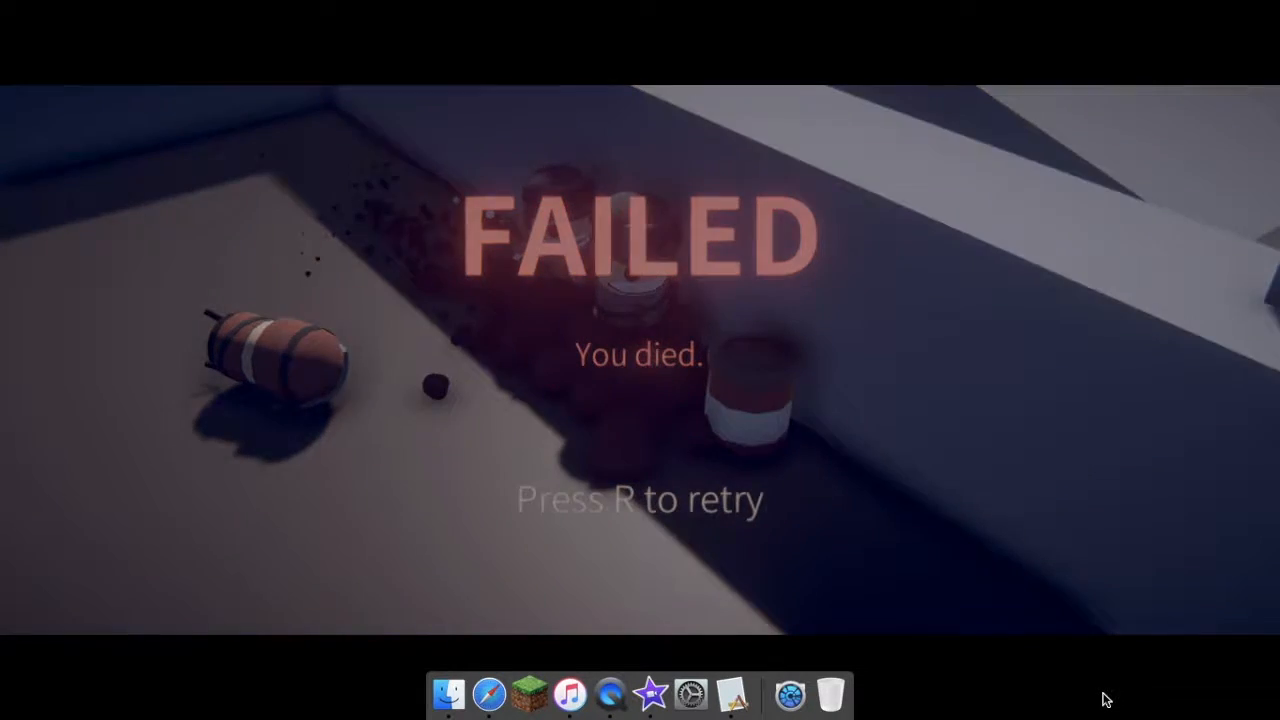
{"action": "key", "text": "r"}
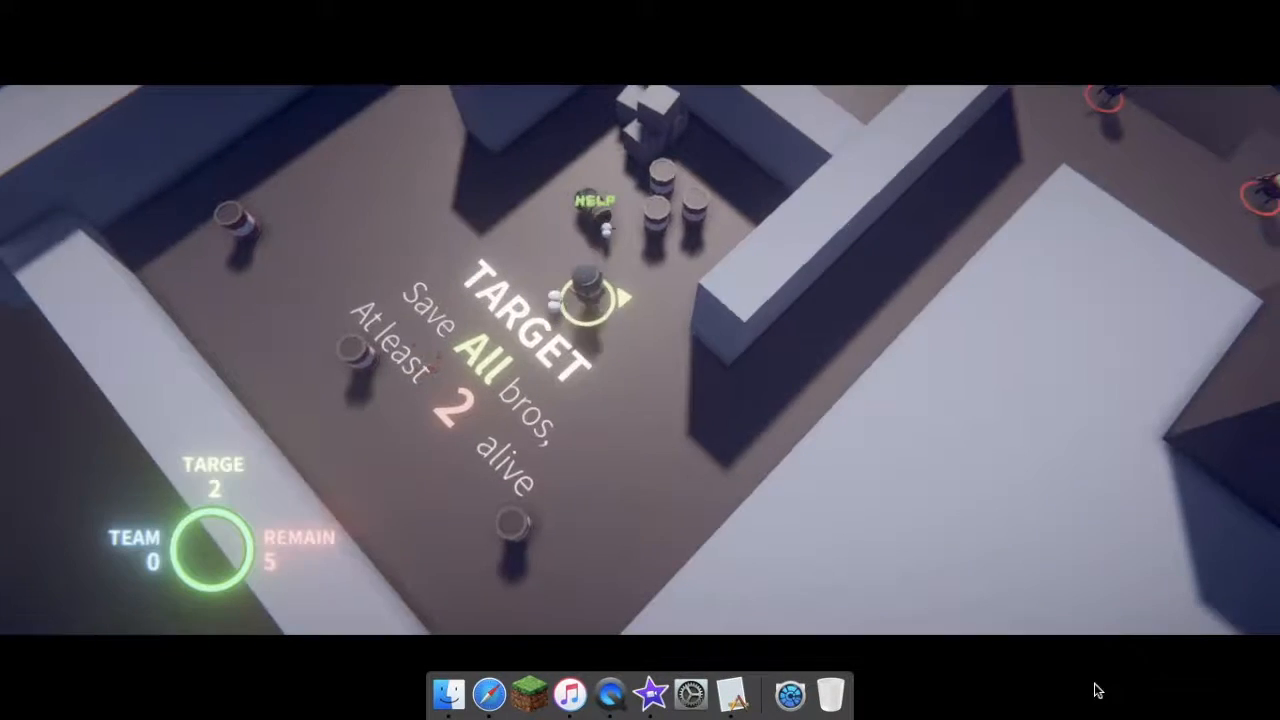
Walk right toward the wall firing at the enemies to the upper right.
{"action": "key", "text": "d"}
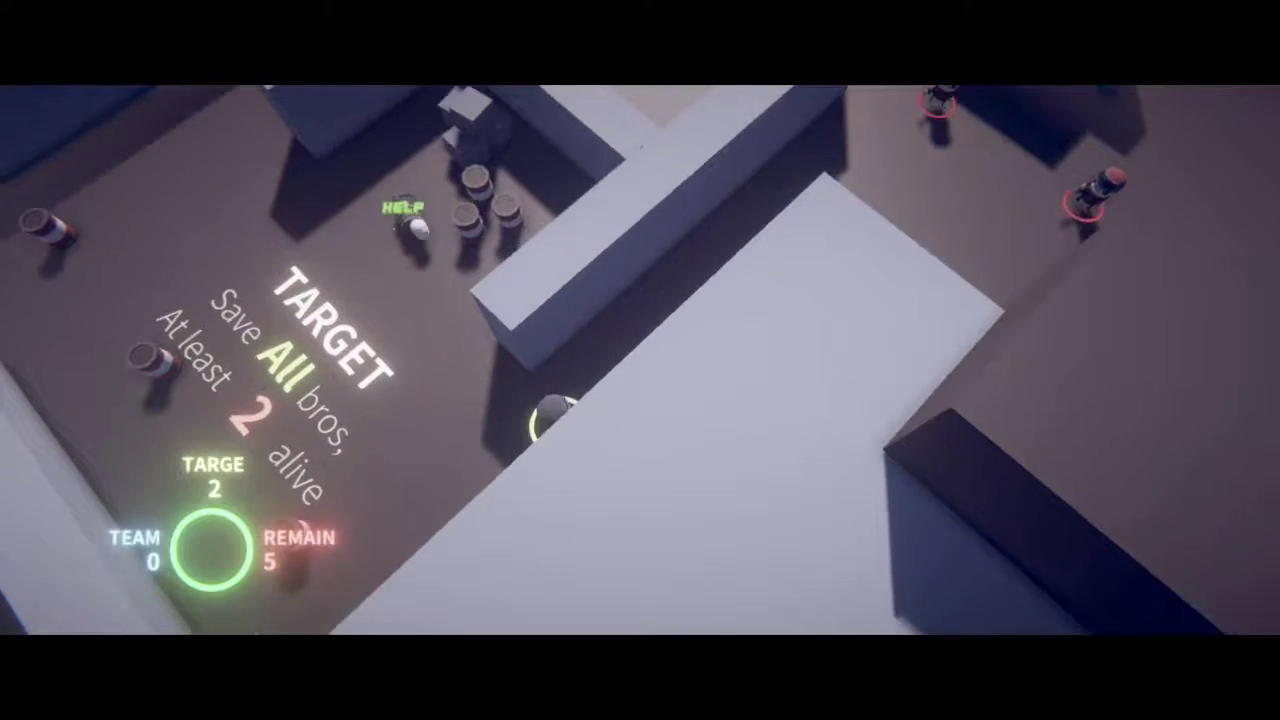
{"action": "left_click", "coordinate": [899, 97]}
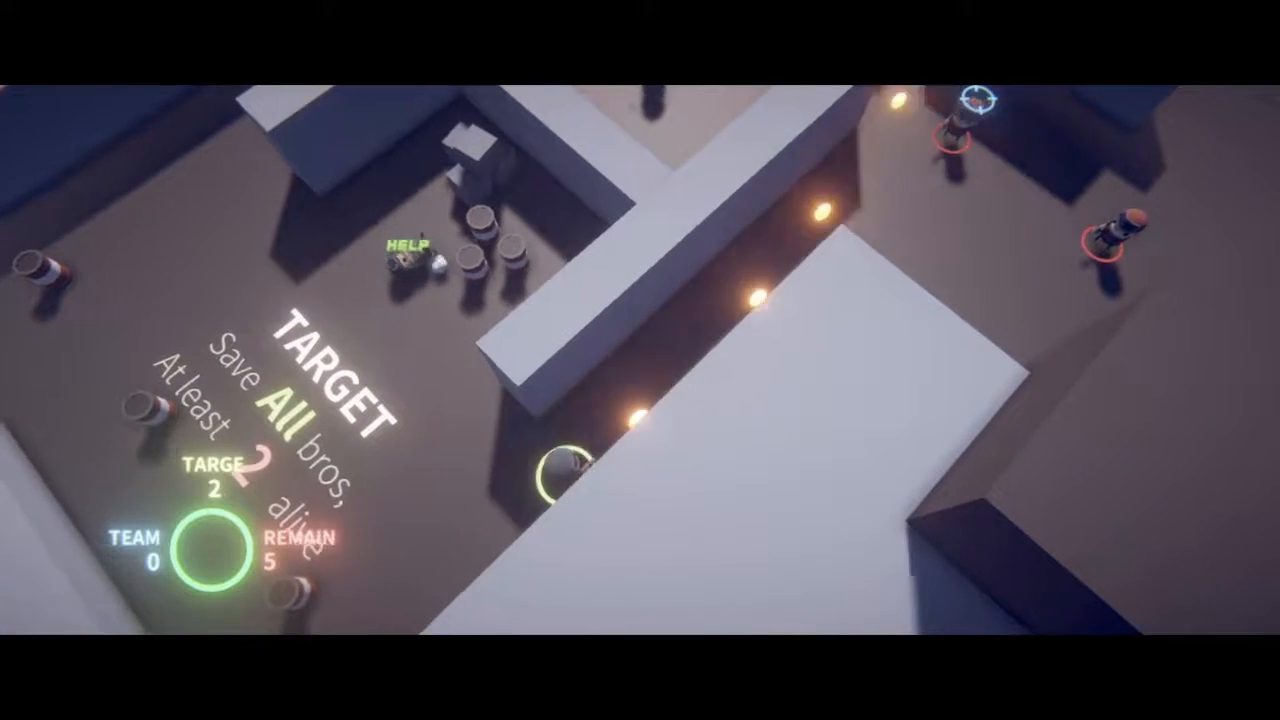
{"action": "left_click", "coordinate": [978, 99]}
{"action": "key", "text": "d"}
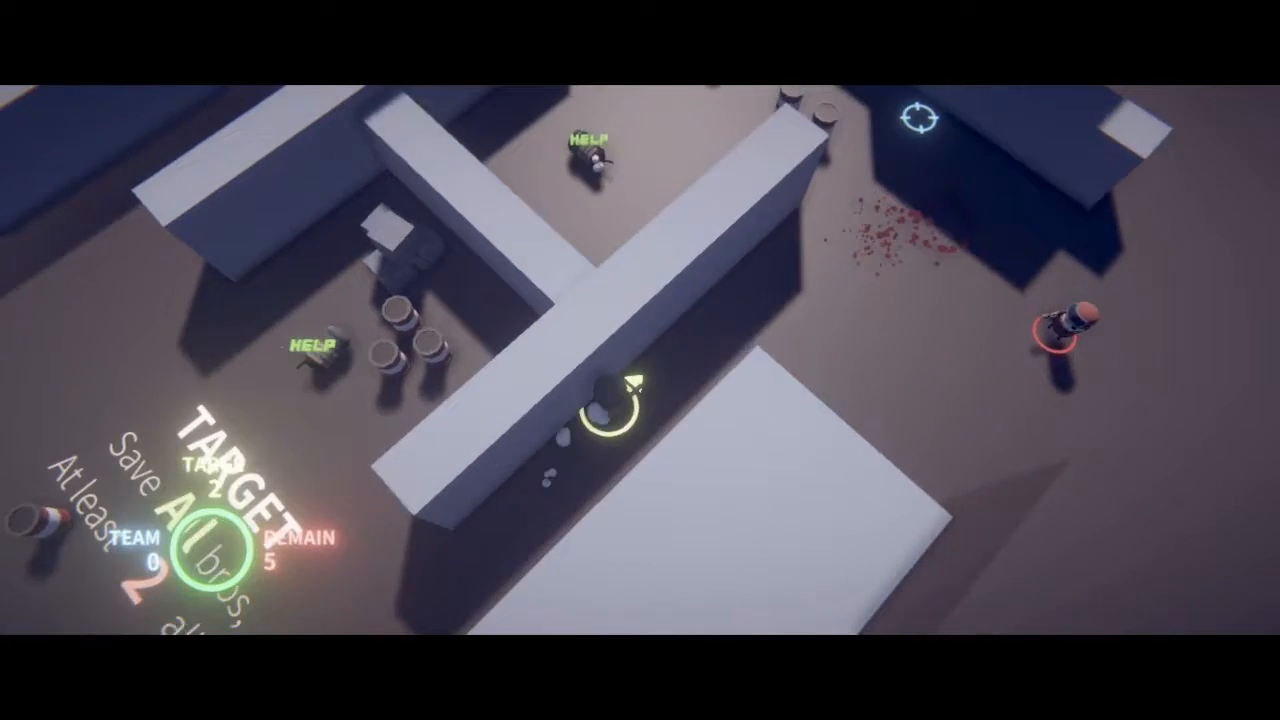
{"action": "left_click", "coordinate": [1170, 495]}
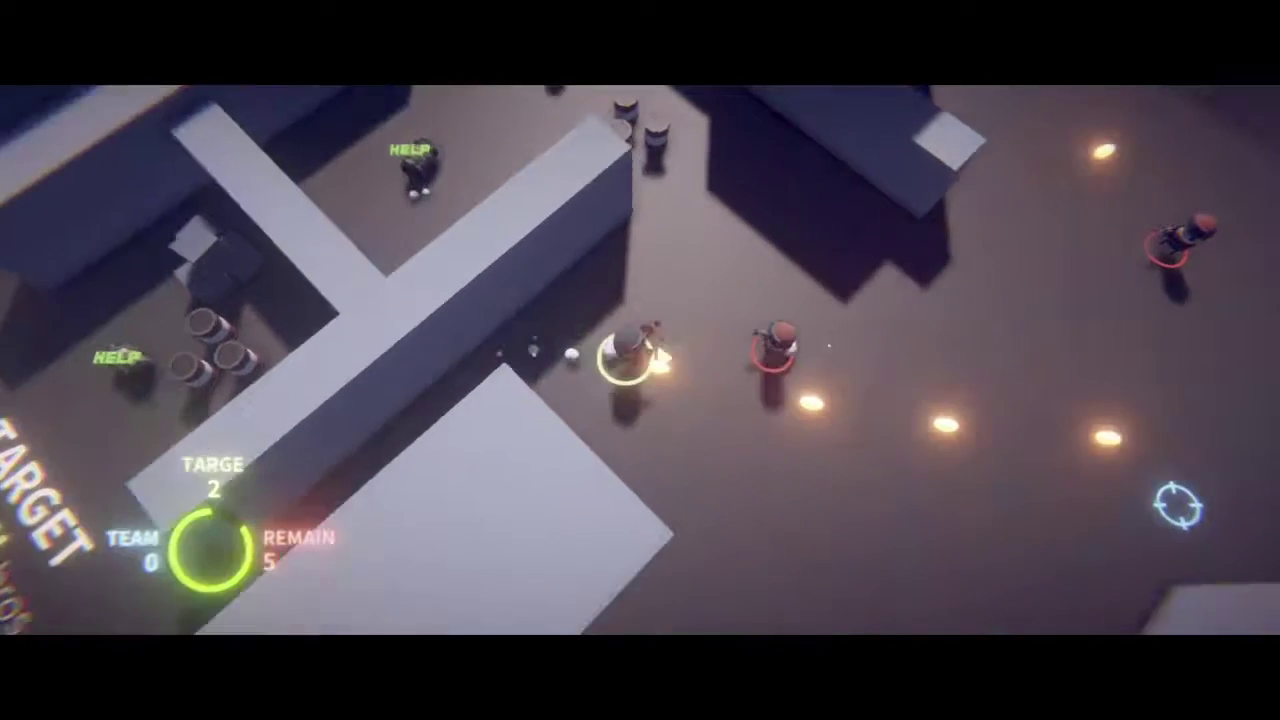
{"action": "key", "text": "d"}
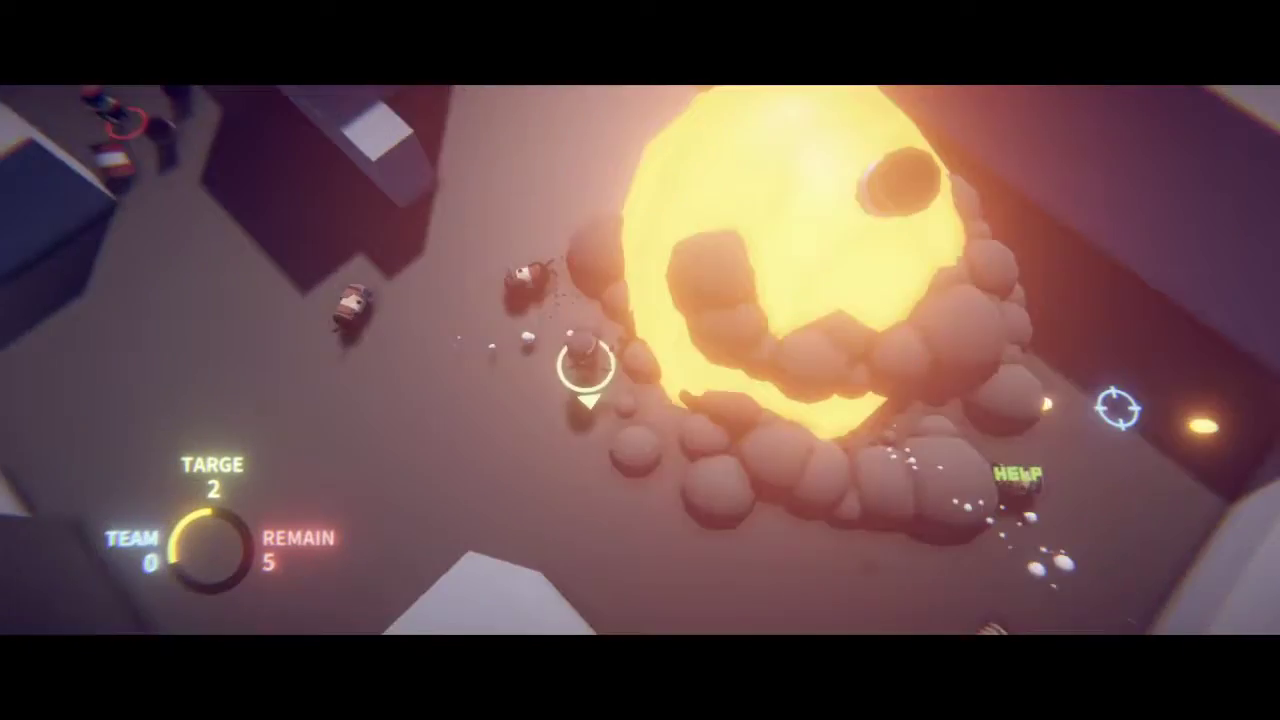
Shoot the explosive barrel, move left past the smoke and walk up past the crate stack toward the red enemy.
{"action": "key", "text": "a"}
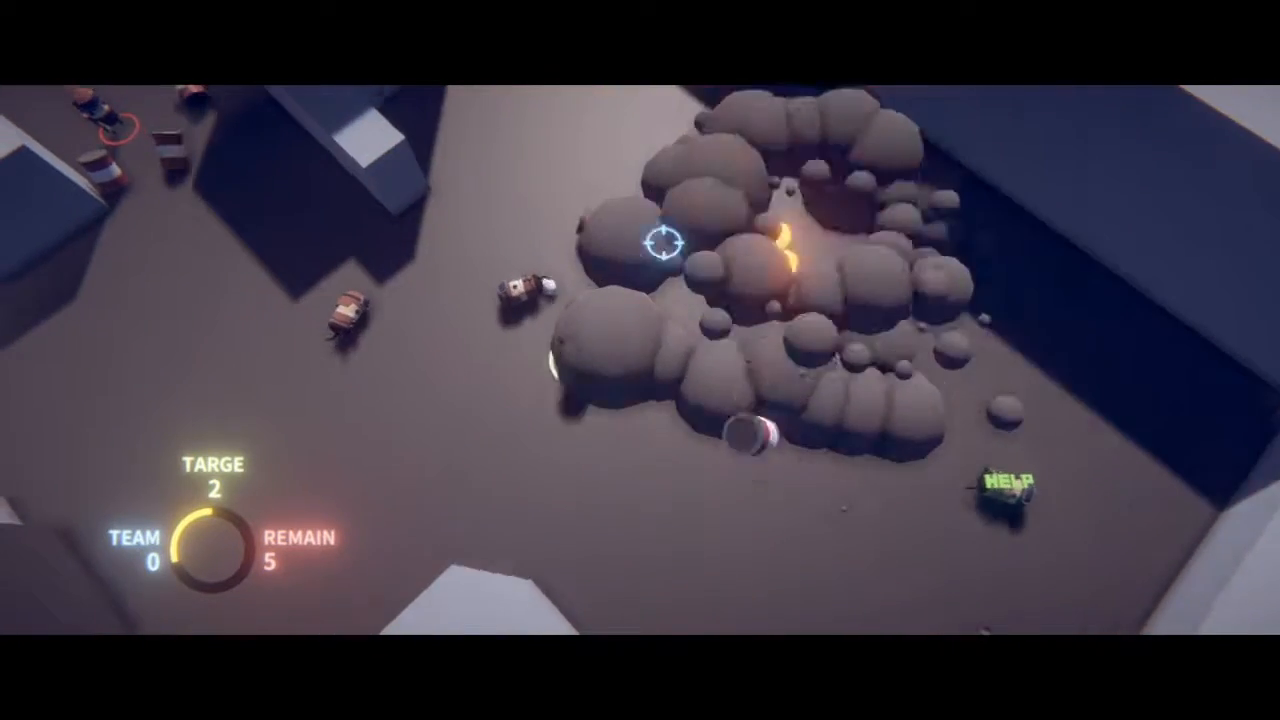
{"action": "left_click", "coordinate": [383, 271]}
{"action": "key", "text": "a"}
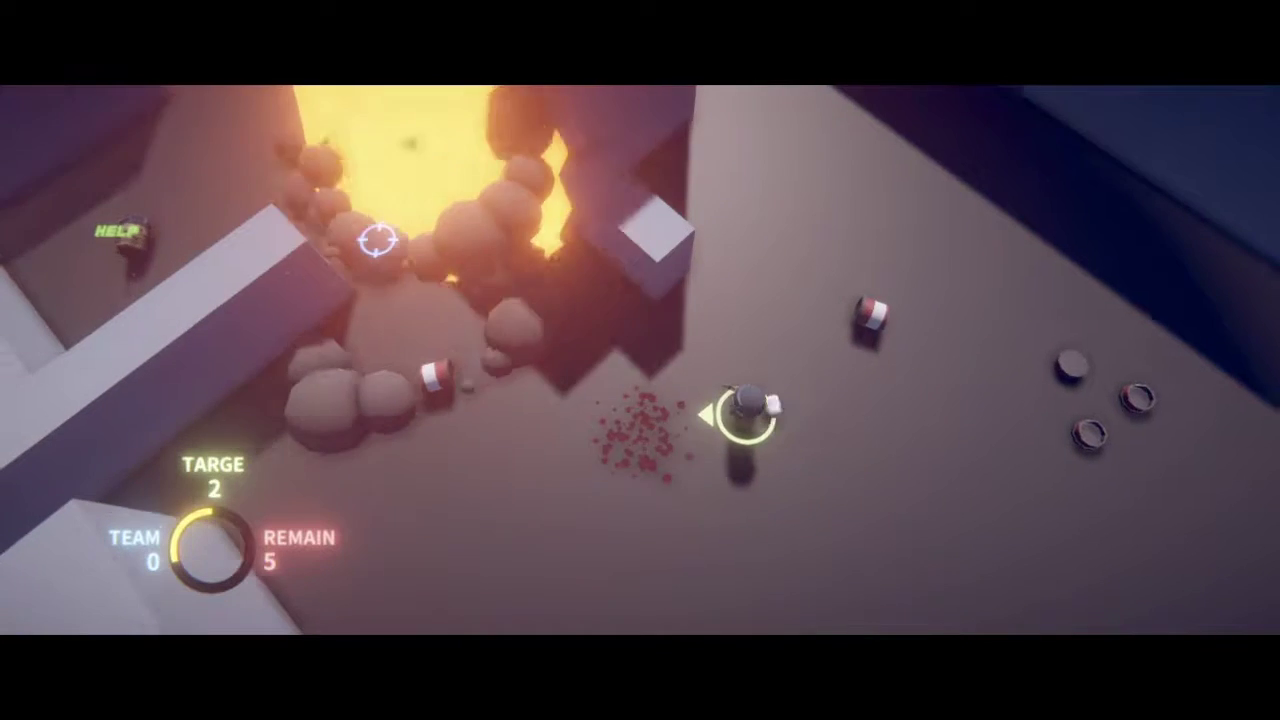
{"action": "key", "text": "a"}
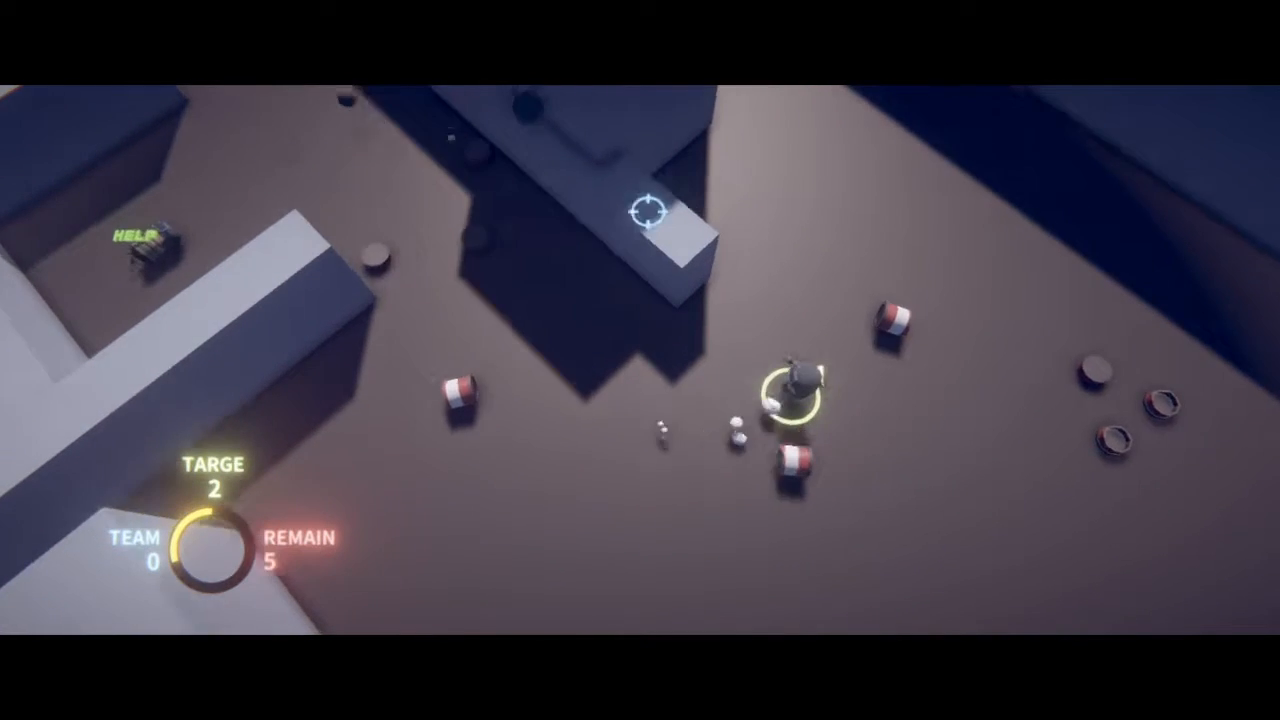
{"action": "key", "text": "w"}
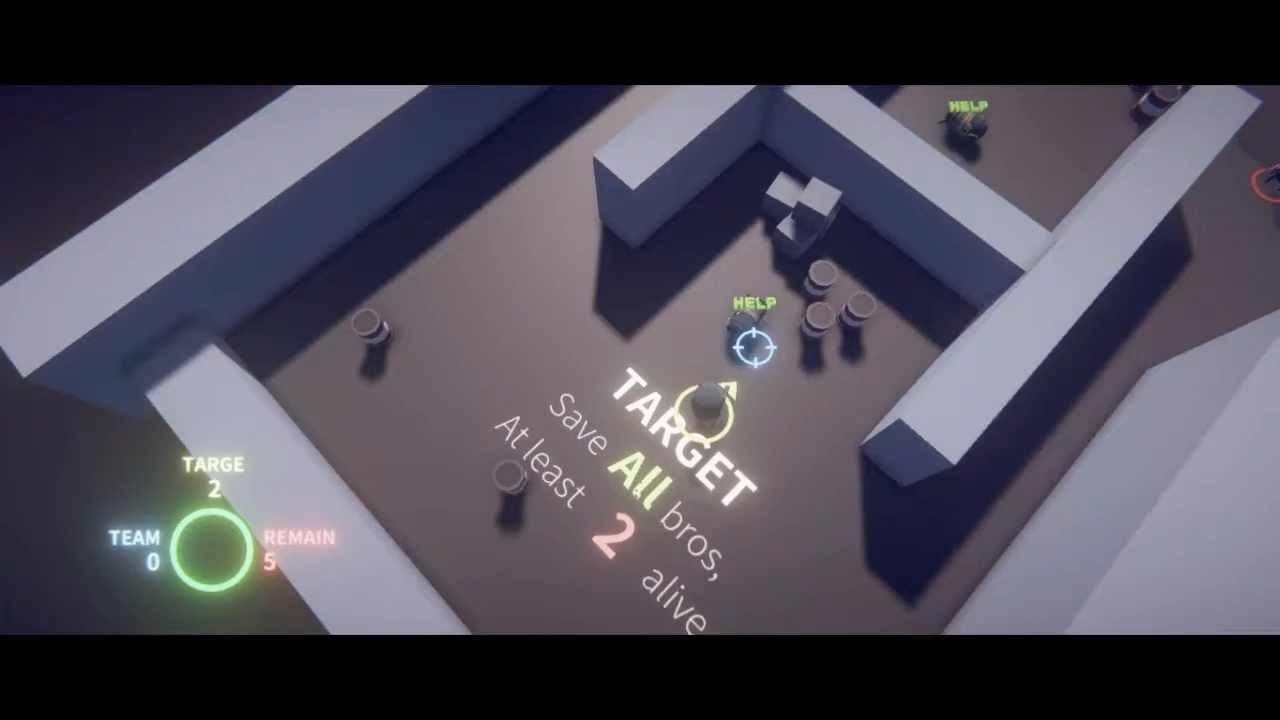
{"action": "key", "text": "w"}
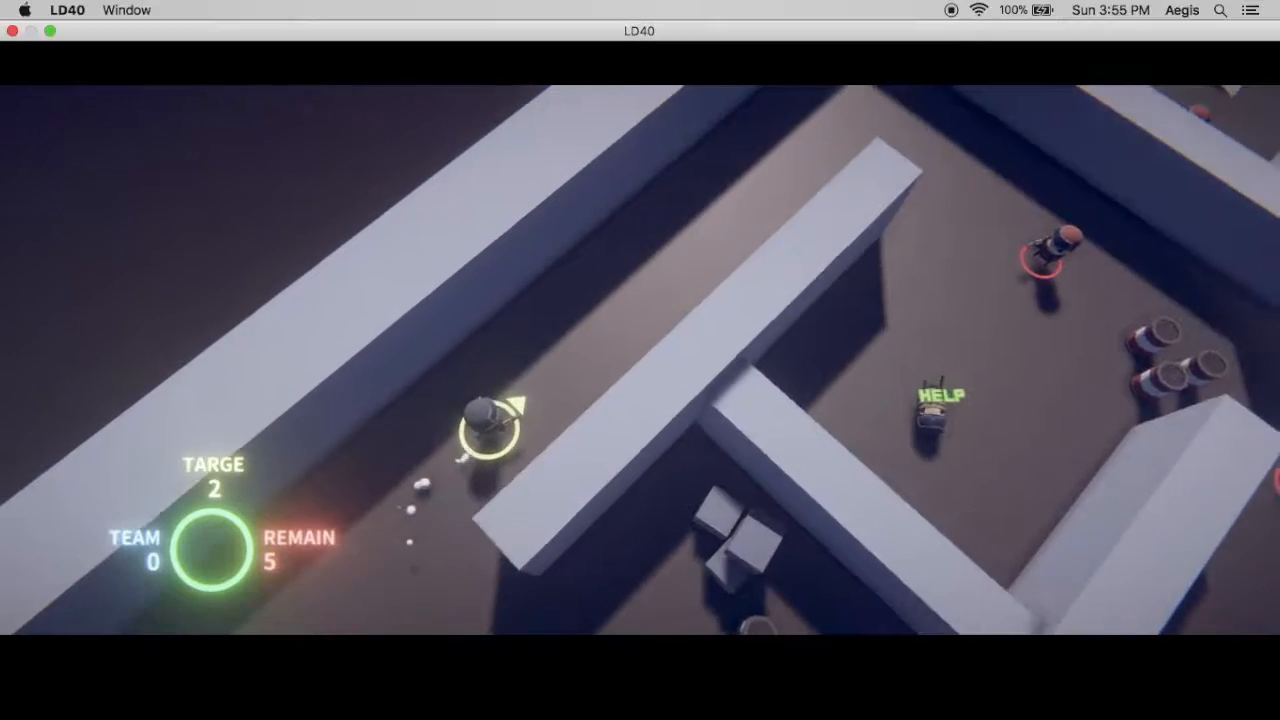
Head up the corridor into the desert level and walk to the captive HELP bro to rescue him.
{"action": "key", "text": "w"}
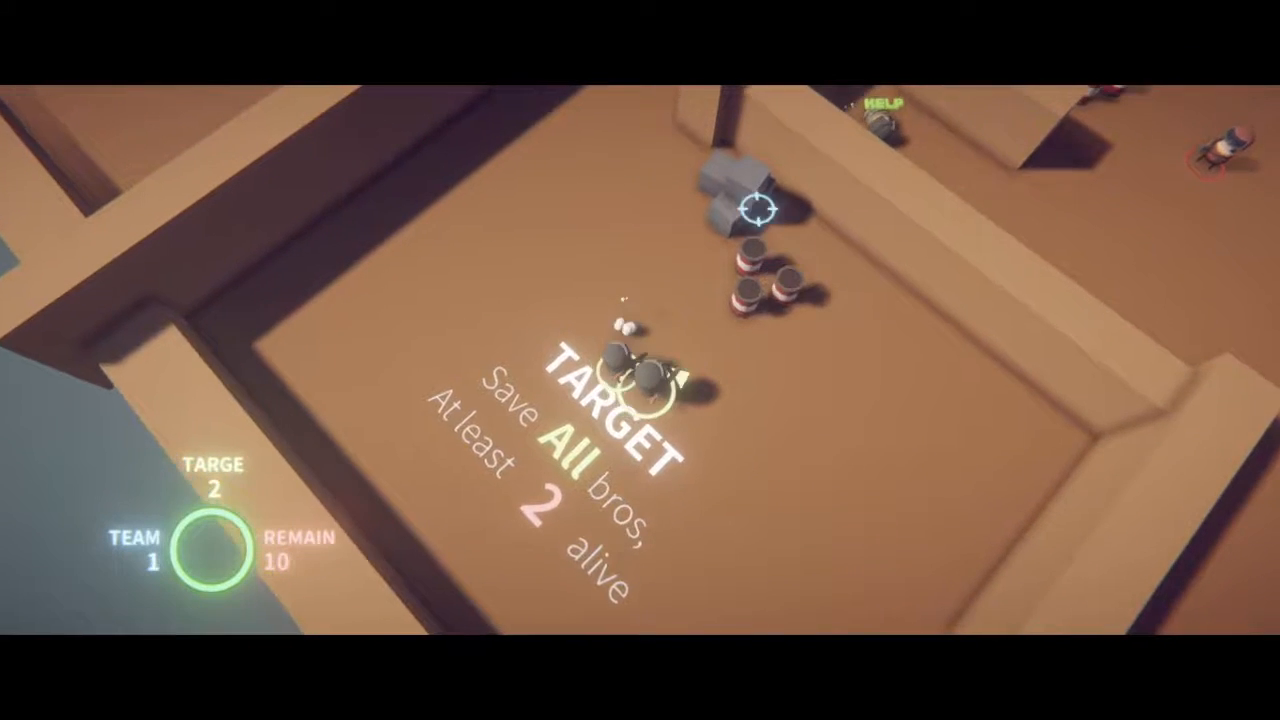
{"action": "key", "text": "s"}
{"action": "key", "text": "s"}
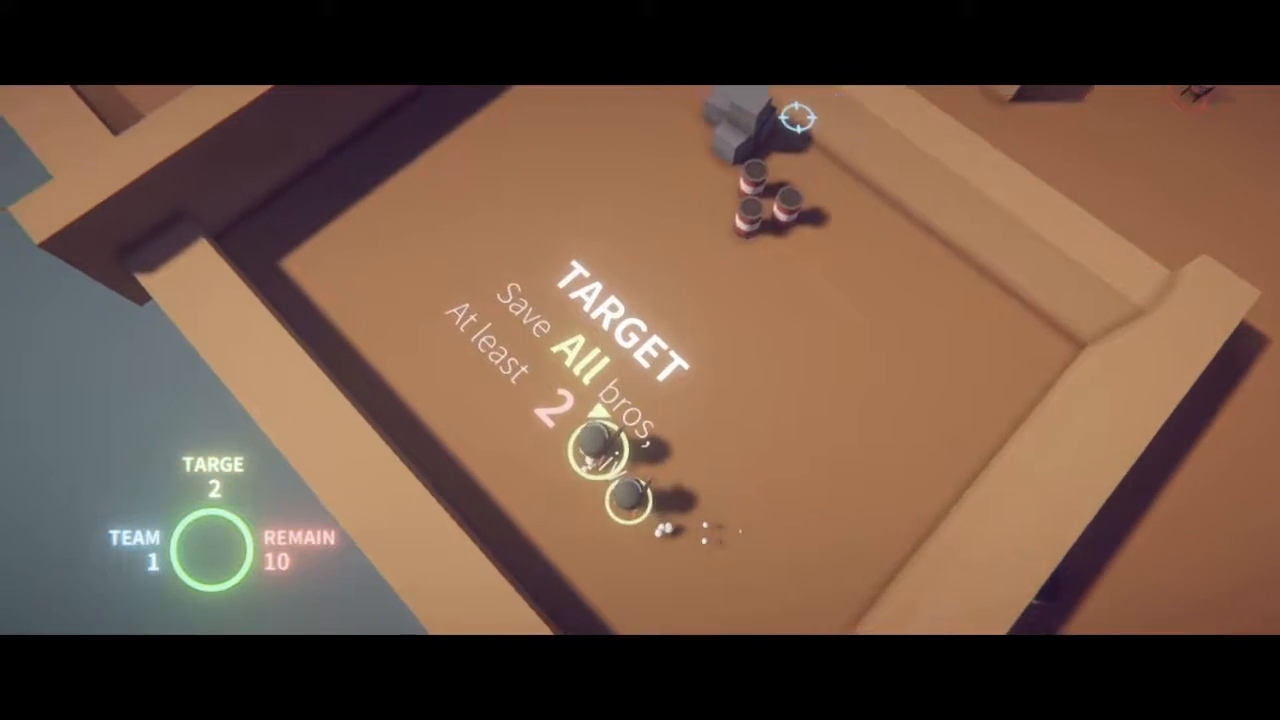
Blow up the barrels by the crates, lead the squad up the arena shooting enemies, then veer left and down as the follower bro falls.
{"action": "left_click", "coordinate": [828, 100]}
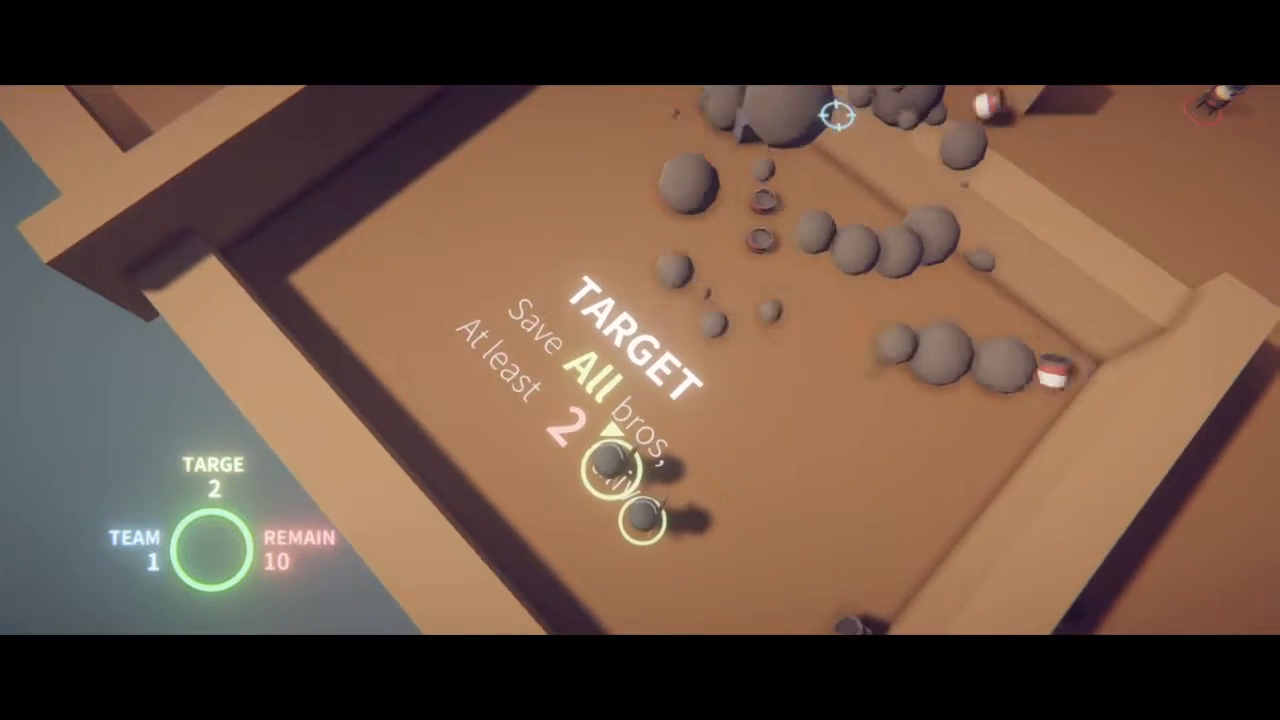
{"action": "key", "text": "w"}
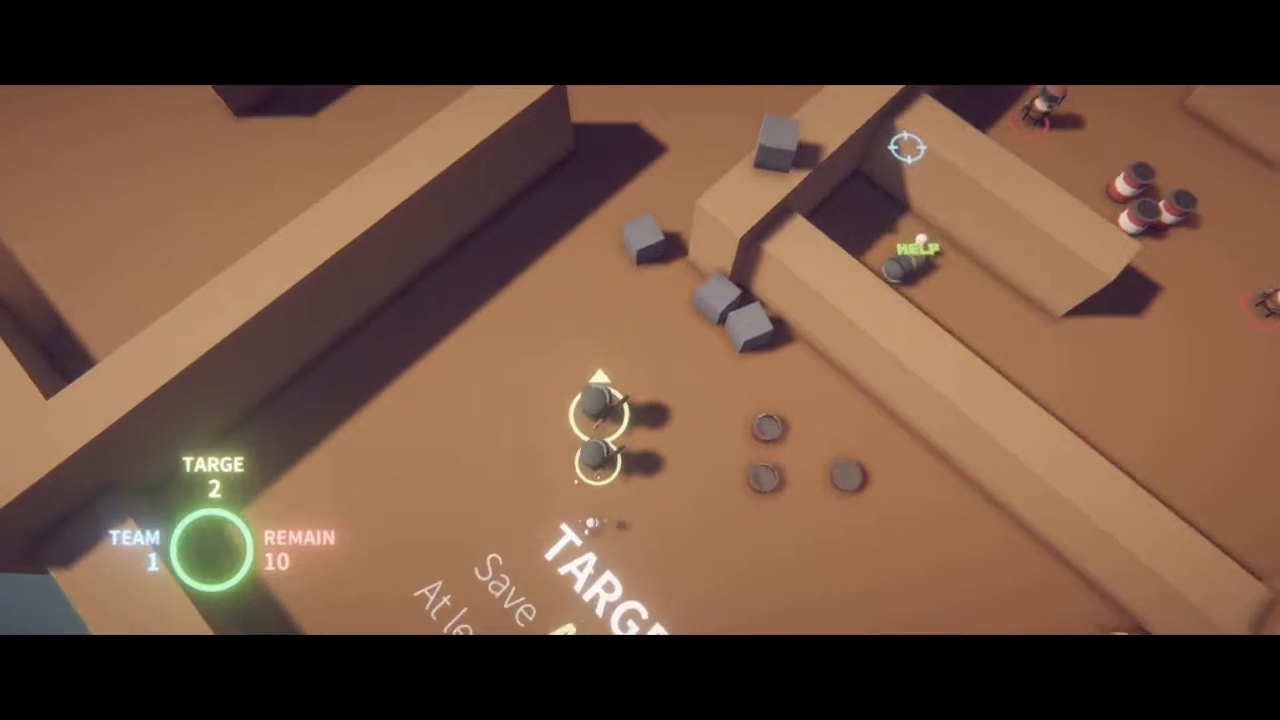
{"action": "key", "text": "w"}
{"action": "left_click", "coordinate": [512, 208]}
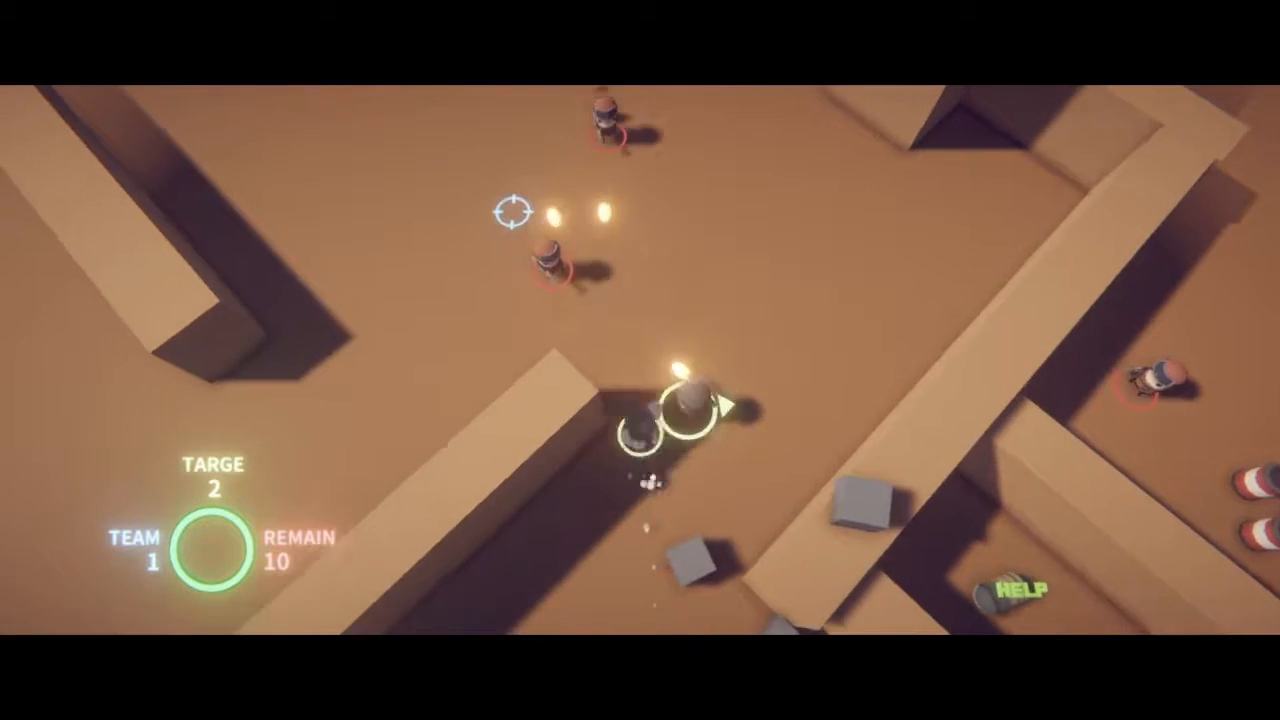
{"action": "key", "text": "w"}
{"action": "left_click", "coordinate": [477, 208]}
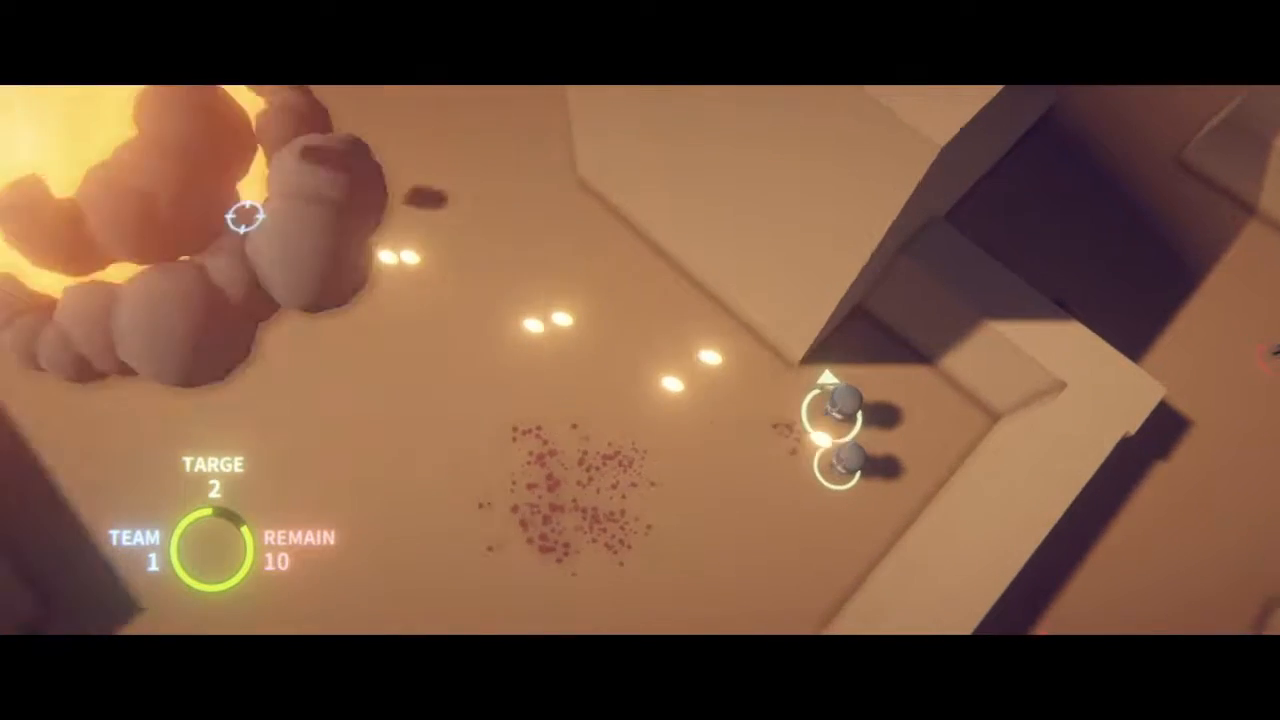
{"action": "key", "text": "a"}
{"action": "key", "text": "s"}
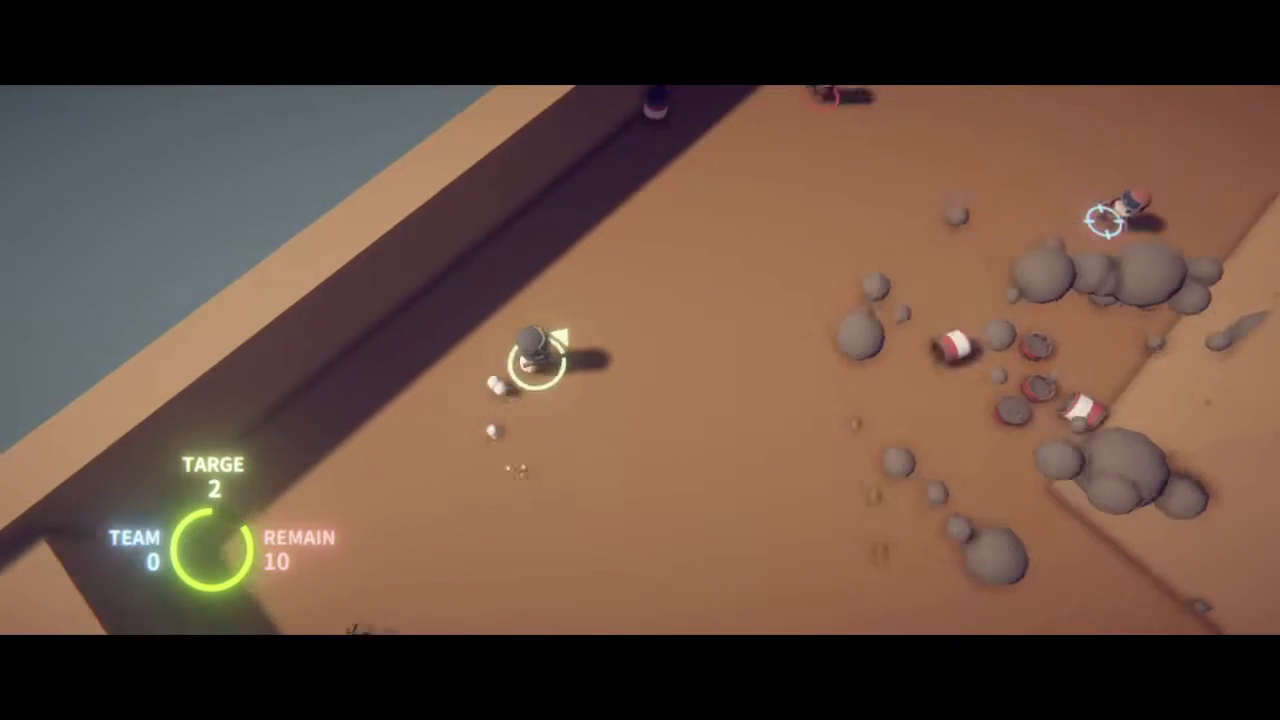
Fire a volley at the enemies ahead and to the upper right and blow up the barrel there.
{"action": "left_click", "coordinate": [1104, 220]}
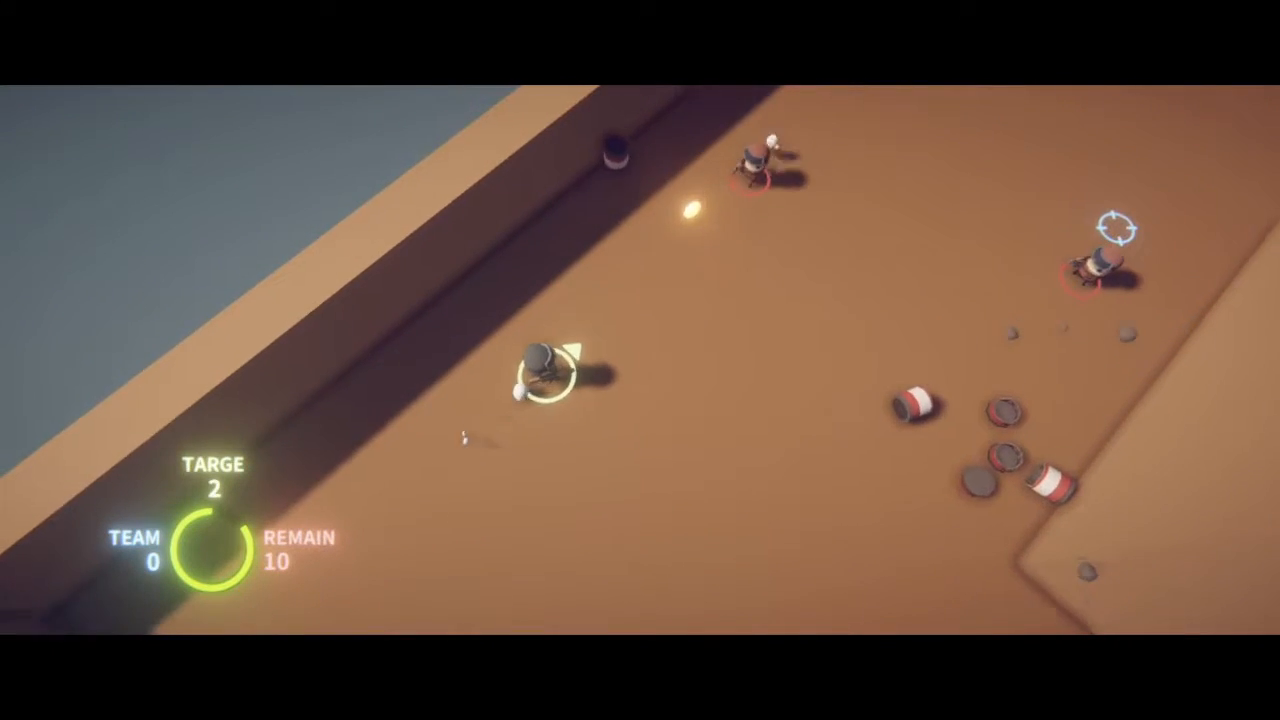
{"action": "left_click", "coordinate": [508, 91]}
{"action": "left_click", "coordinate": [729, 131]}
{"action": "left_click", "coordinate": [698, 114]}
{"action": "left_click", "coordinate": [594, 103]}
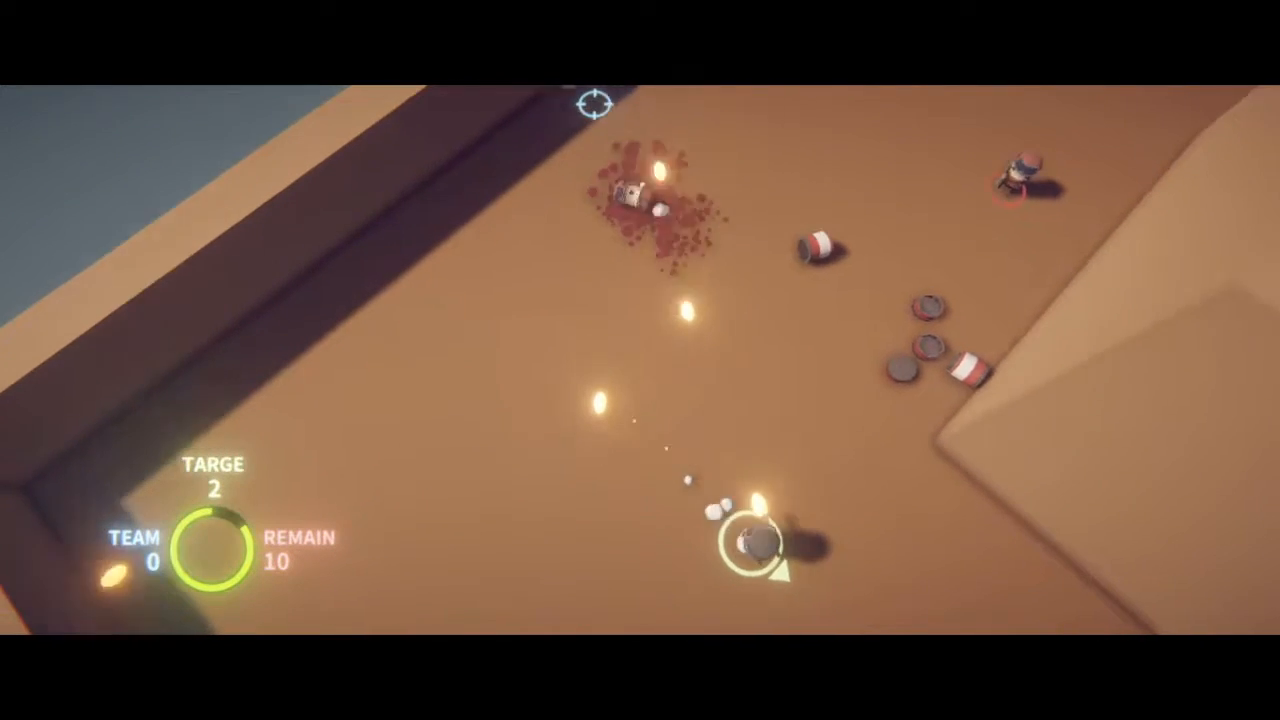
{"action": "left_click", "coordinate": [643, 103]}
{"action": "left_click", "coordinate": [843, 89]}
{"action": "left_click", "coordinate": [893, 157]}
{"action": "left_click", "coordinate": [905, 180]}
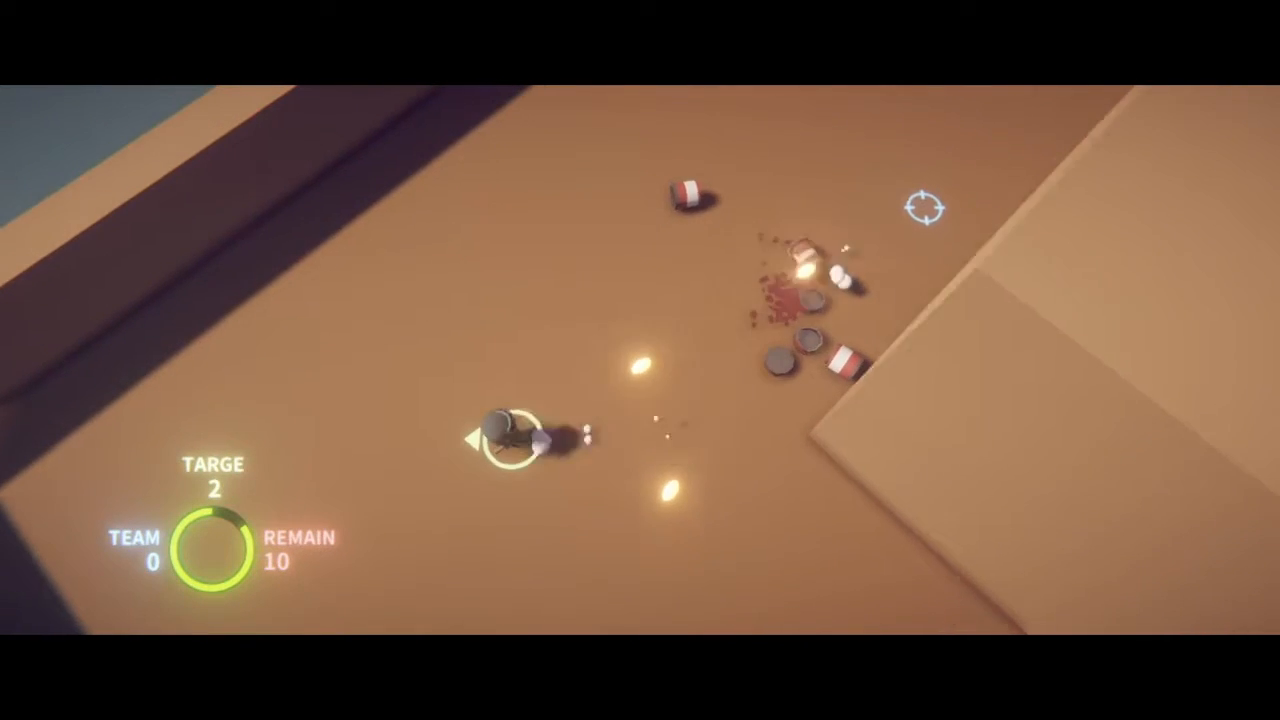
{"action": "left_click", "coordinate": [931, 209]}
{"action": "left_click", "coordinate": [923, 129]}
{"action": "left_click", "coordinate": [1000, 94]}
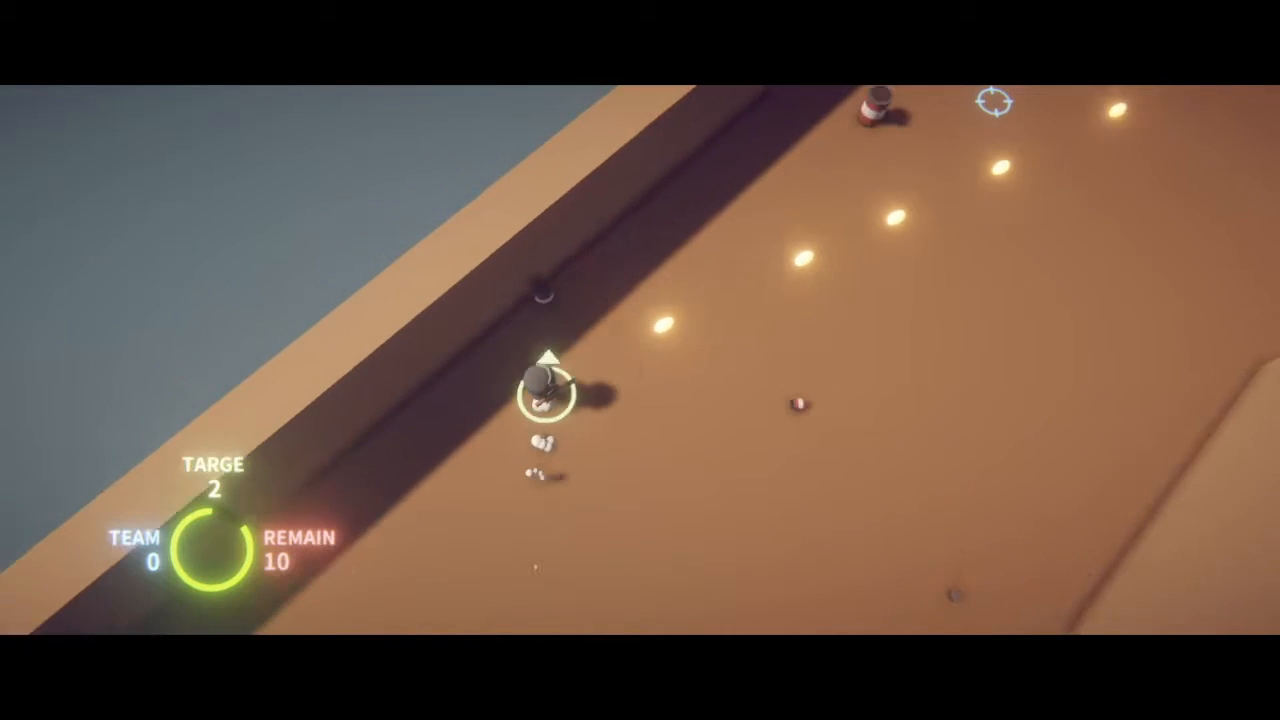
{"action": "left_click", "coordinate": [994, 103]}
{"action": "left_click", "coordinate": [966, 80]}
Run right along the wall, down past the blocks and into the shadowed passage.
{"action": "key", "text": "d"}
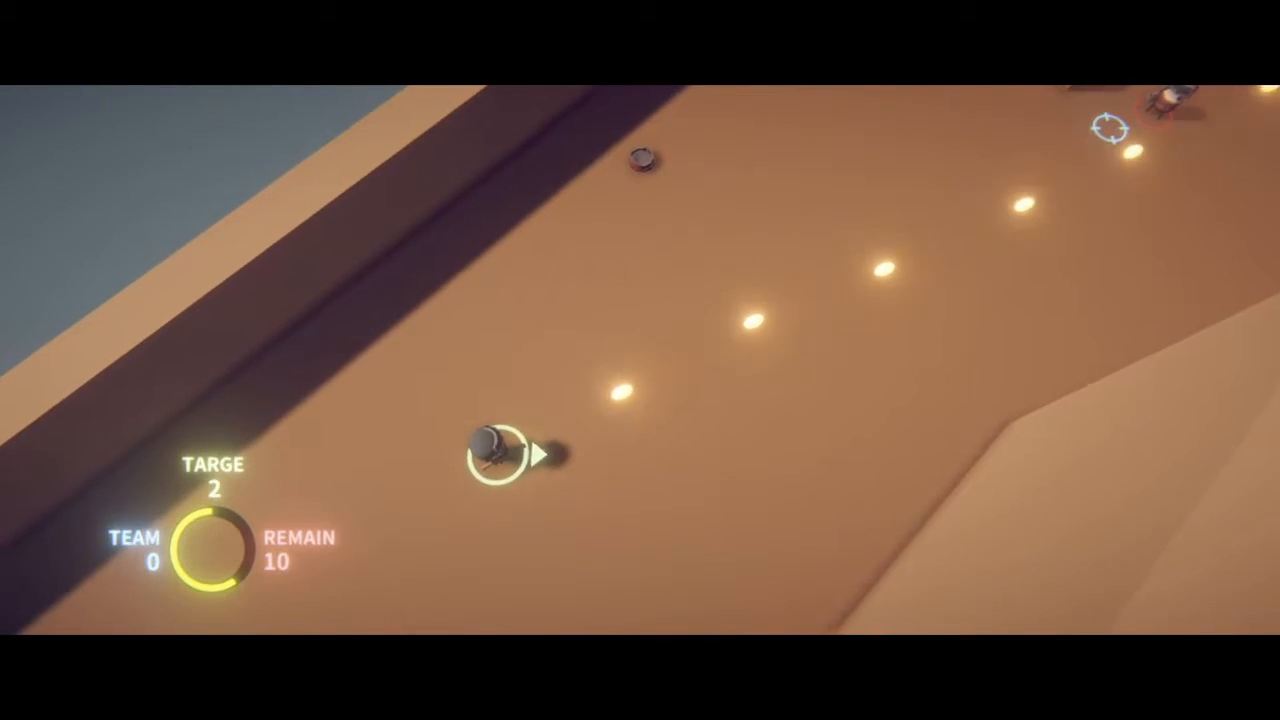
{"action": "key", "text": "w"}
{"action": "key", "text": "d"}
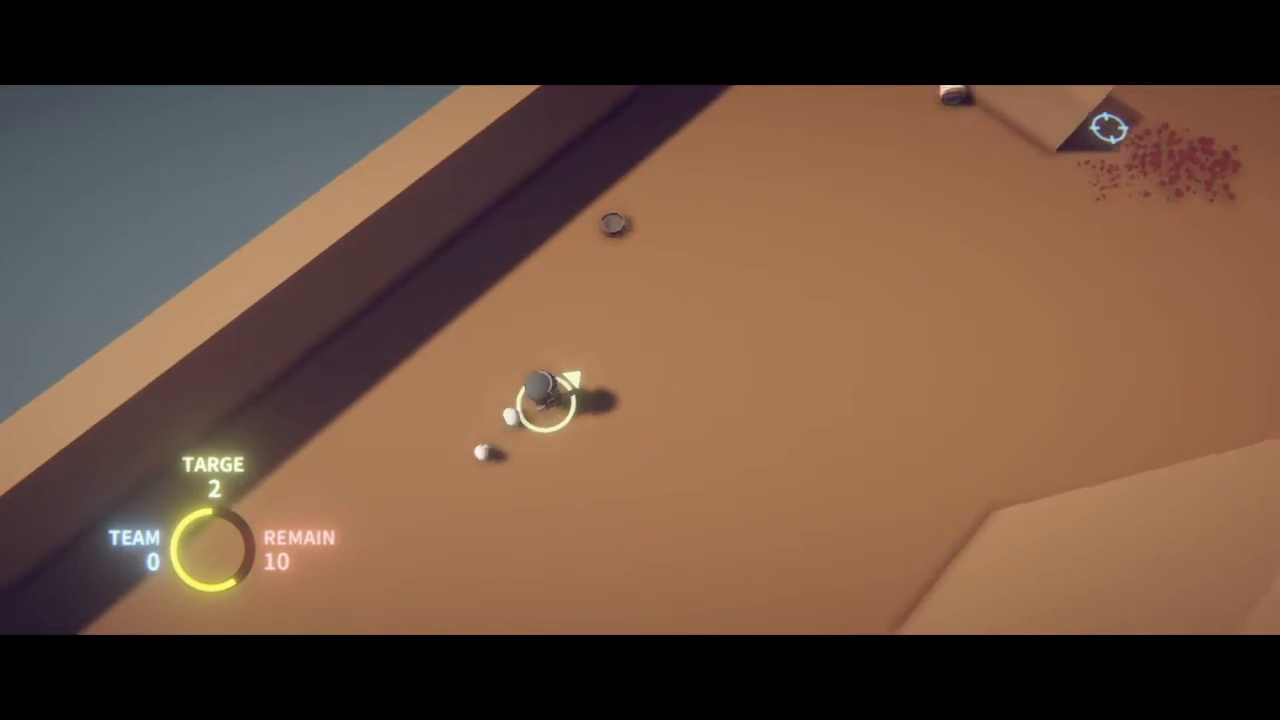
{"action": "key", "text": "d"}
{"action": "key", "text": "s"}
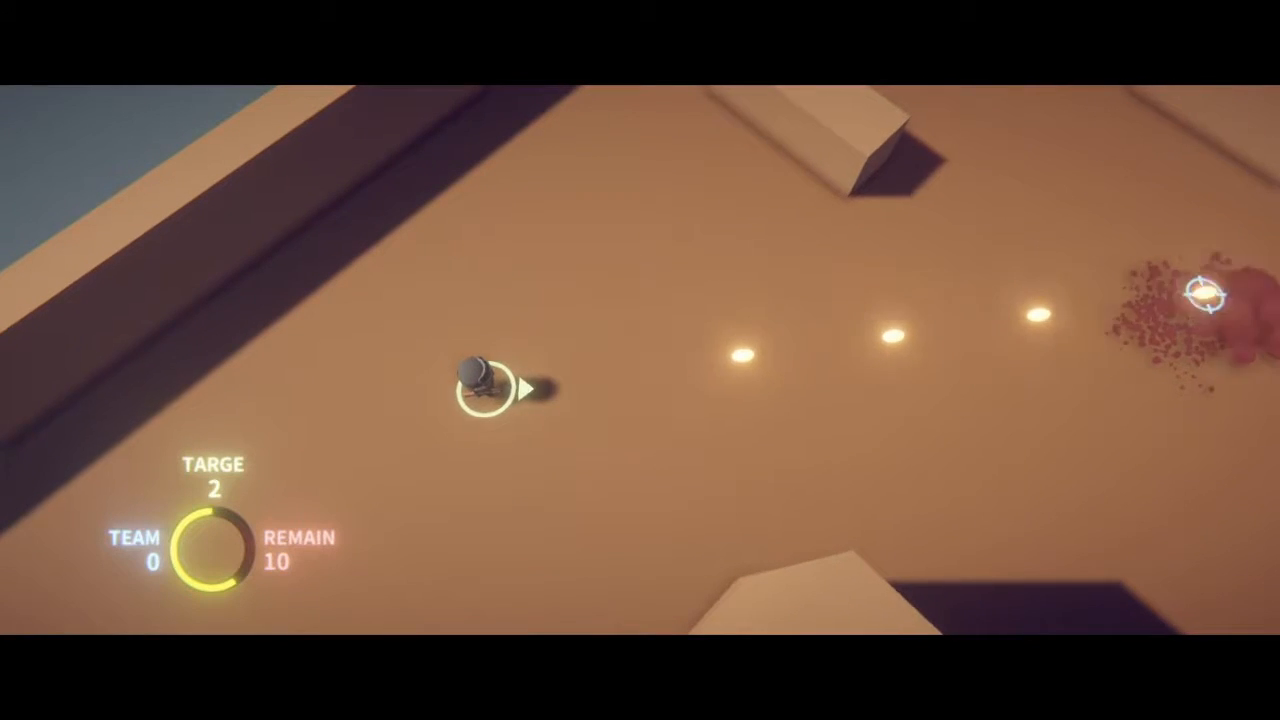
{"action": "key", "text": "d"}
{"action": "key", "text": "s"}
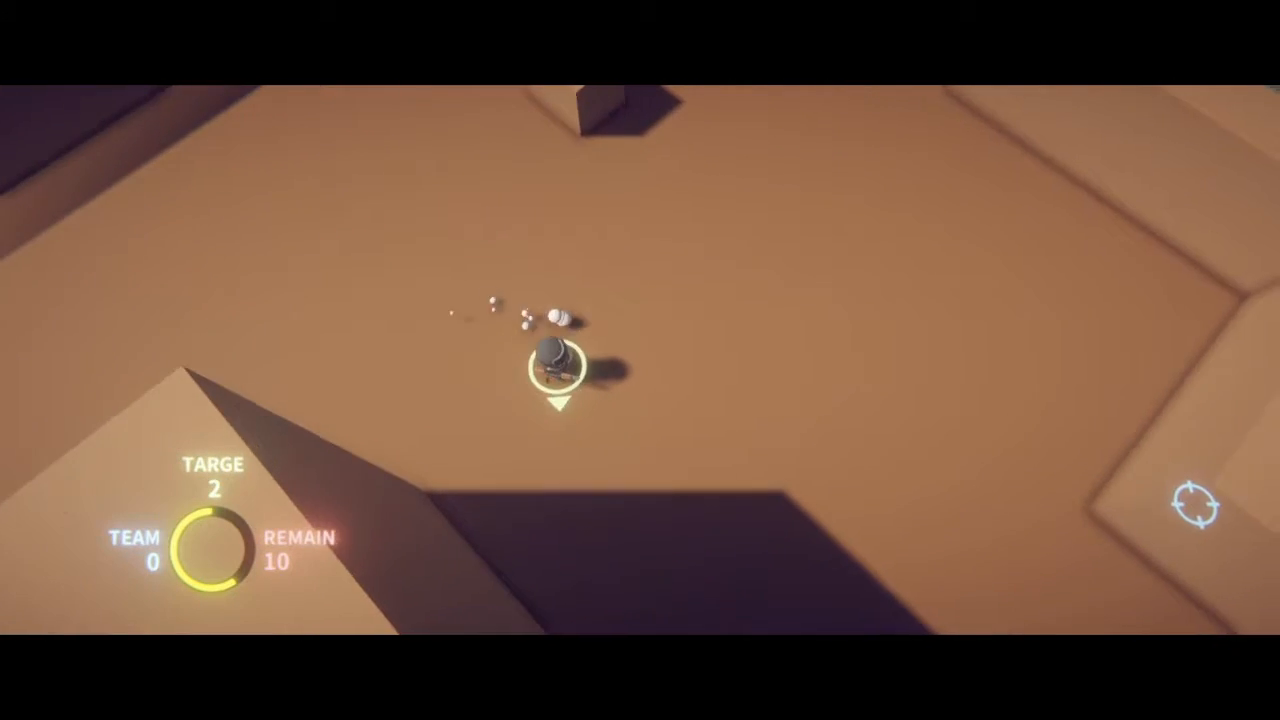
{"action": "key", "text": "s"}
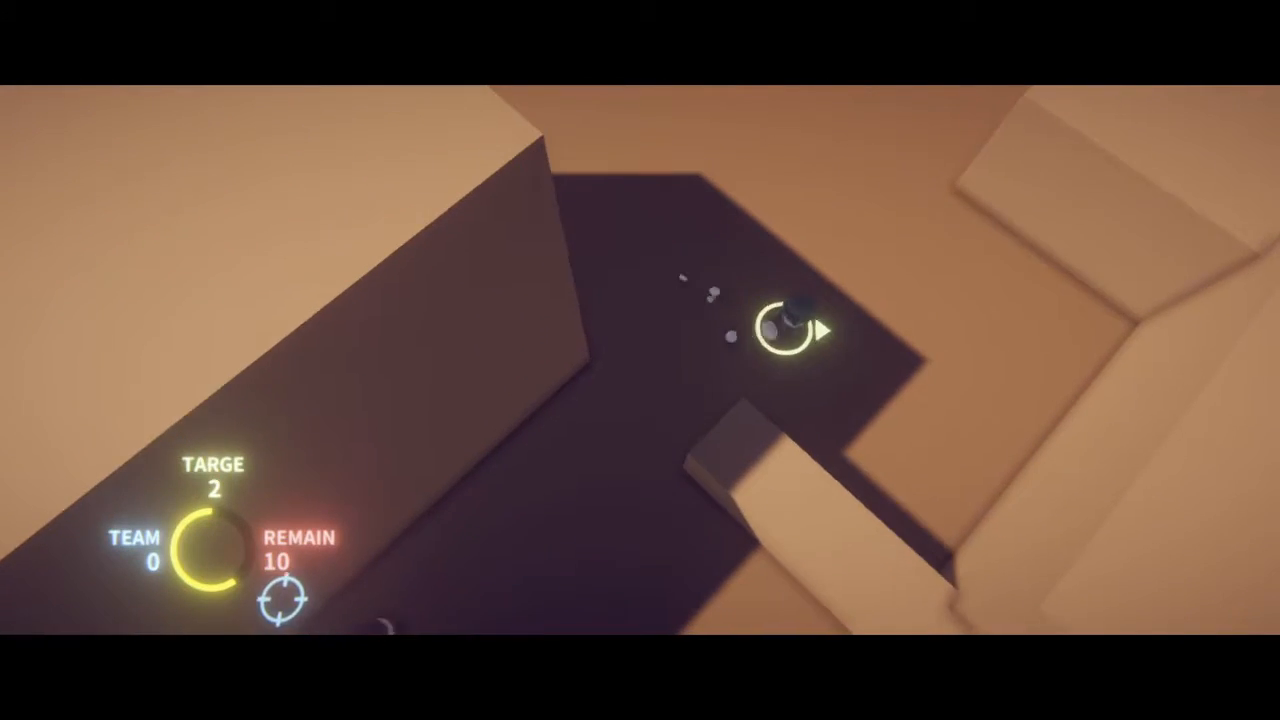
{"action": "key", "text": "d"}
{"action": "key", "text": "s"}
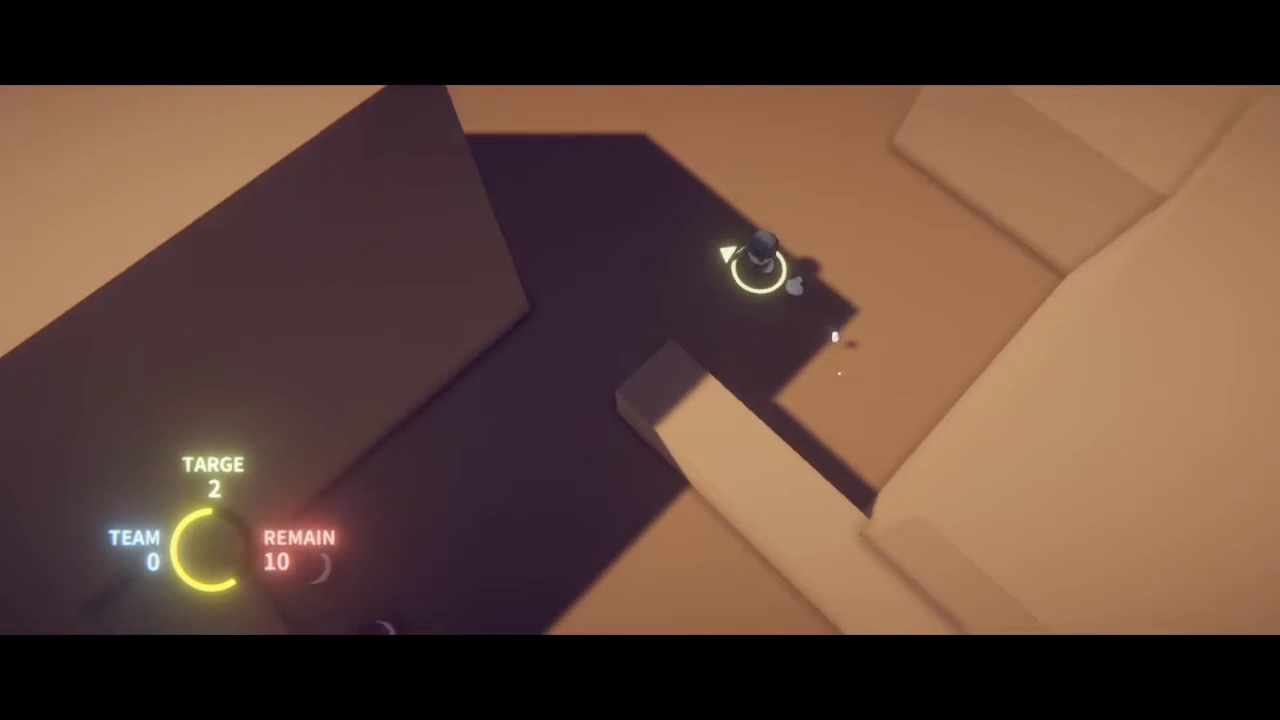
Shoot the enemy lurking below in the passage, reposition up-left, finish it off and move back up.
{"action": "key", "text": "a"}
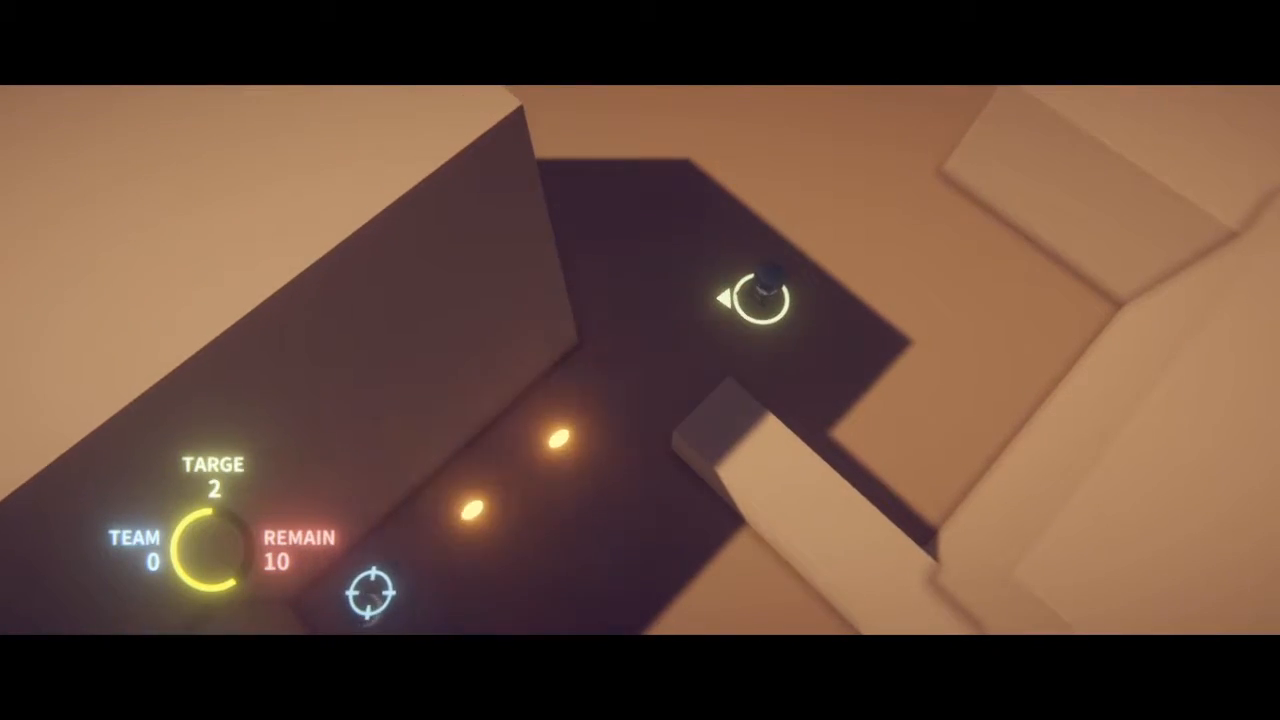
{"action": "left_click", "coordinate": [370, 592]}
{"action": "key", "text": "d"}
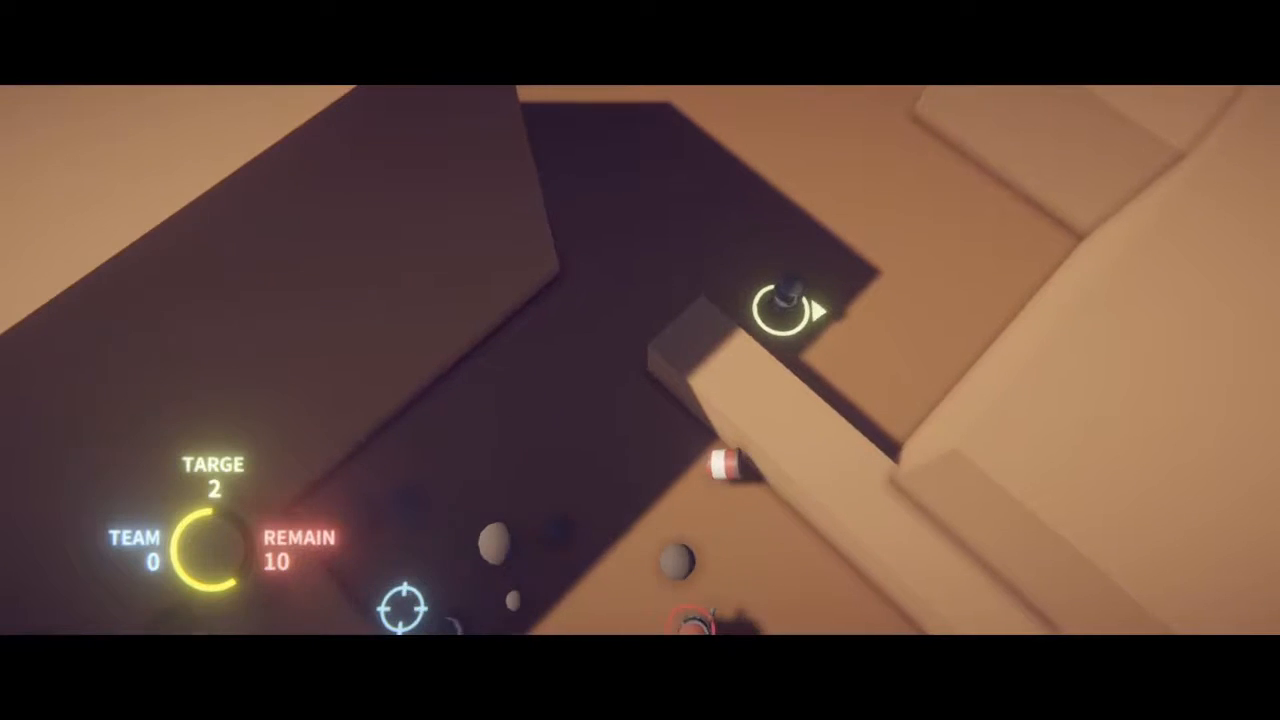
{"action": "key", "text": "w"}
{"action": "key", "text": "a"}
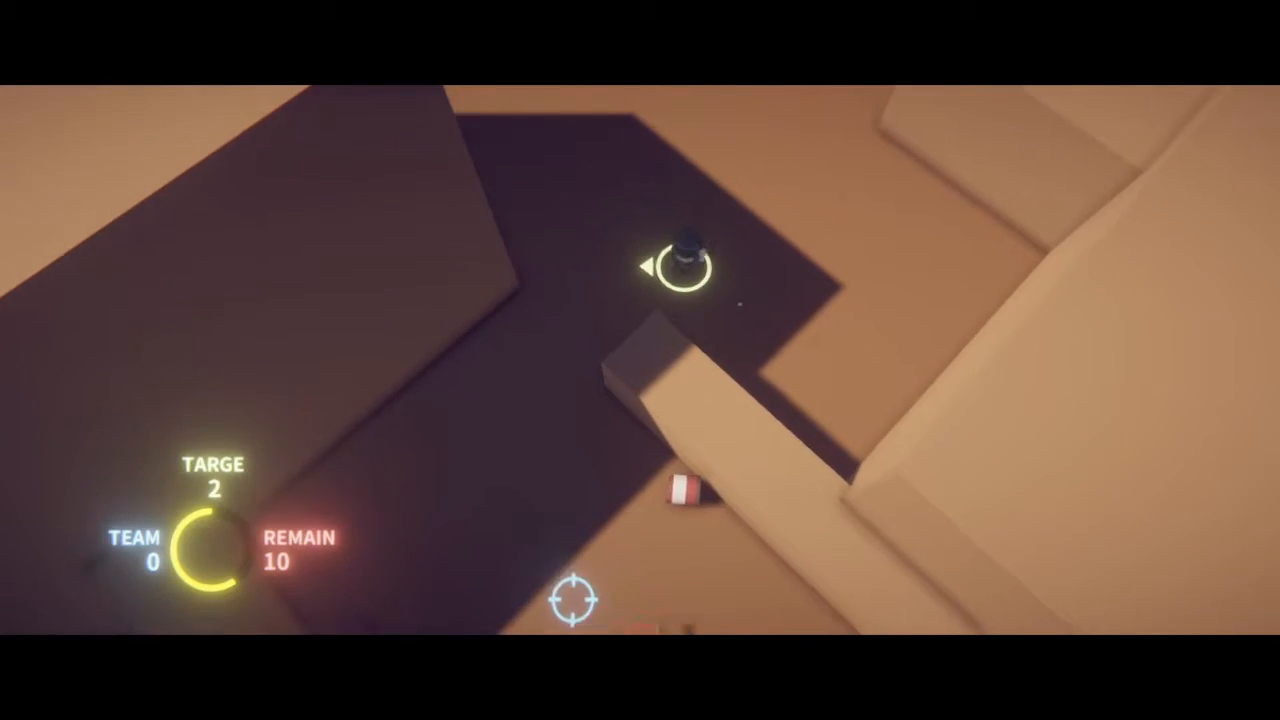
{"action": "left_click", "coordinate": [660, 592]}
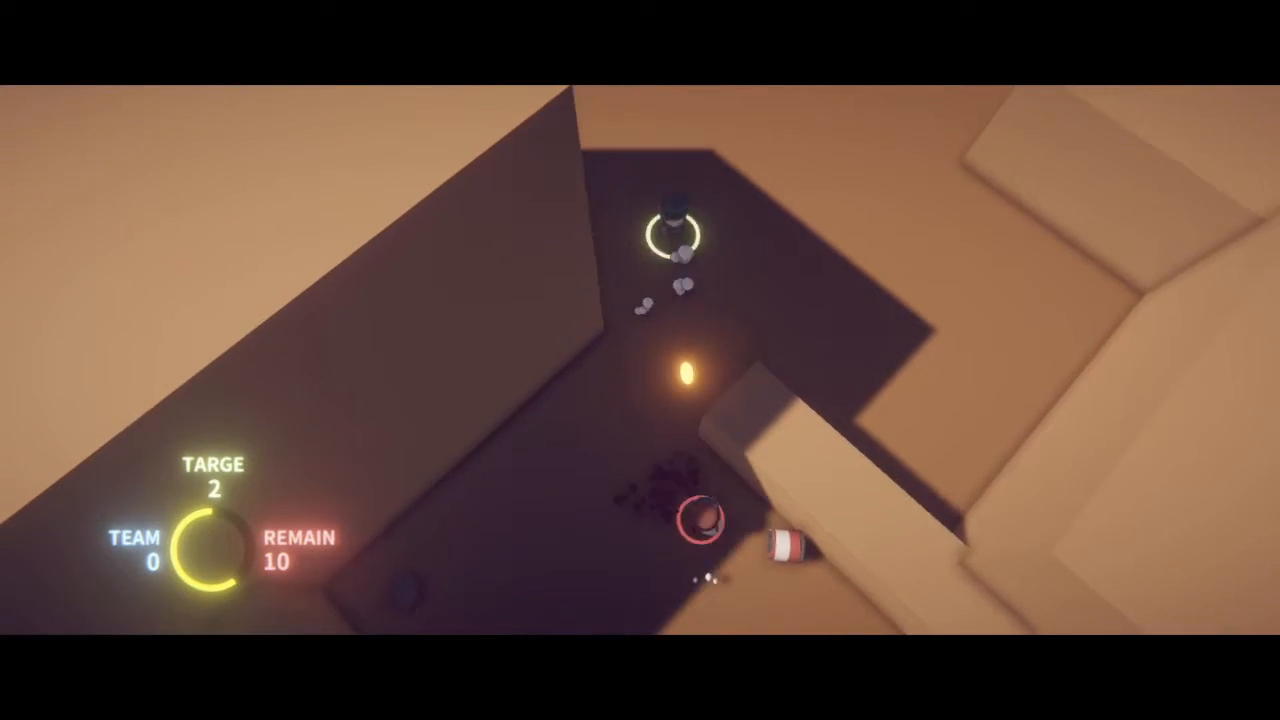
{"action": "key", "text": "w"}
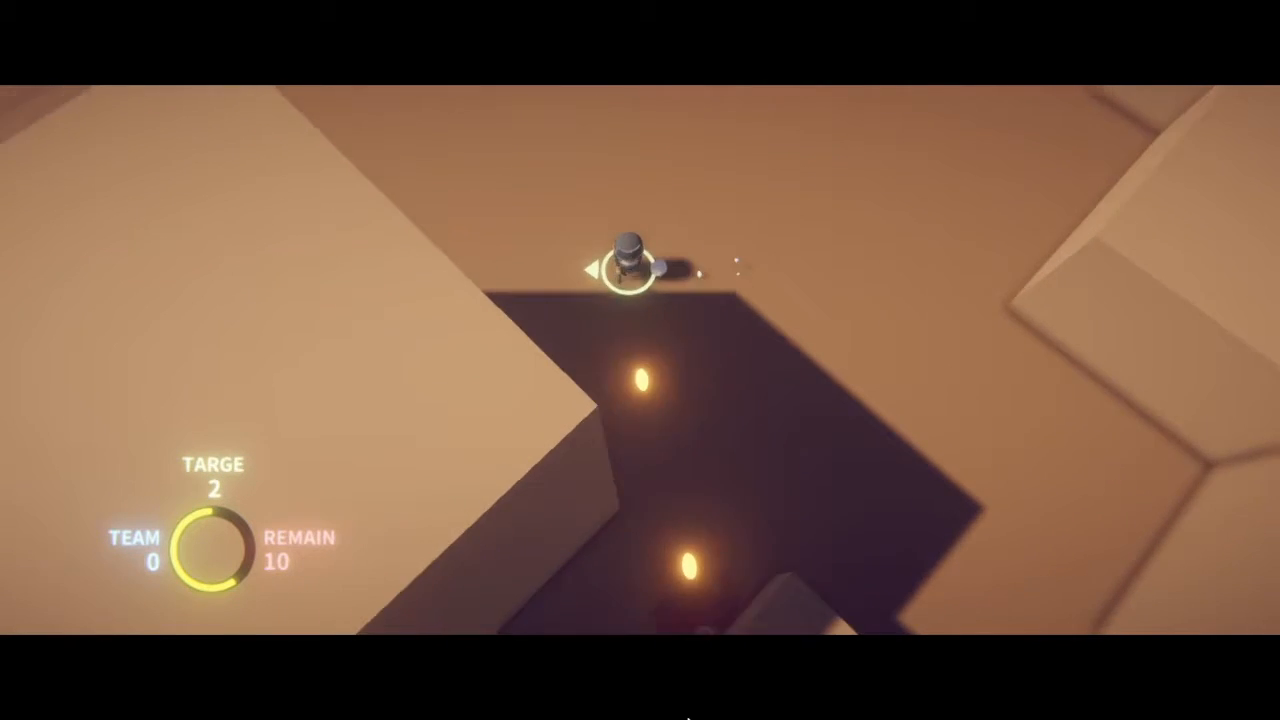
{"action": "key", "text": "s"}
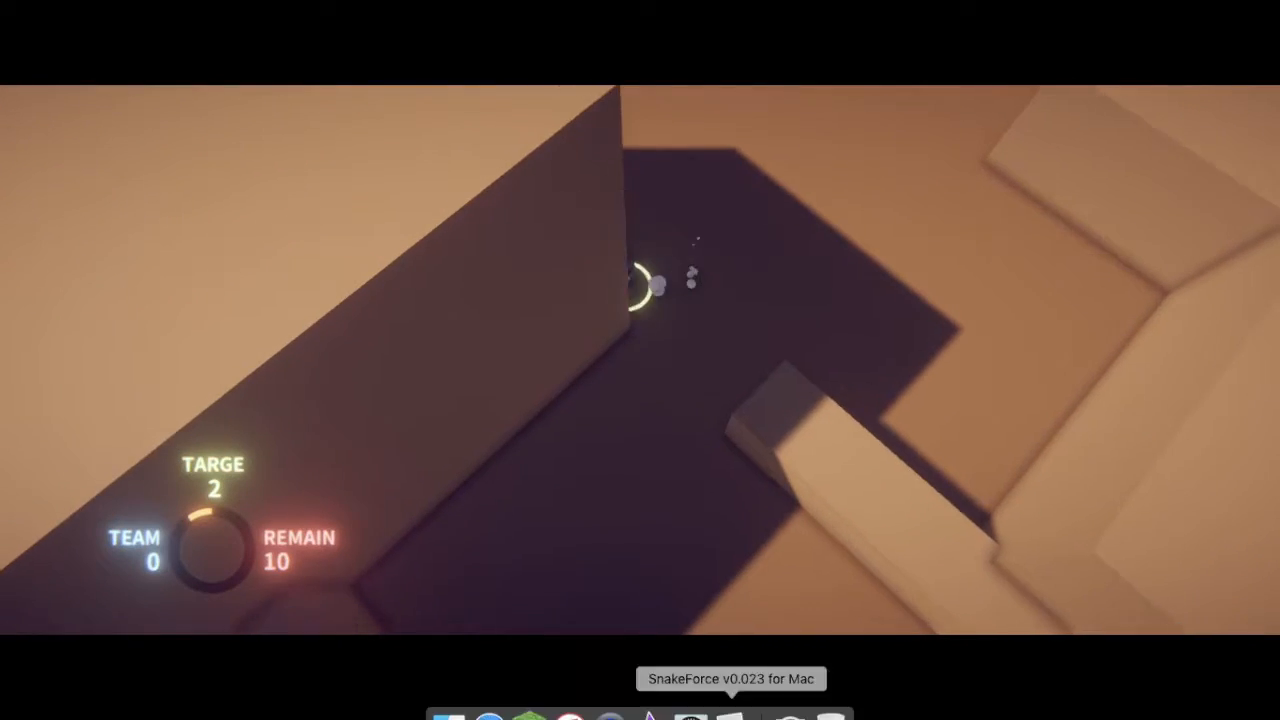
{"action": "key", "text": "a"}
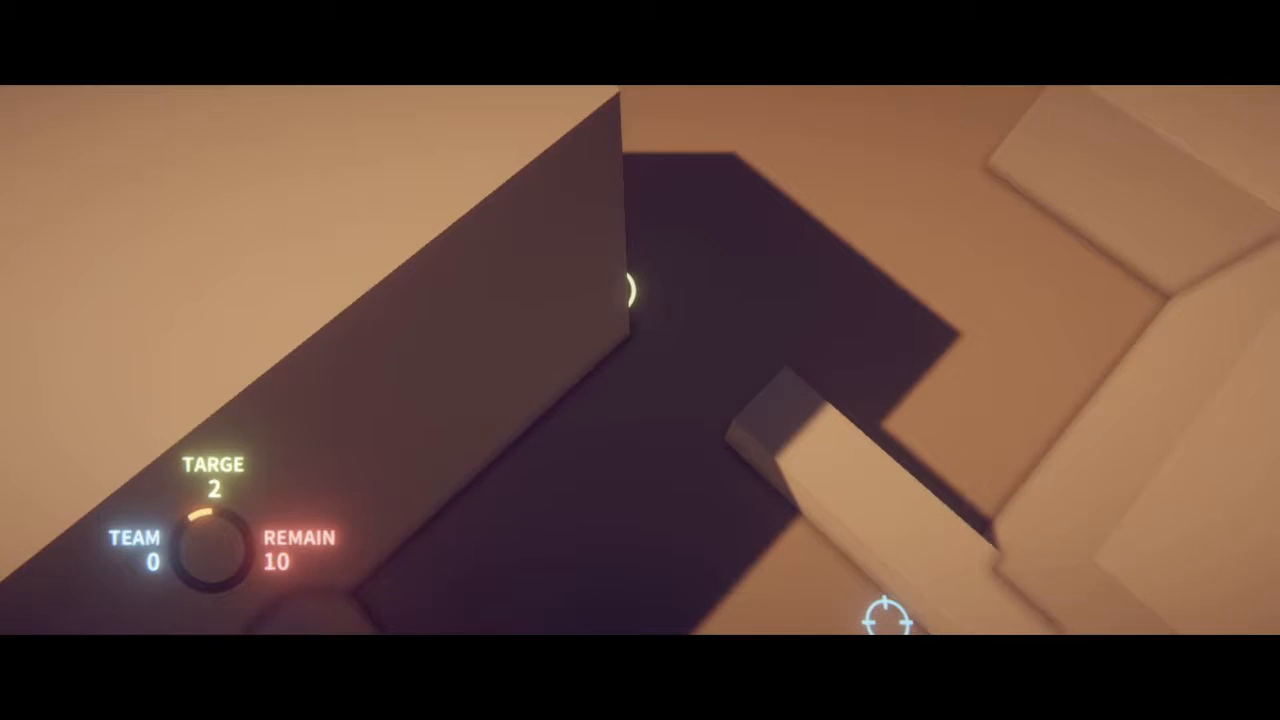
{"action": "key", "text": "a"}
{"action": "key", "text": "w"}
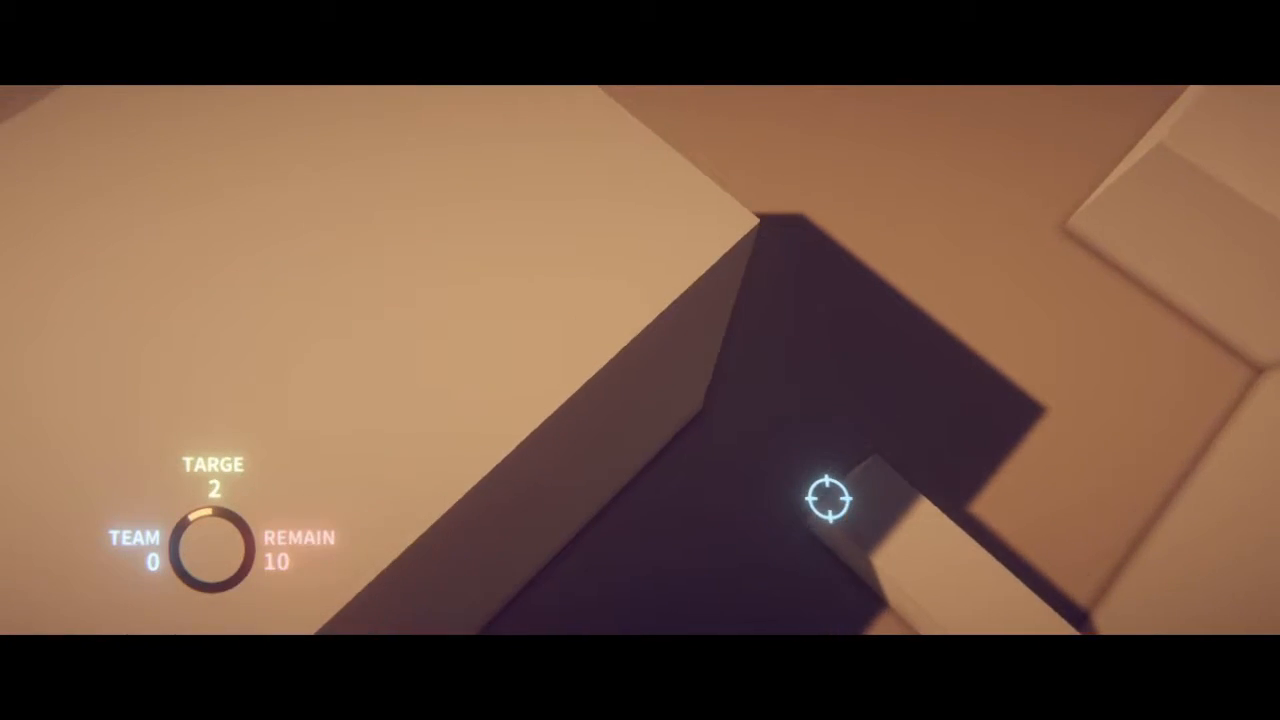
{"action": "key", "text": "a"}
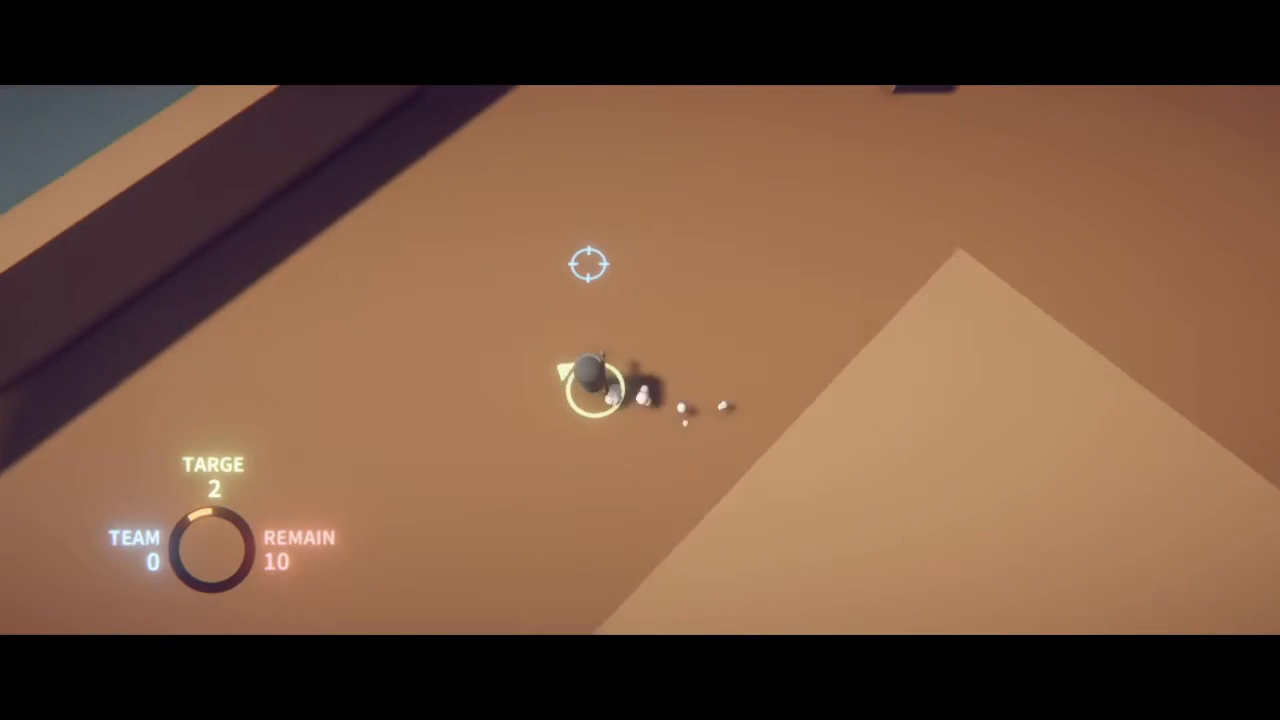
{"action": "key", "text": "a"}
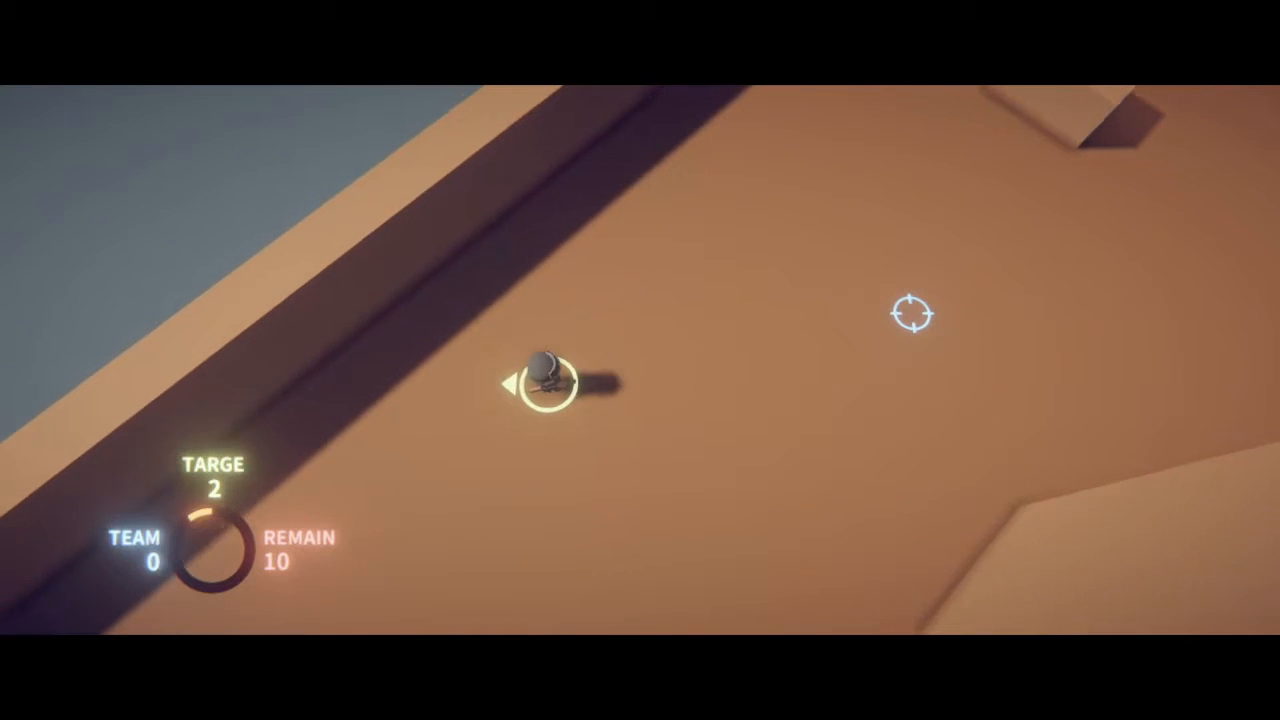
{"action": "key", "text": "d"}
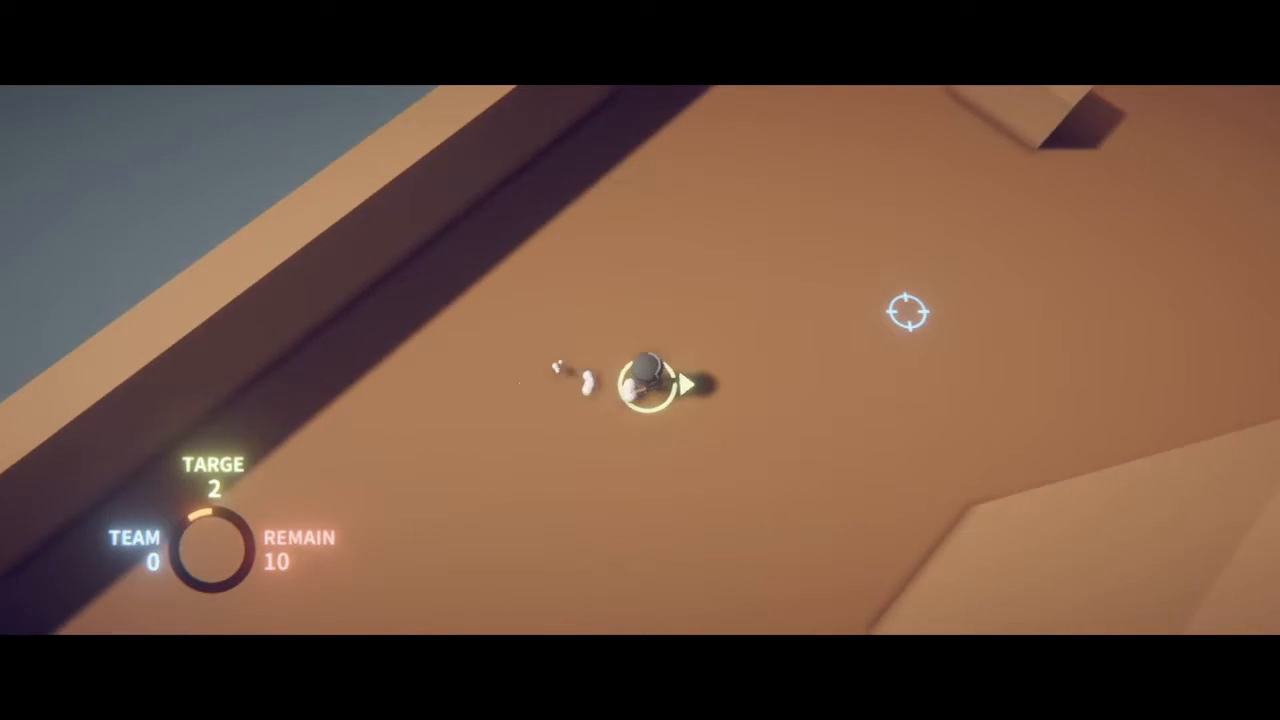
{"action": "key", "text": "s"}
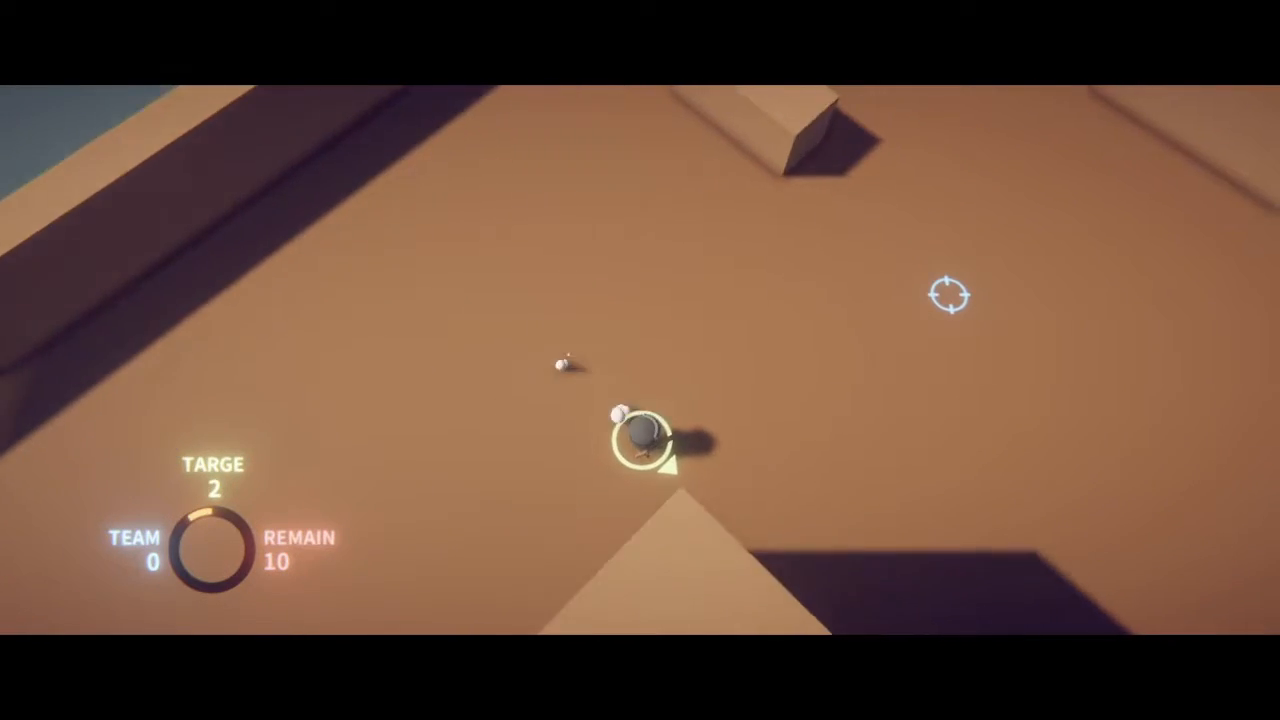
{"action": "key", "text": "s"}
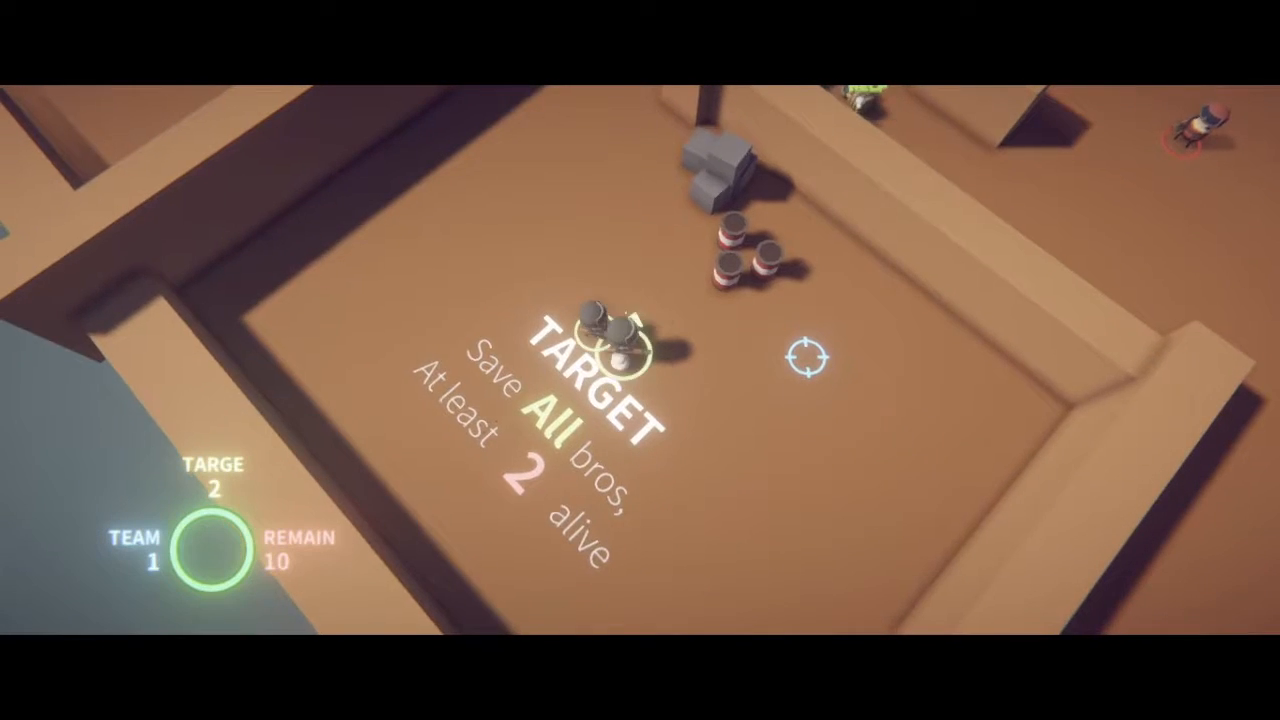
Advance the squad up-right, shoot the enemy ahead, then blow up the barrels in the next room.
{"action": "key", "text": "w"}
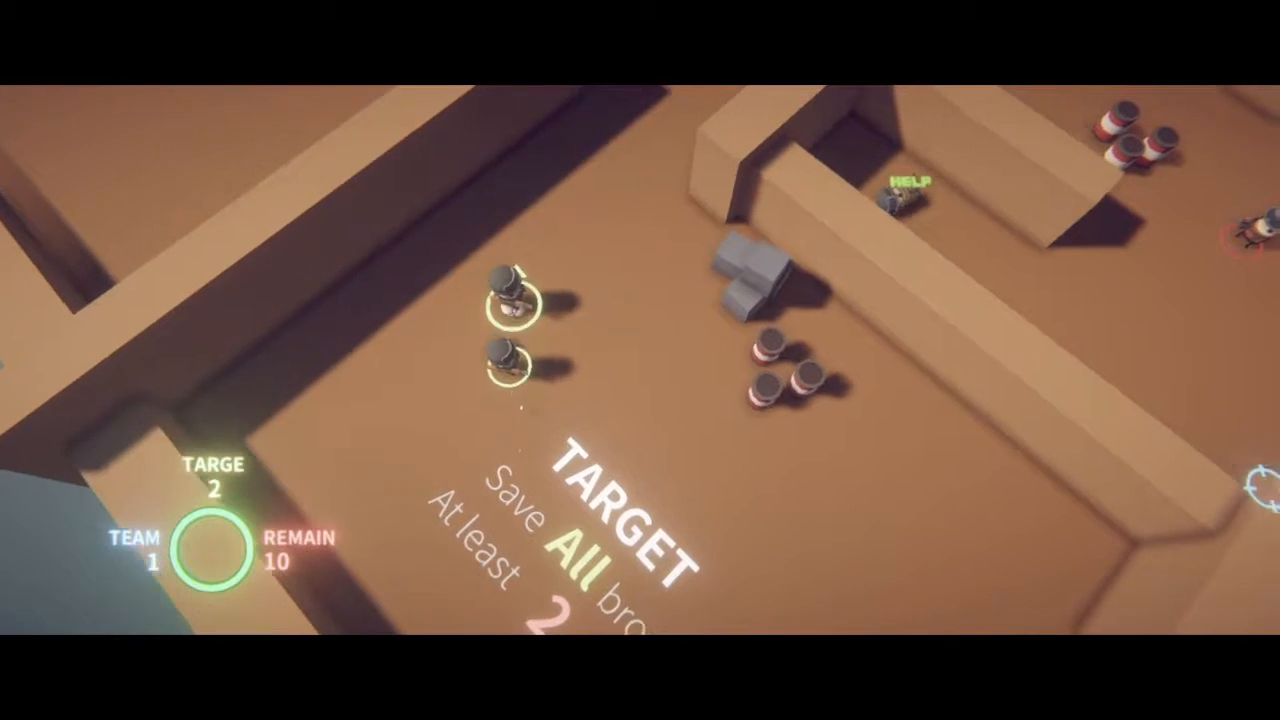
{"action": "key", "text": "d"}
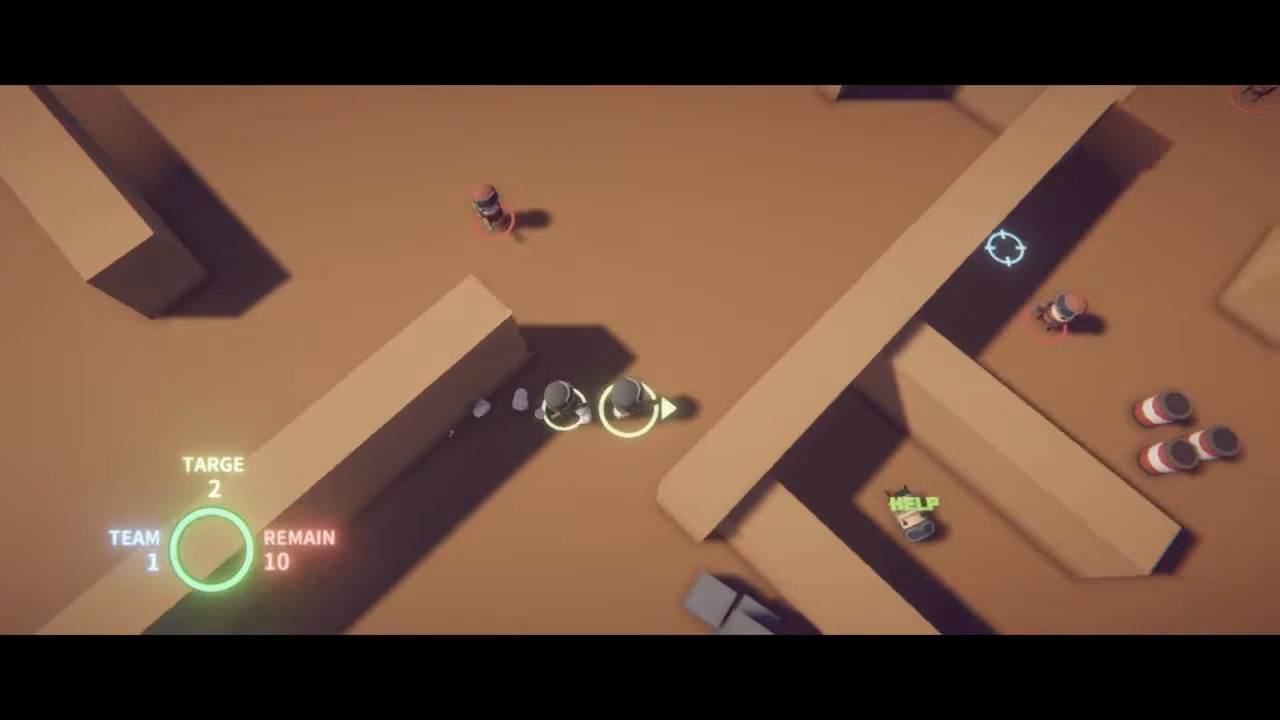
{"action": "key", "text": "w"}
{"action": "mouse_move", "coordinate": [995, 243]}
{"action": "left_mouse_down"}
{"action": "mouse_move", "coordinate": [468, 366]}
{"action": "mouse_move", "coordinate": [429, 186]}
{"action": "mouse_move", "coordinate": [311, 216]}
{"action": "mouse_move", "coordinate": [294, 171]}
{"action": "left_mouse_up"}
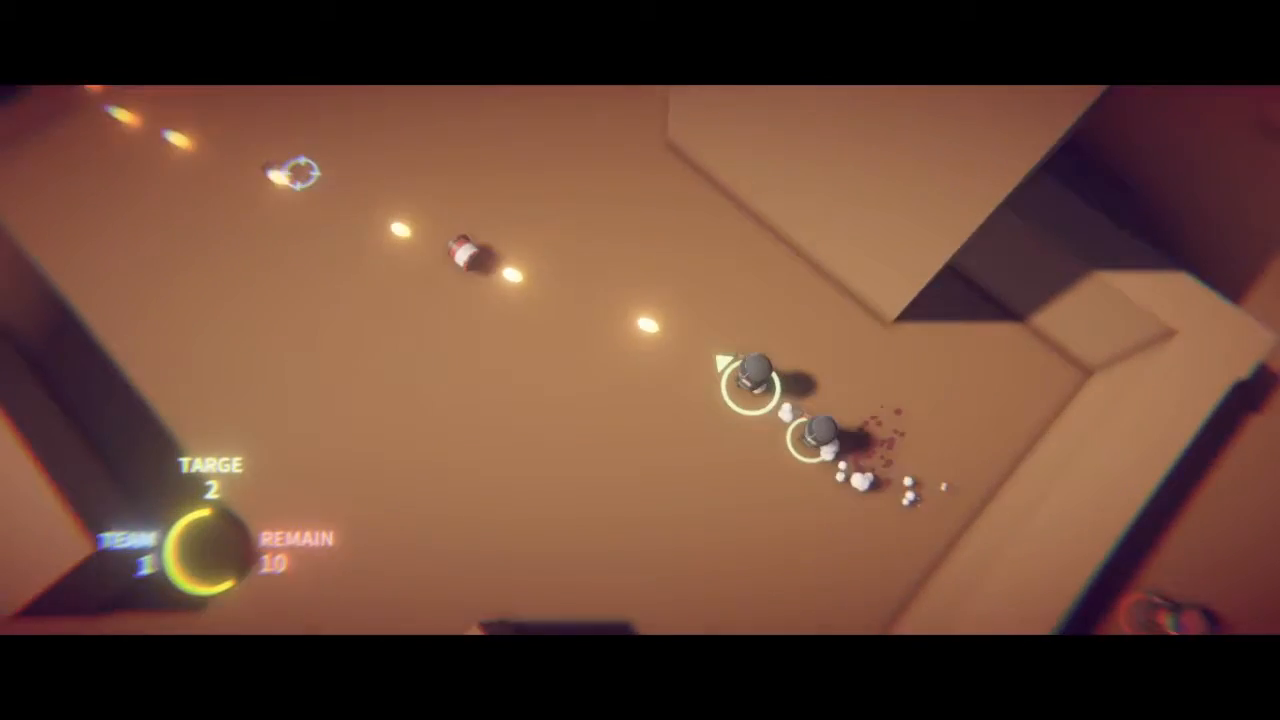
{"action": "key", "text": "a"}
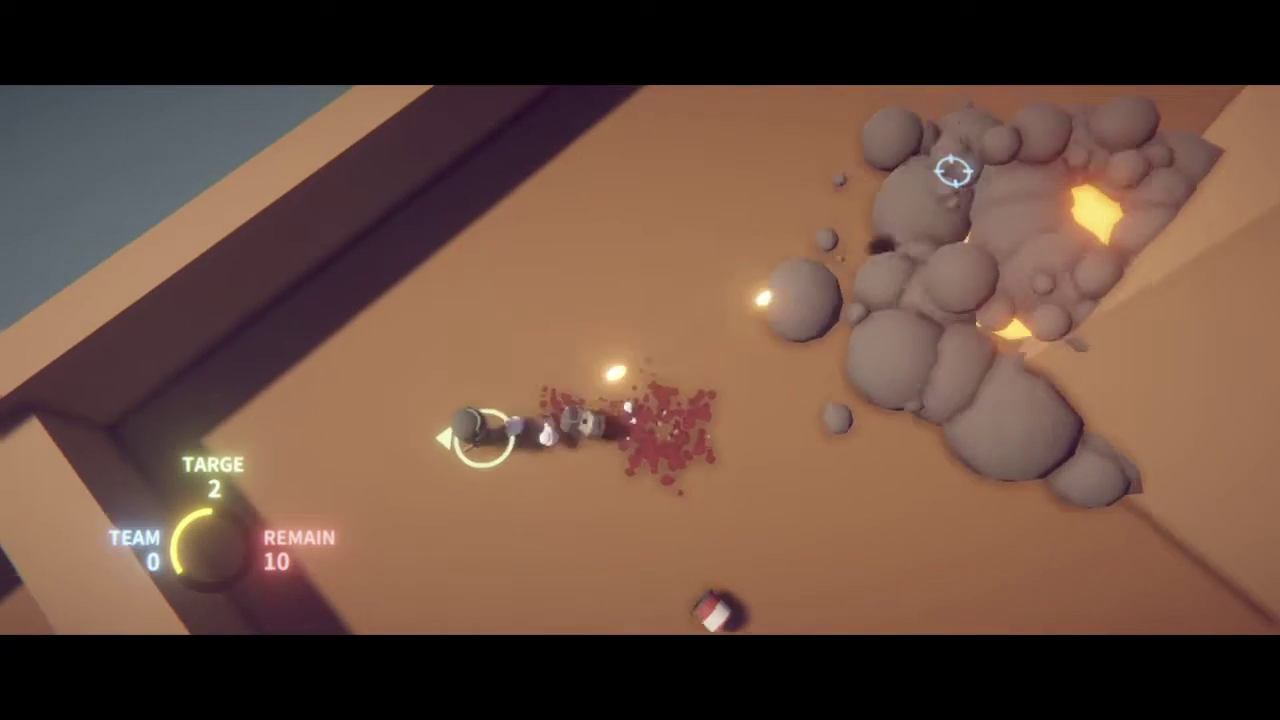
{"action": "left_click_drag", "start_coordinate": [778, 163], "coordinate": [944, 157]}
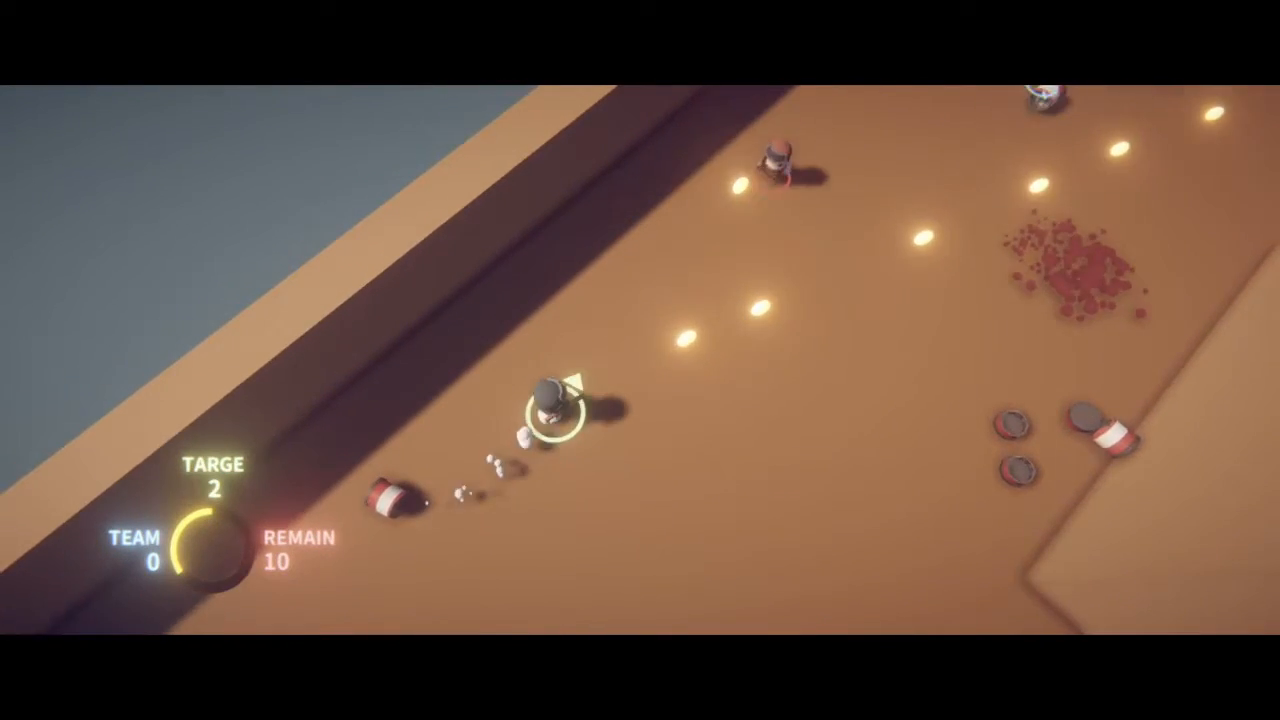
Push down the corridor firing at the enemies until the squad dies, then retry the level.
{"action": "key", "text": "s"}
{"action": "left_click_drag", "start_coordinate": [1045, 95], "coordinate": [815, 122]}
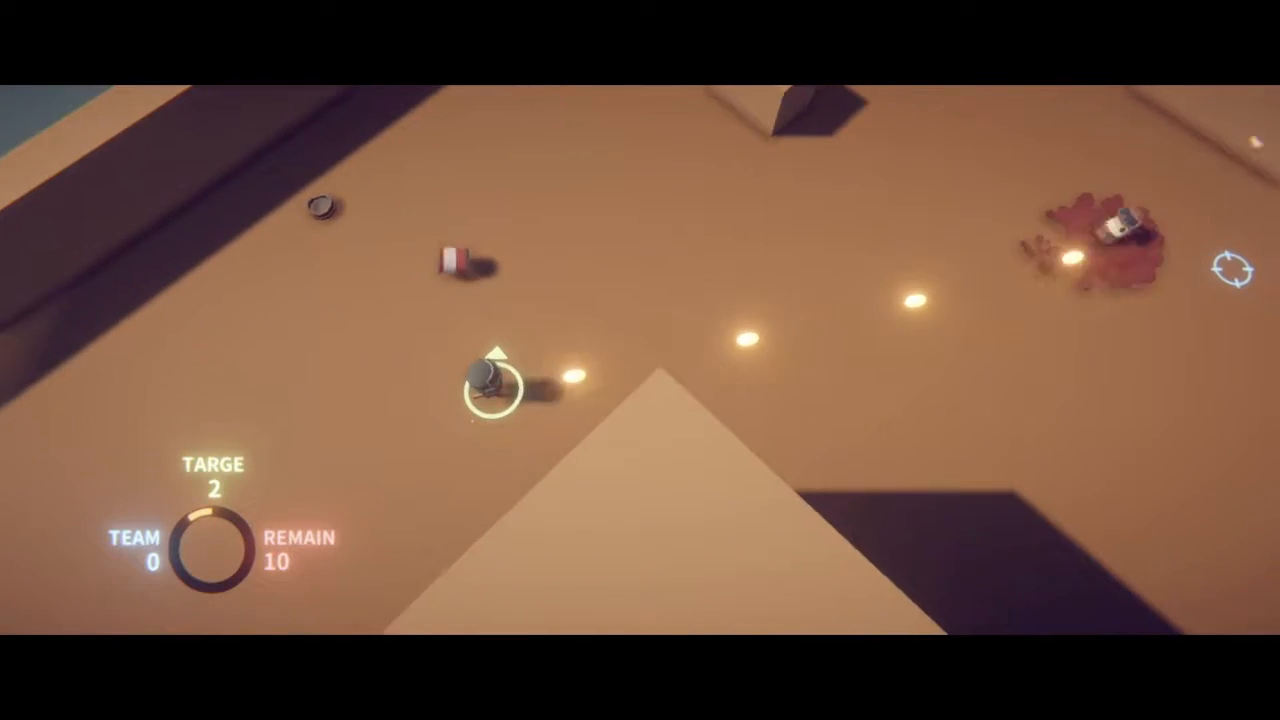
{"action": "left_click_drag", "start_coordinate": [1262, 424], "coordinate": [1077, 229]}
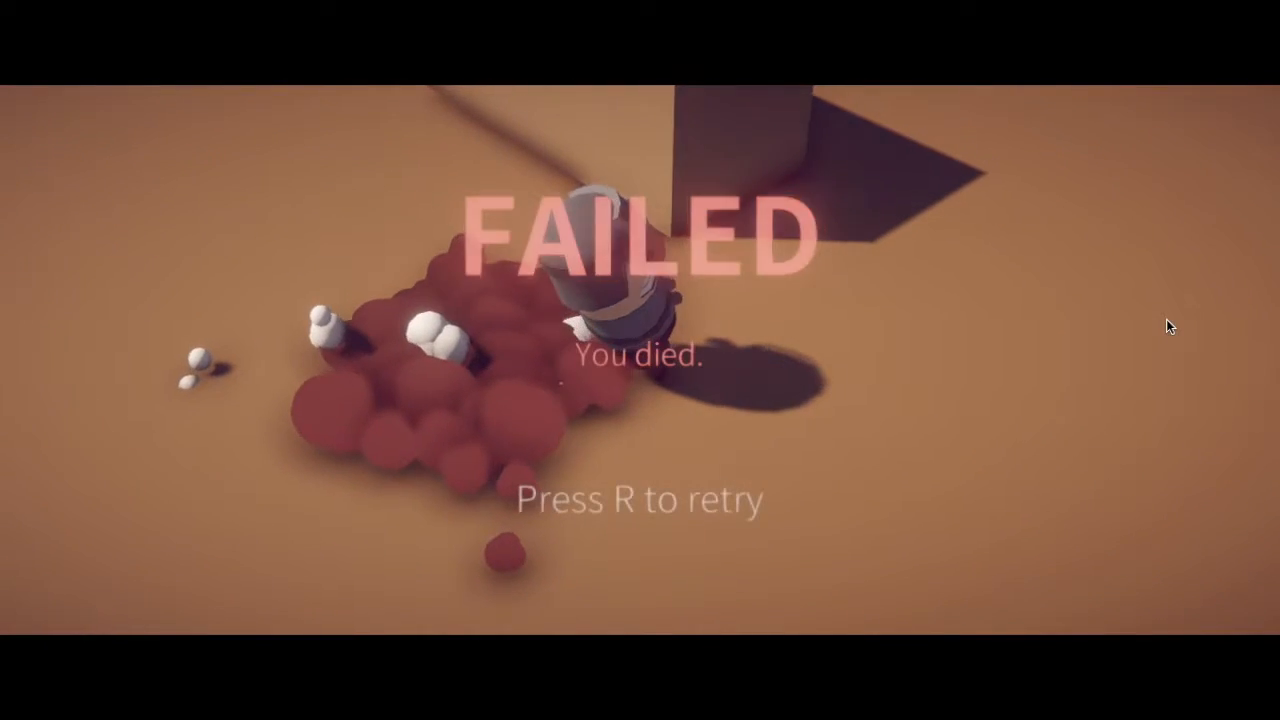
{"action": "key", "text": "r"}
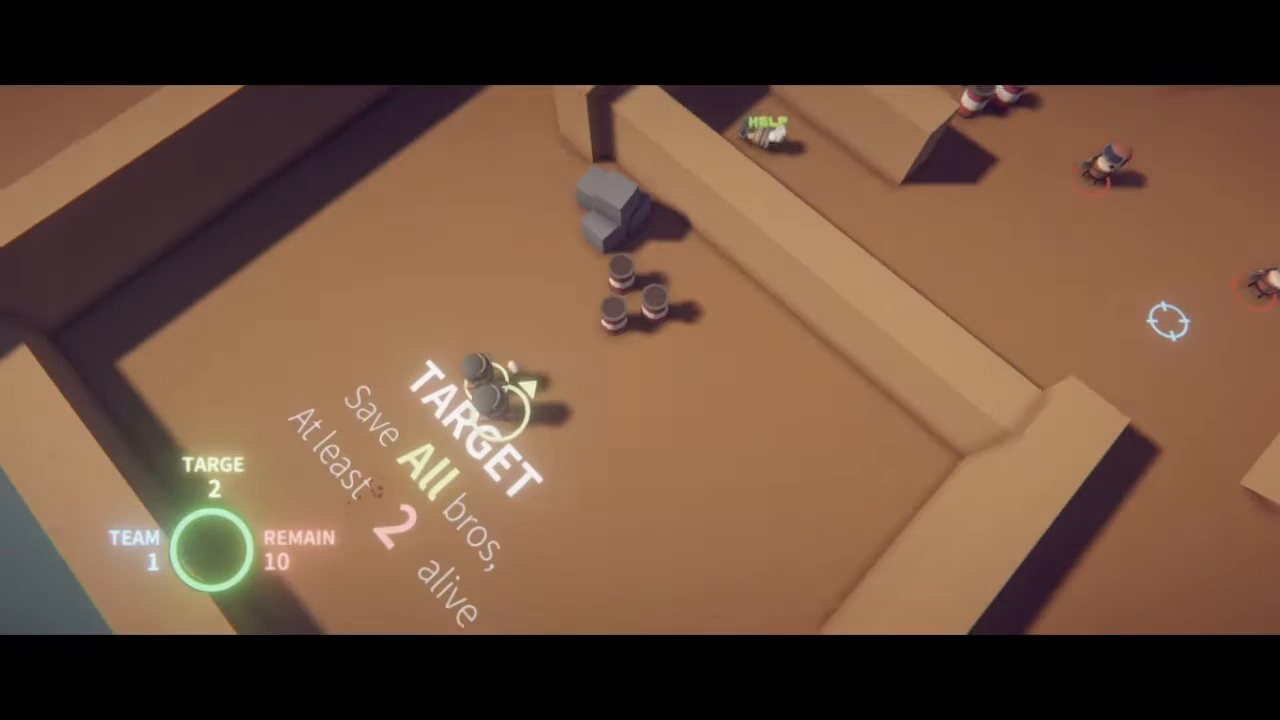
Walk the two bros right, down and back up toward the rocks and barrels, dying and restarting.
{"action": "key", "text": "d"}
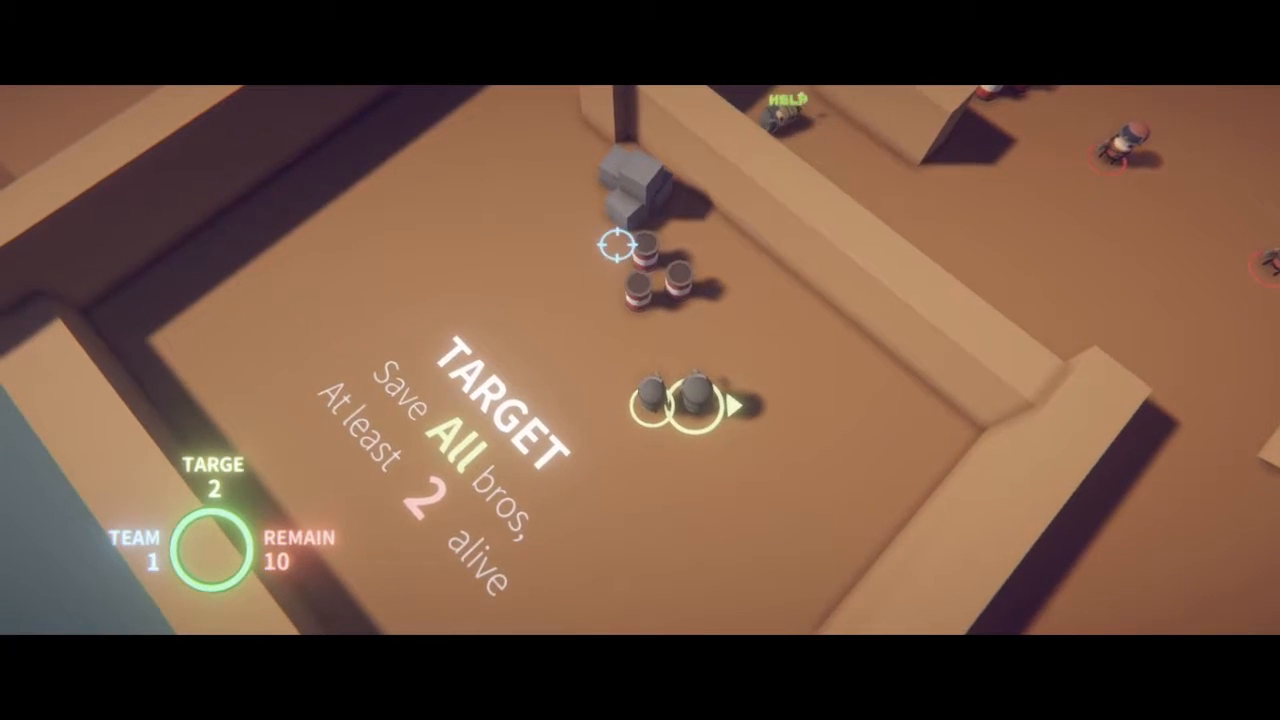
{"action": "key", "text": "s"}
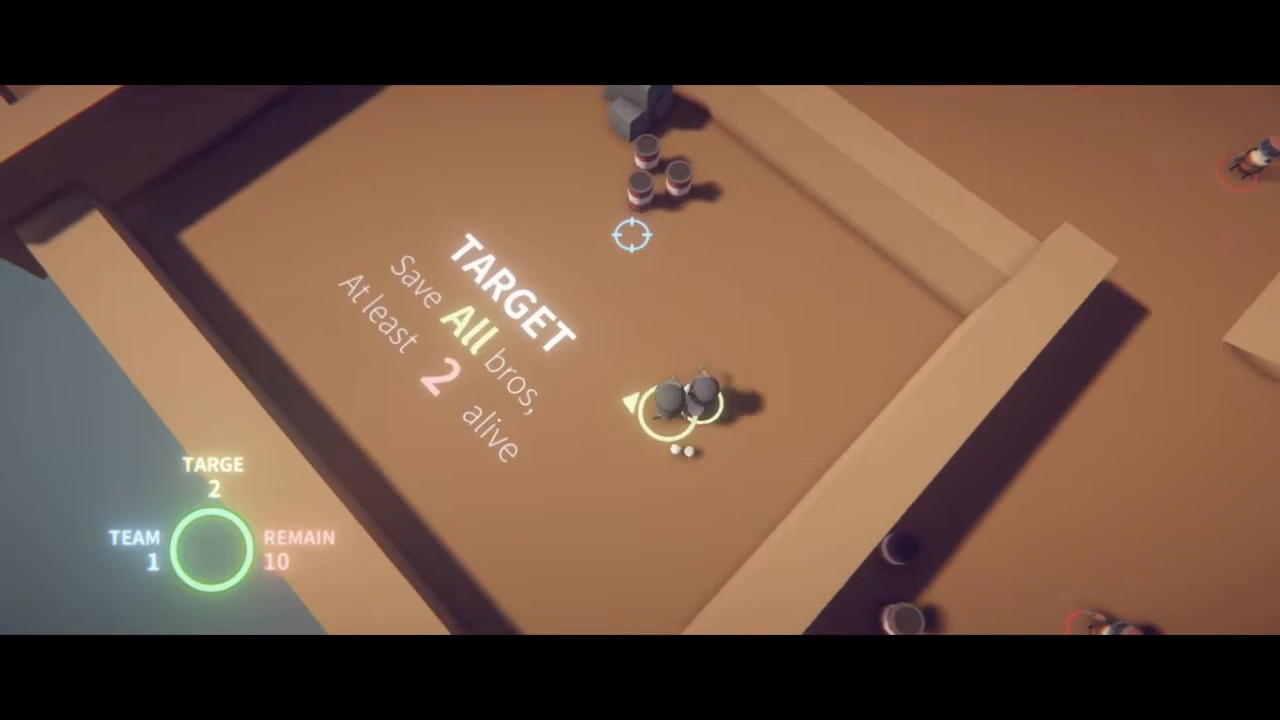
{"action": "key", "text": "w"}
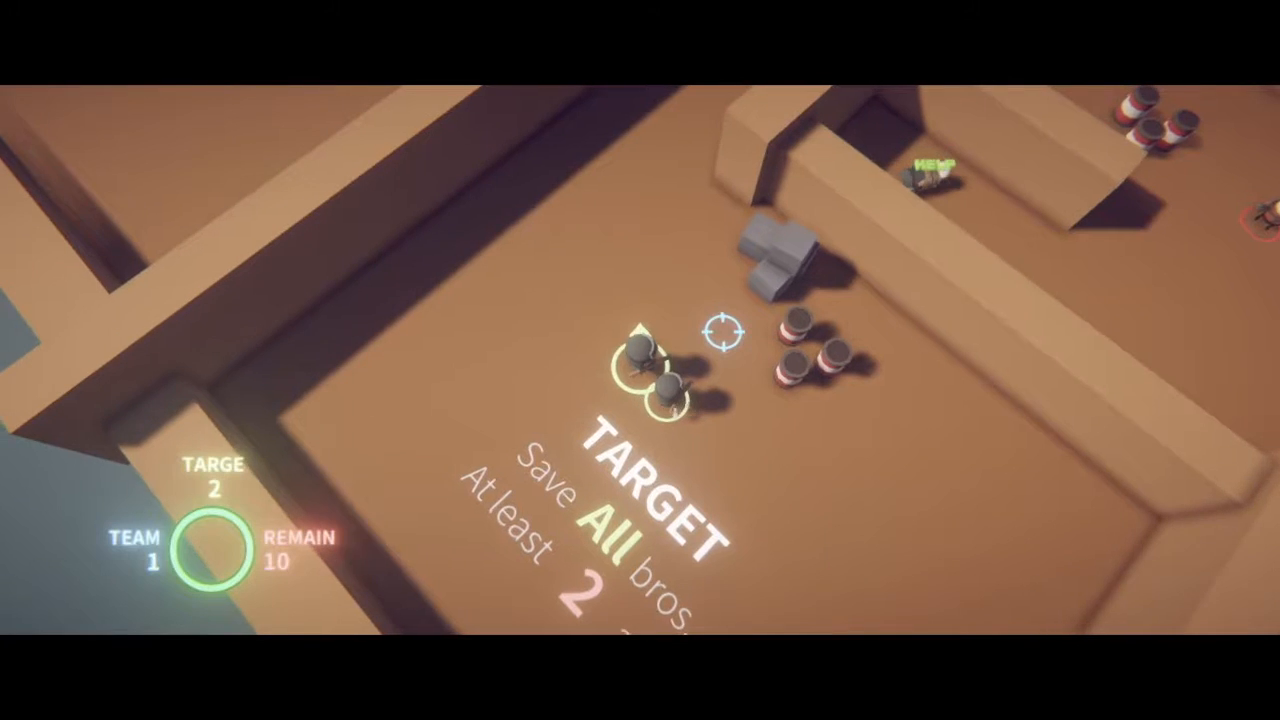
{"action": "key", "text": "w"}
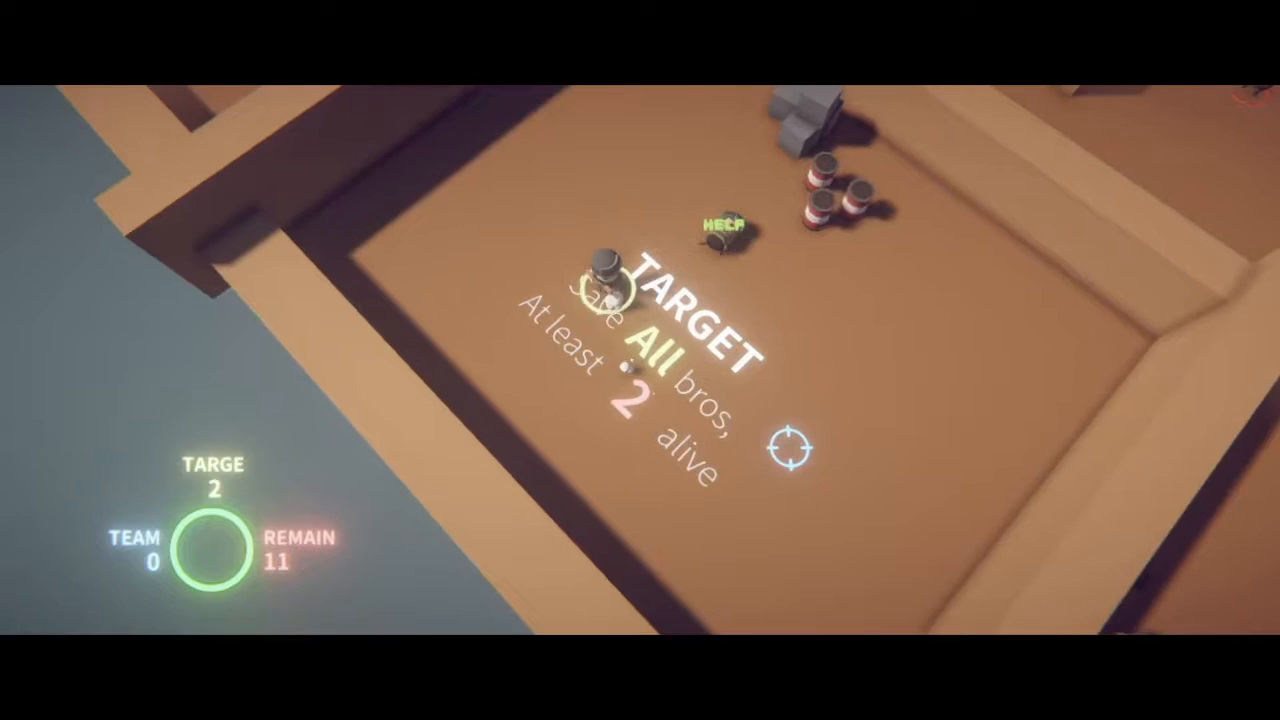
{"action": "key", "text": "w"}
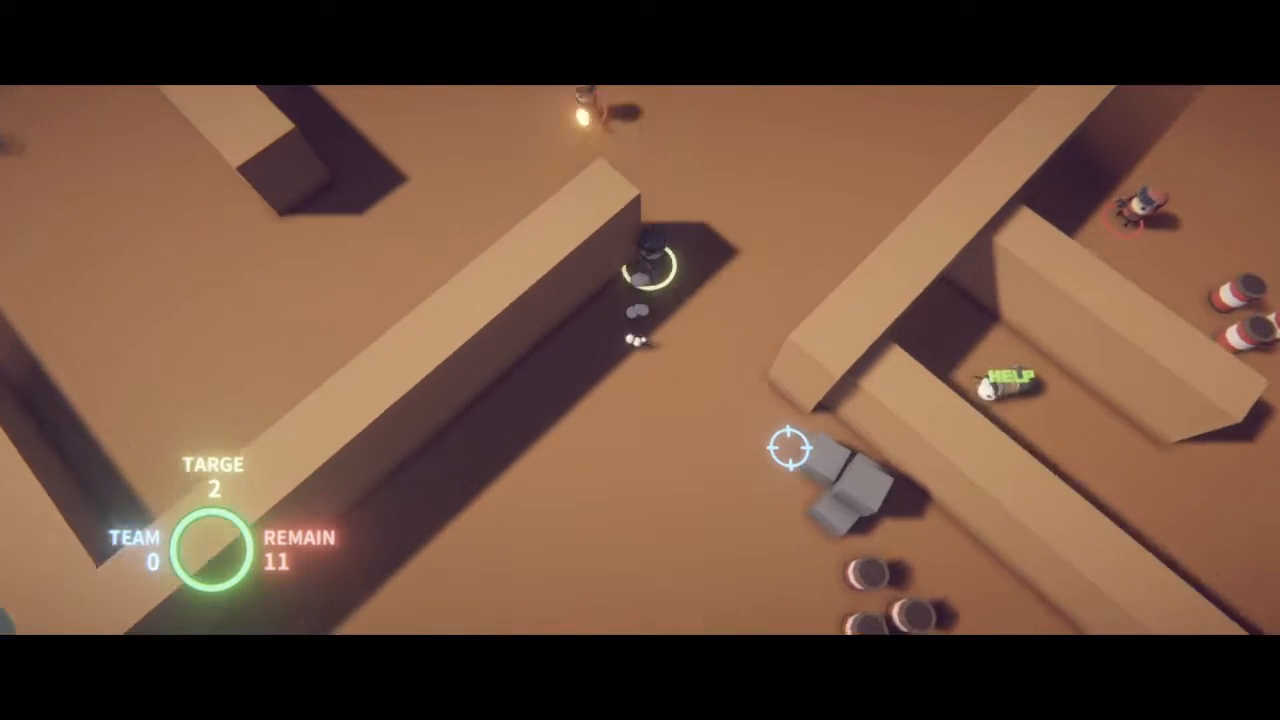
Fire at the enemies near the start while walking west along the walls into the next open area.
{"action": "left_click_drag", "start_coordinate": [789, 447], "coordinate": [520, 306]}
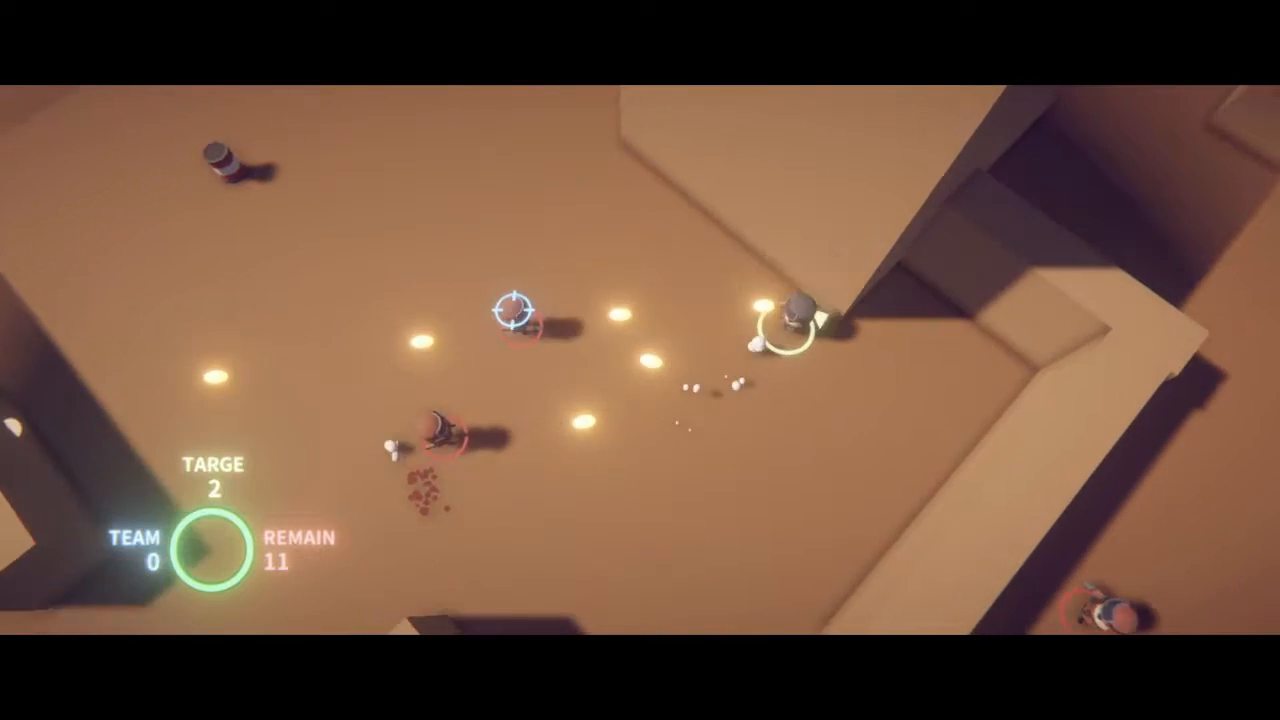
{"action": "key", "text": "d"}
{"action": "mouse_move", "coordinate": [513, 311]}
{"action": "left_mouse_down"}
{"action": "mouse_move", "coordinate": [351, 301]}
{"action": "mouse_move", "coordinate": [358, 227]}
{"action": "left_mouse_up"}
{"action": "key", "text": "a"}
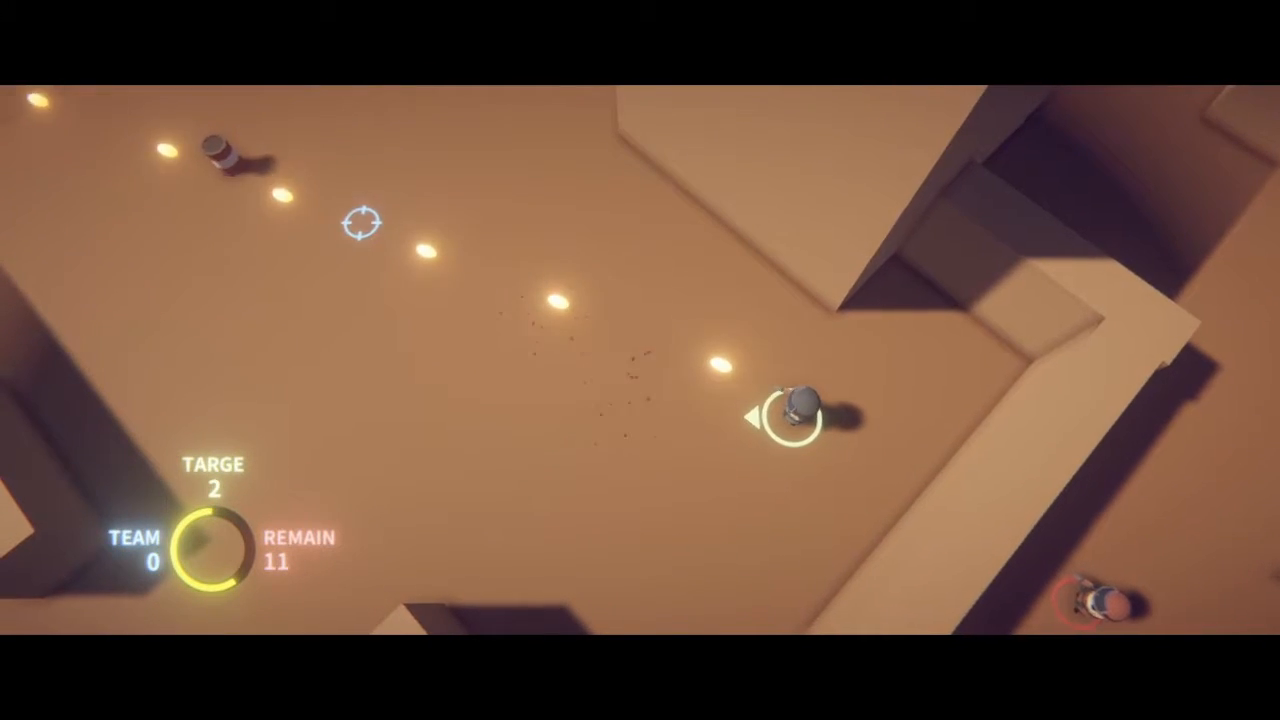
{"action": "key", "text": "a"}
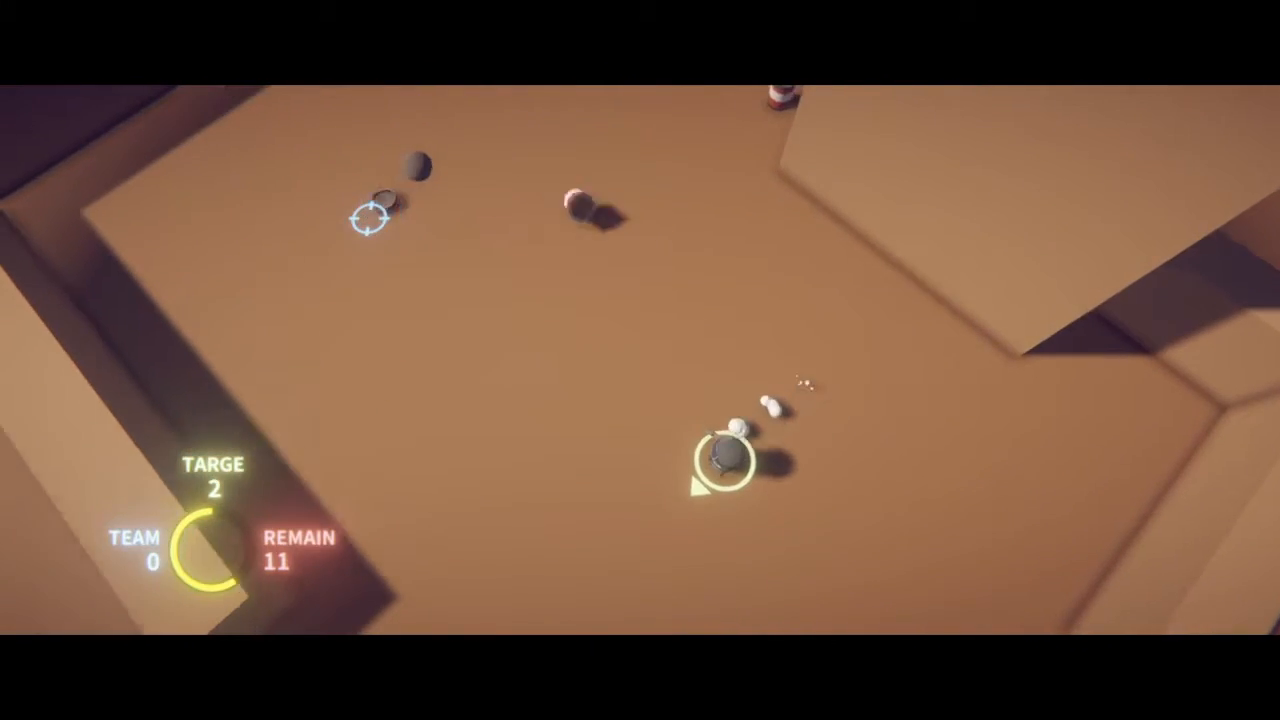
{"action": "key", "text": "a"}
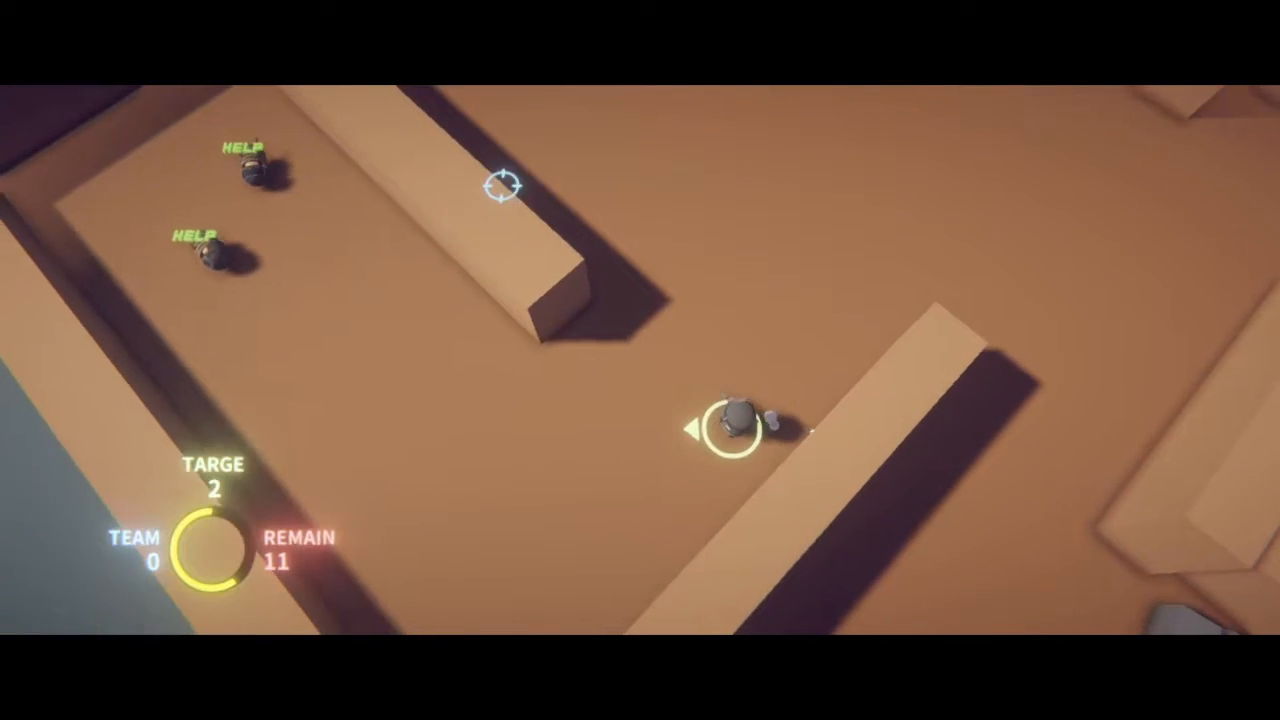
{"action": "key", "text": "d"}
{"action": "key", "text": "w"}
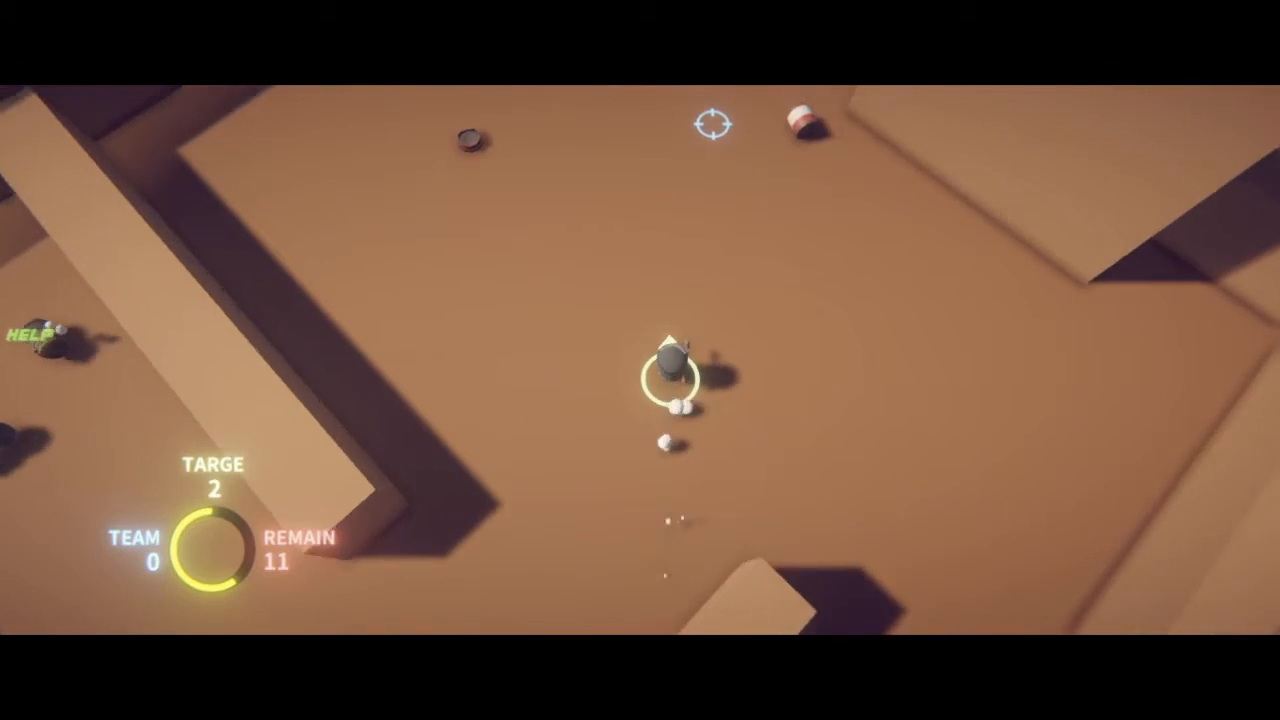
Blow up the red barrel, move through the debris and shoot down the red enemy at the top.
{"action": "left_click", "coordinate": [865, 115]}
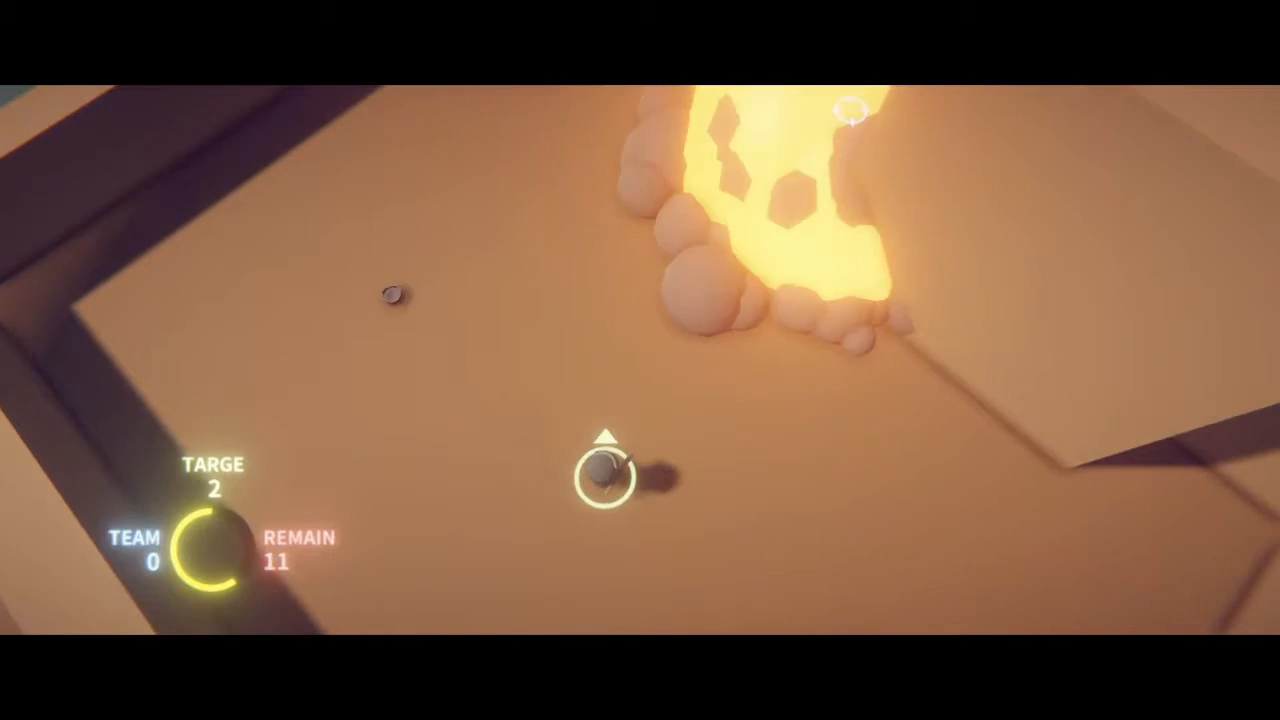
{"action": "key", "text": "w"}
{"action": "key", "text": "a"}
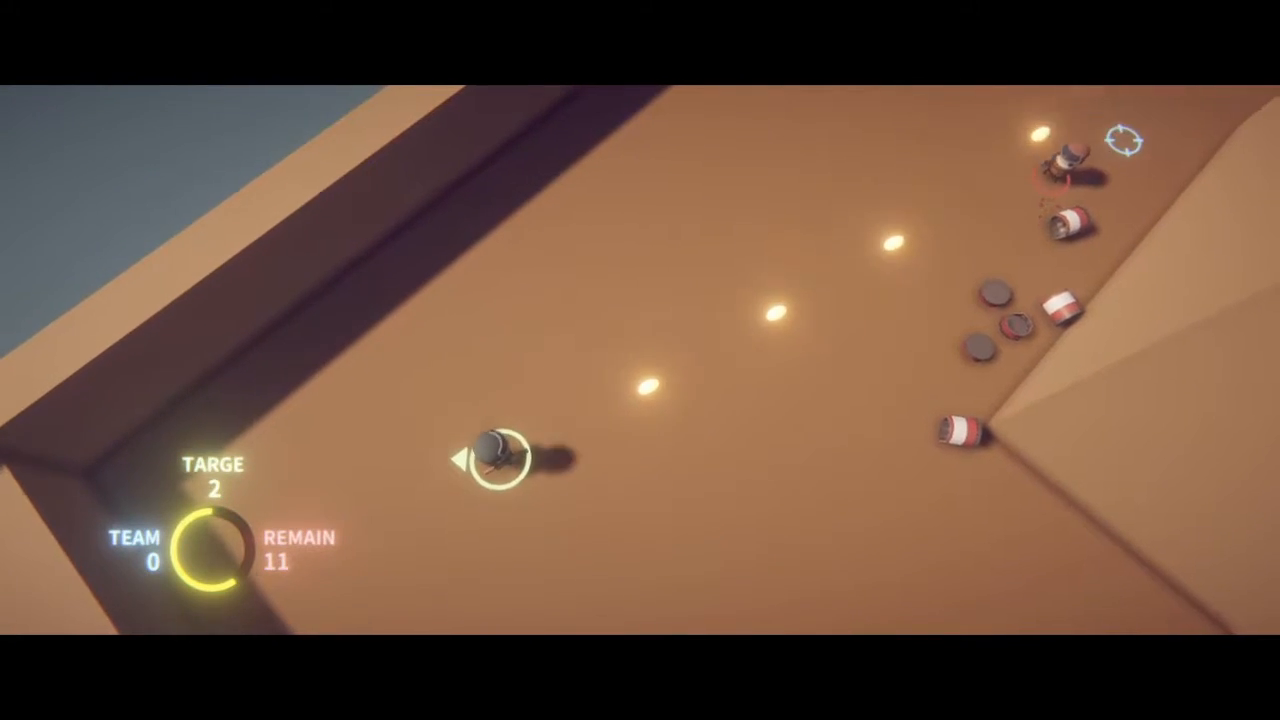
{"action": "key", "text": "d"}
{"action": "key", "text": "w"}
{"action": "left_click", "coordinate": [574, 151]}
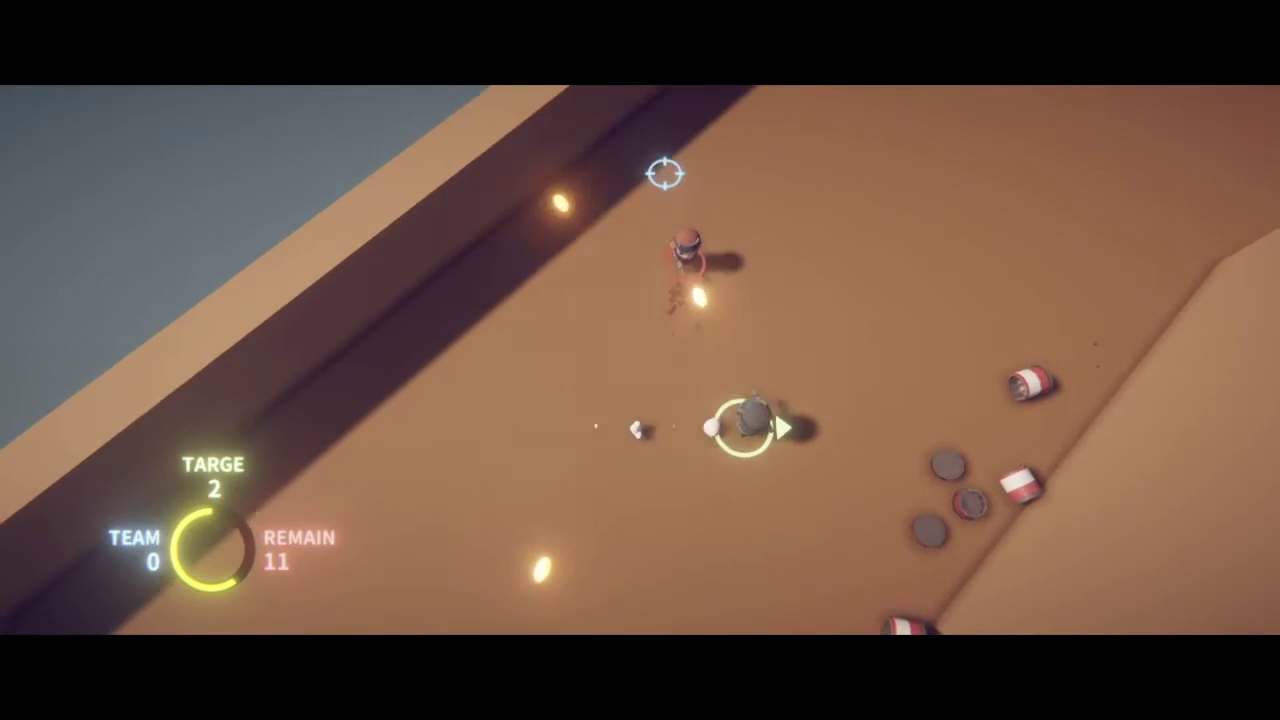
{"action": "key", "text": "d"}
{"action": "left_click", "coordinate": [665, 172]}
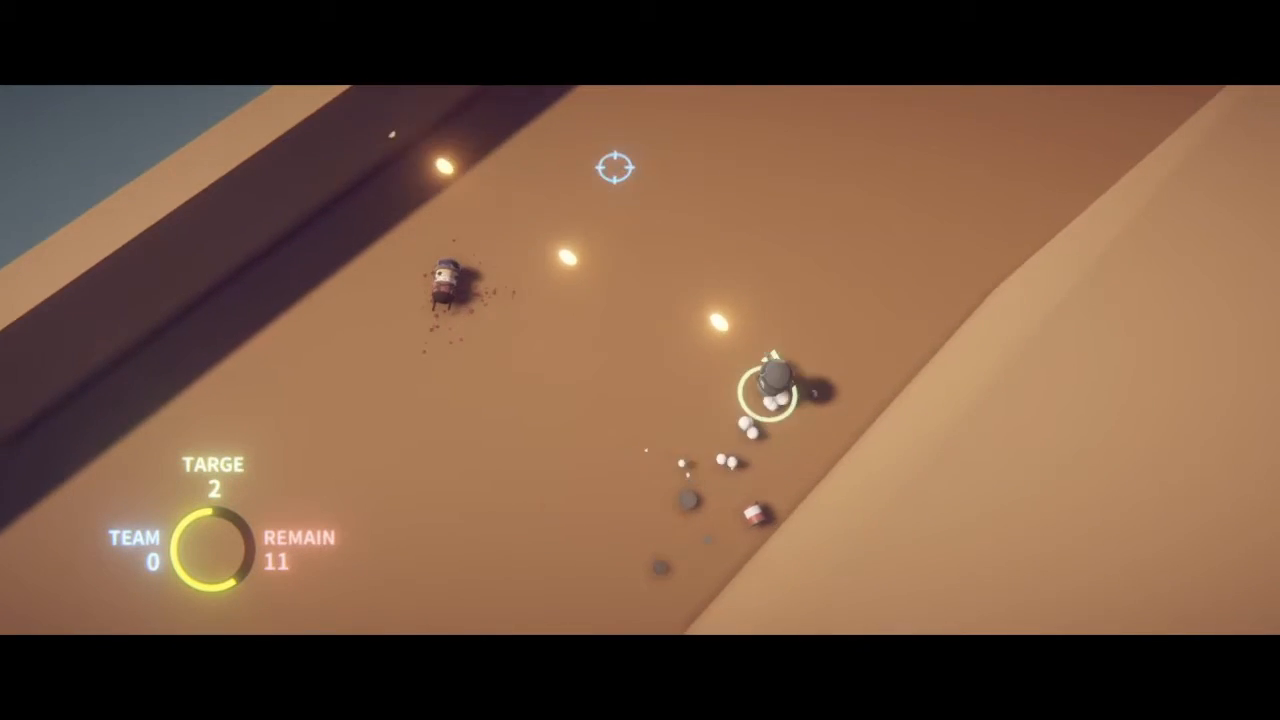
Move along the long wall firing lower-left and upper-right to kill more enemies, then head toward the pyramid.
{"action": "key", "text": "w"}
{"action": "left_click", "coordinate": [1077, 229]}
{"action": "left_click", "coordinate": [177, 454]}
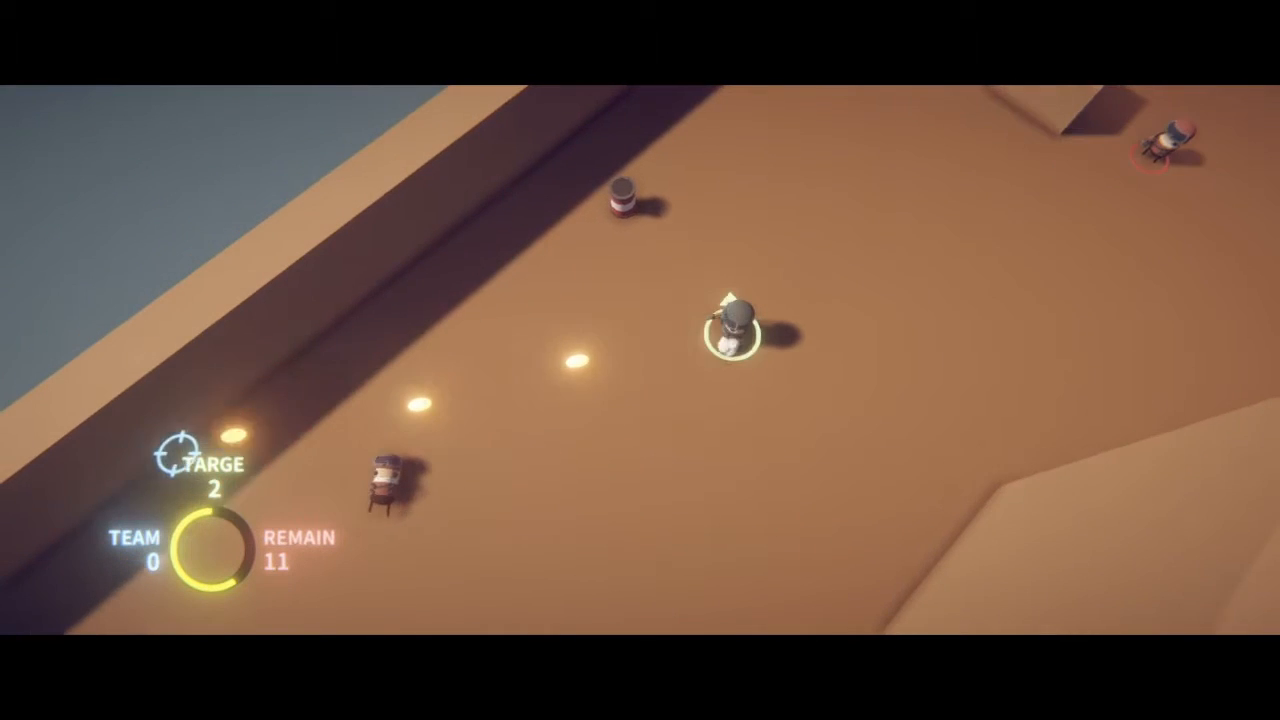
{"action": "left_click", "coordinate": [1069, 251]}
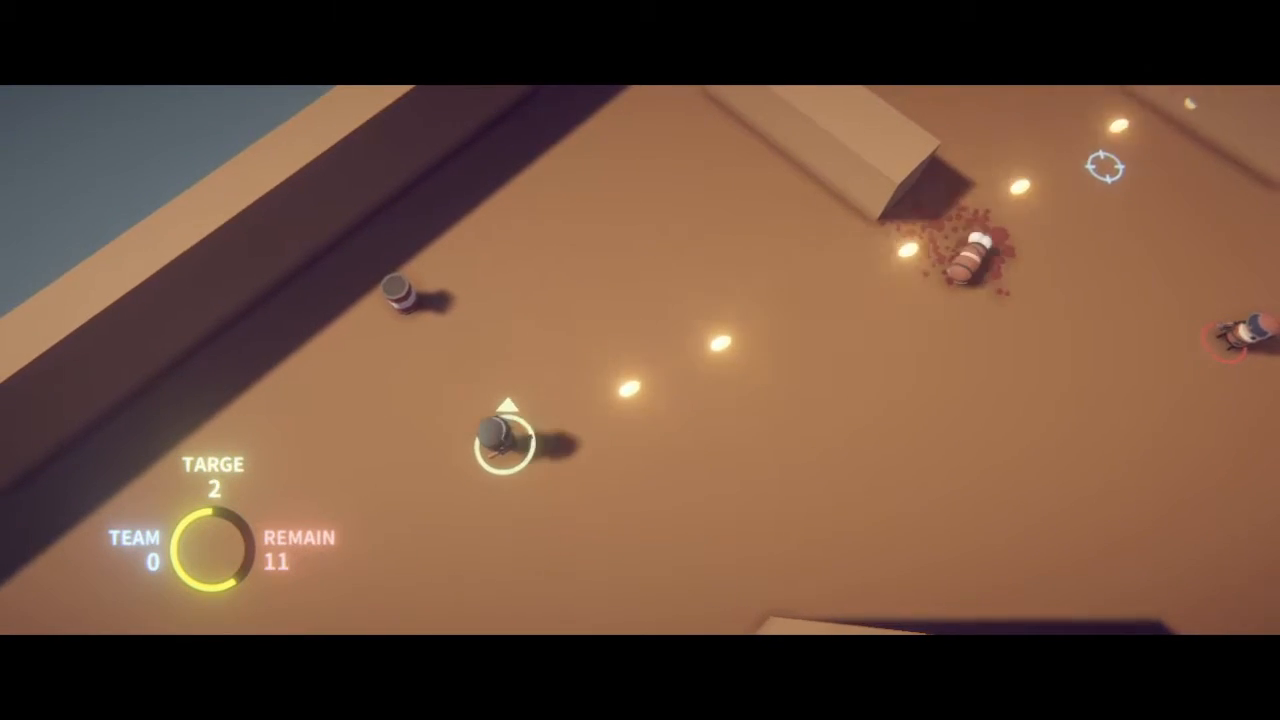
{"action": "key", "text": "d"}
{"action": "left_click", "coordinate": [1150, 190]}
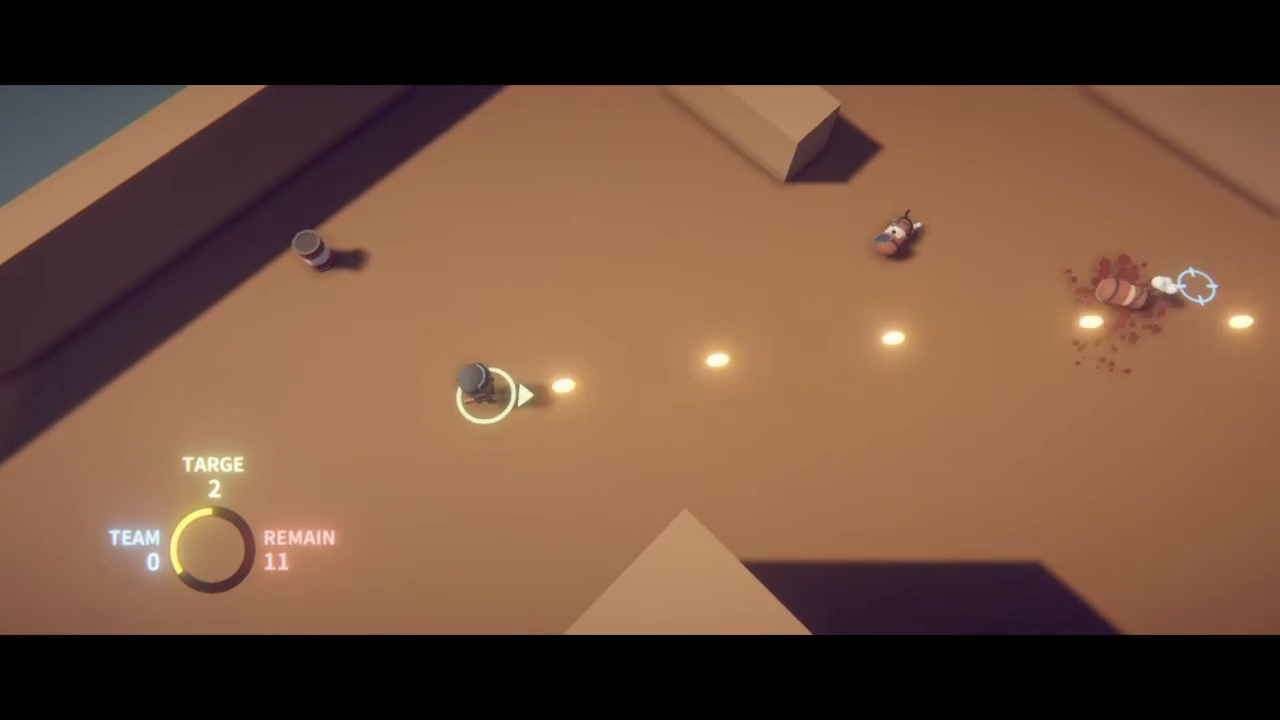
{"action": "key", "text": "s"}
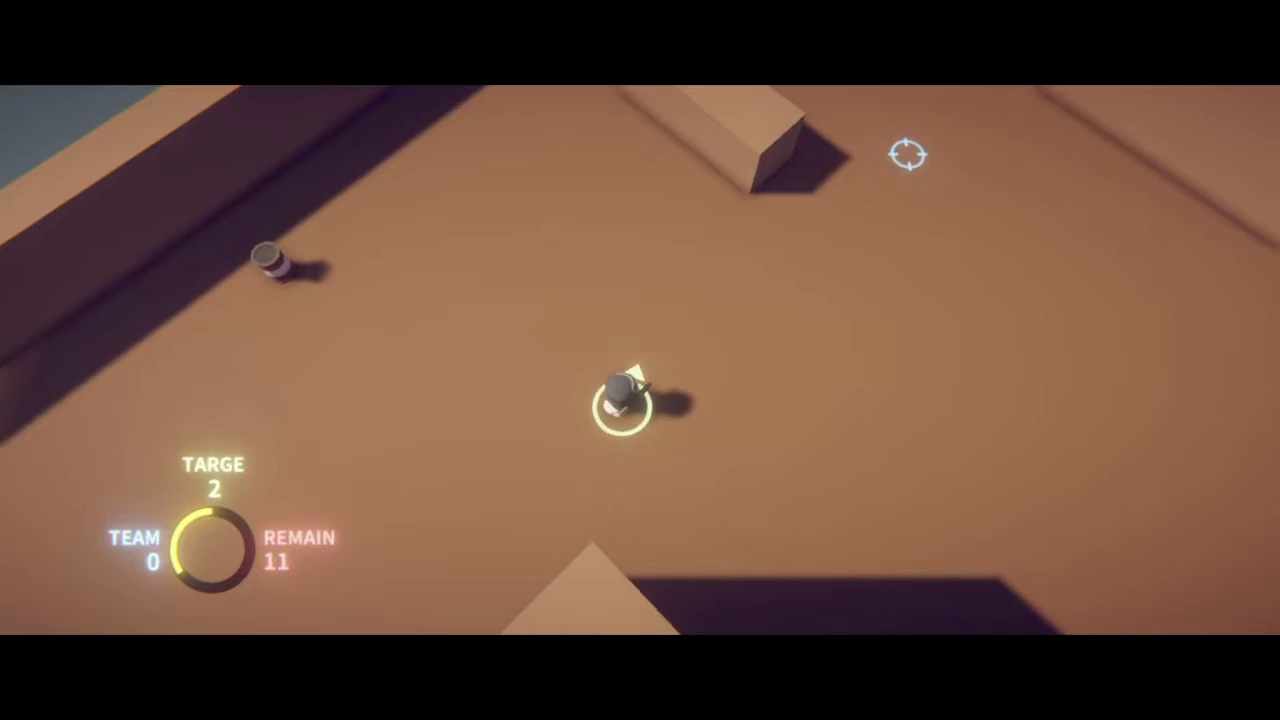
Run up-right past the captives and down along the wall corner into the shadowed area, firing ahead.
{"action": "key", "text": "w"}
{"action": "key", "text": "d"}
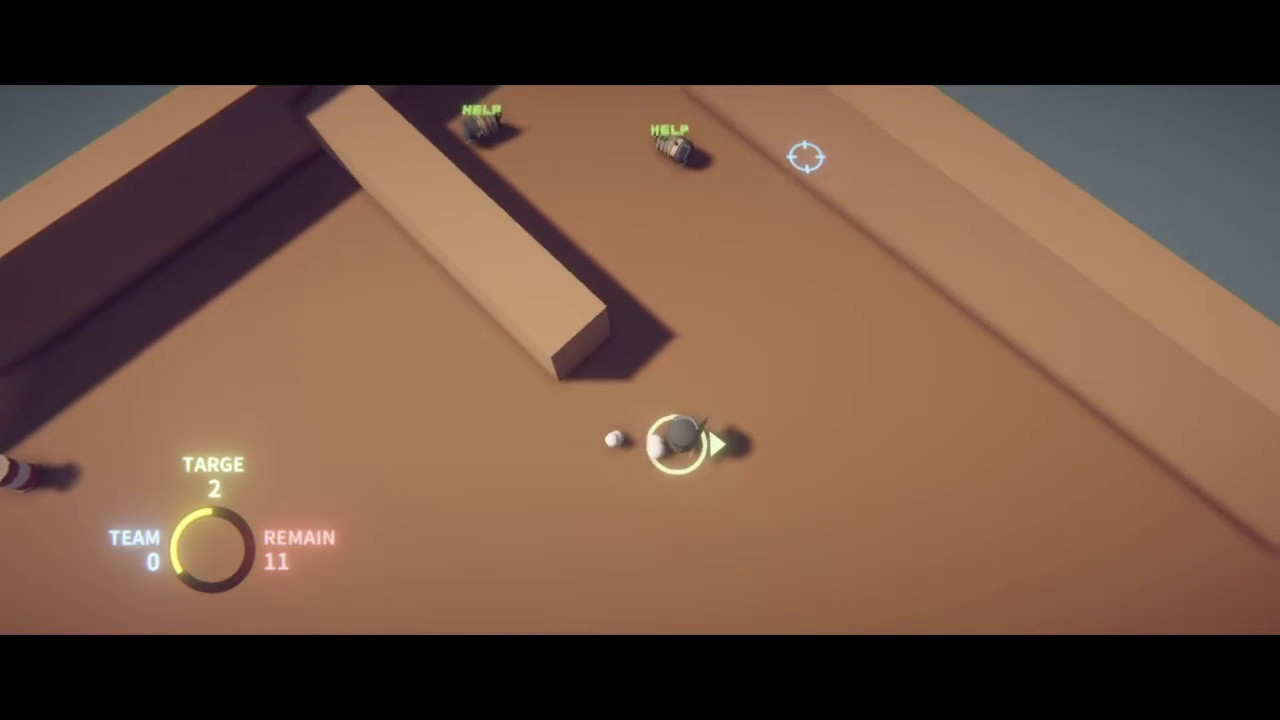
{"action": "key", "text": "d"}
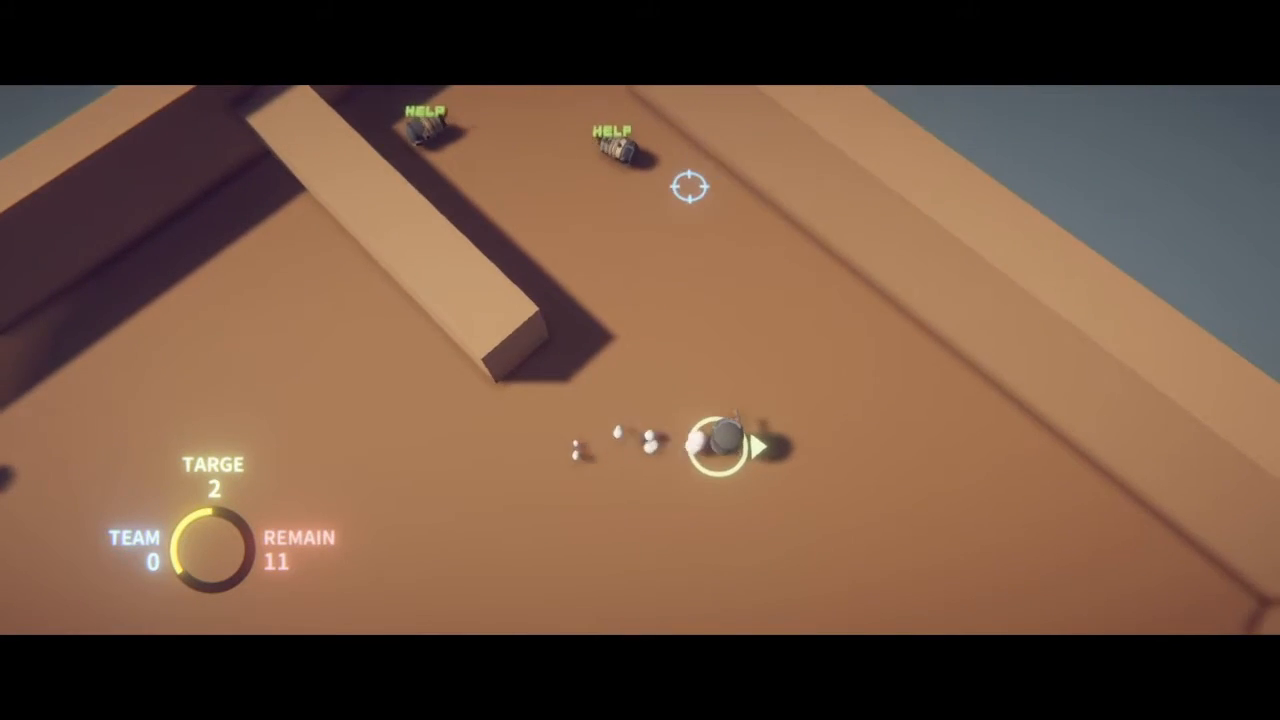
{"action": "key", "text": "s"}
{"action": "left_click", "coordinate": [710, 368]}
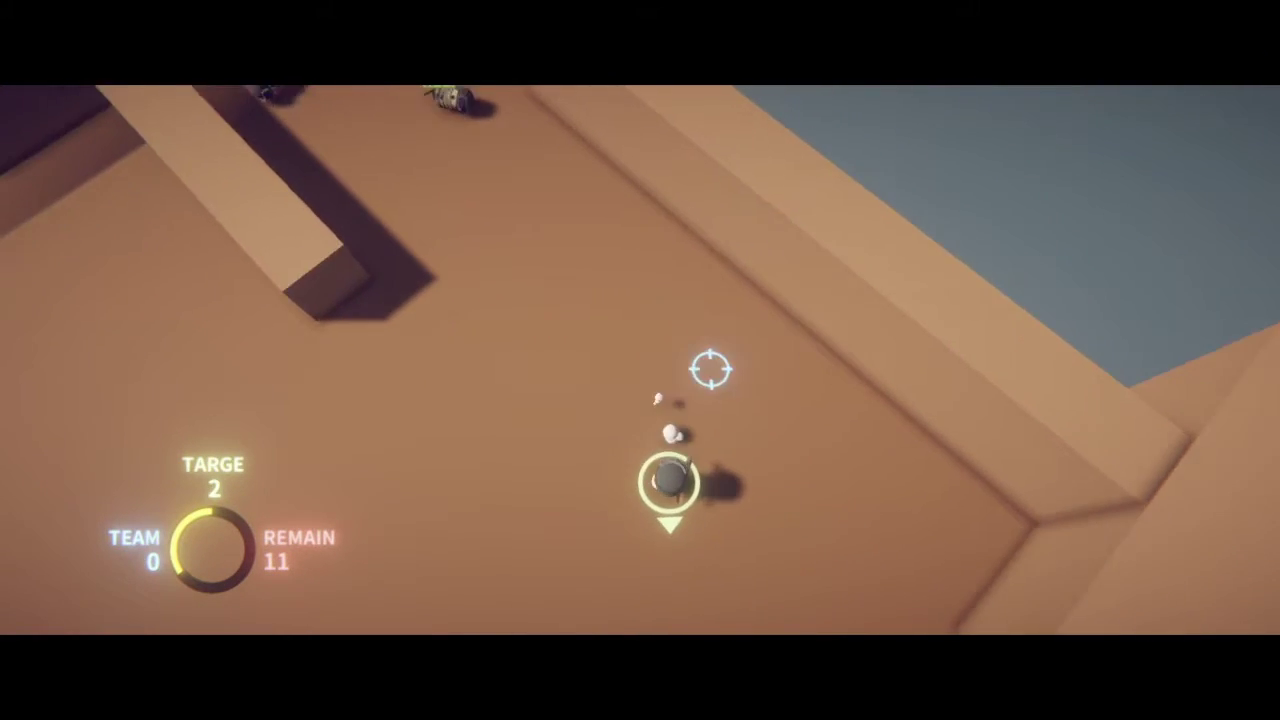
{"action": "key", "text": "s"}
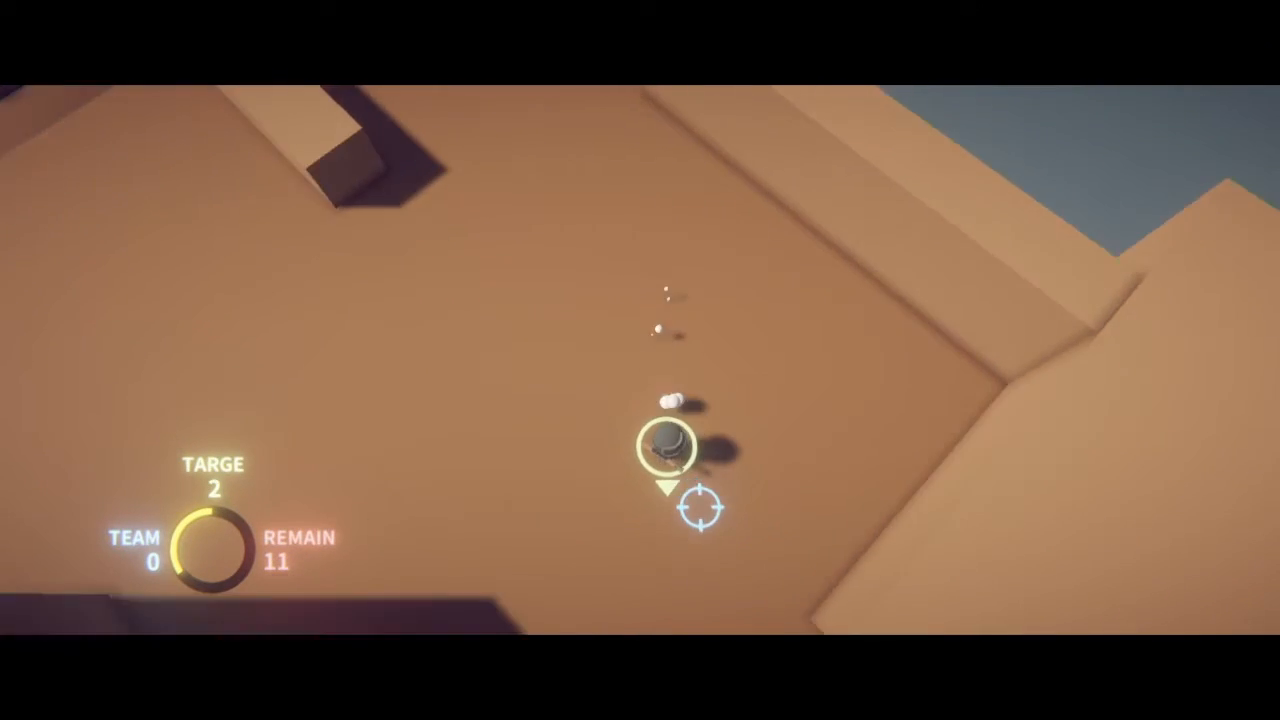
Run down the shadowed corridor firing until the enemy below is shot.
{"action": "left_click", "coordinate": [560, 582]}
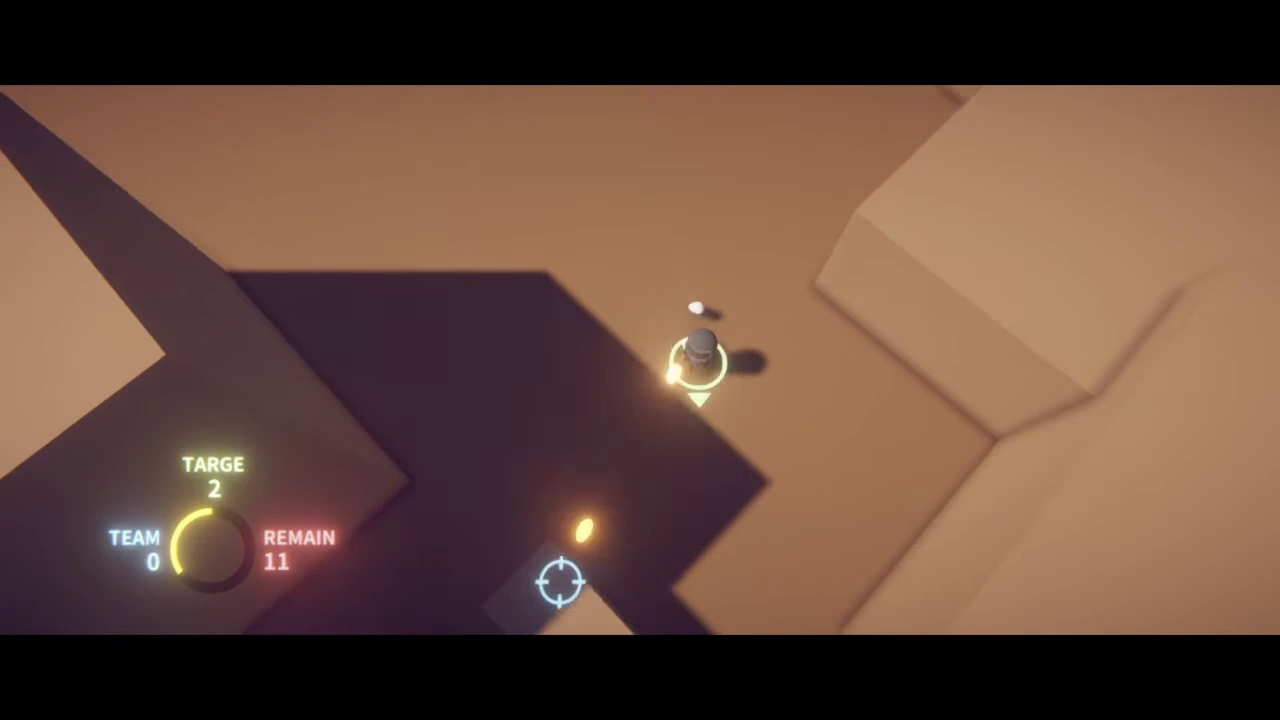
{"action": "key", "text": "s"}
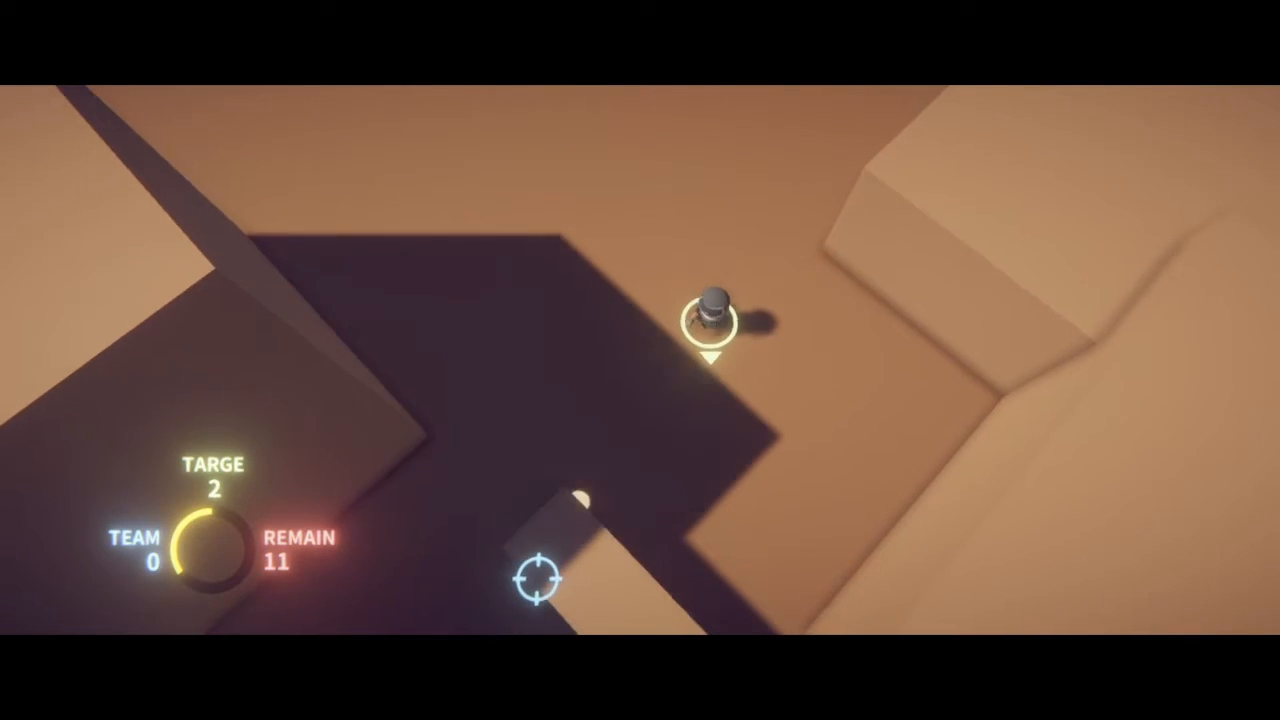
{"action": "left_click", "coordinate": [571, 614]}
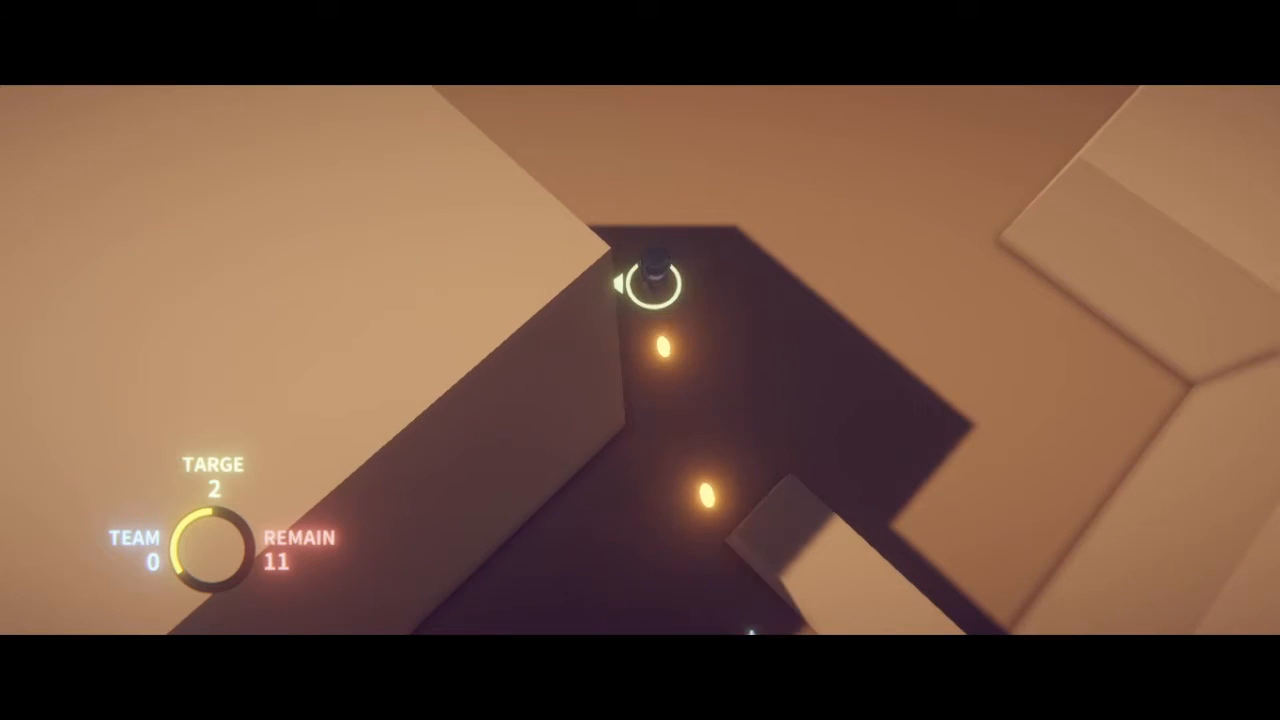
{"action": "key", "text": "s"}
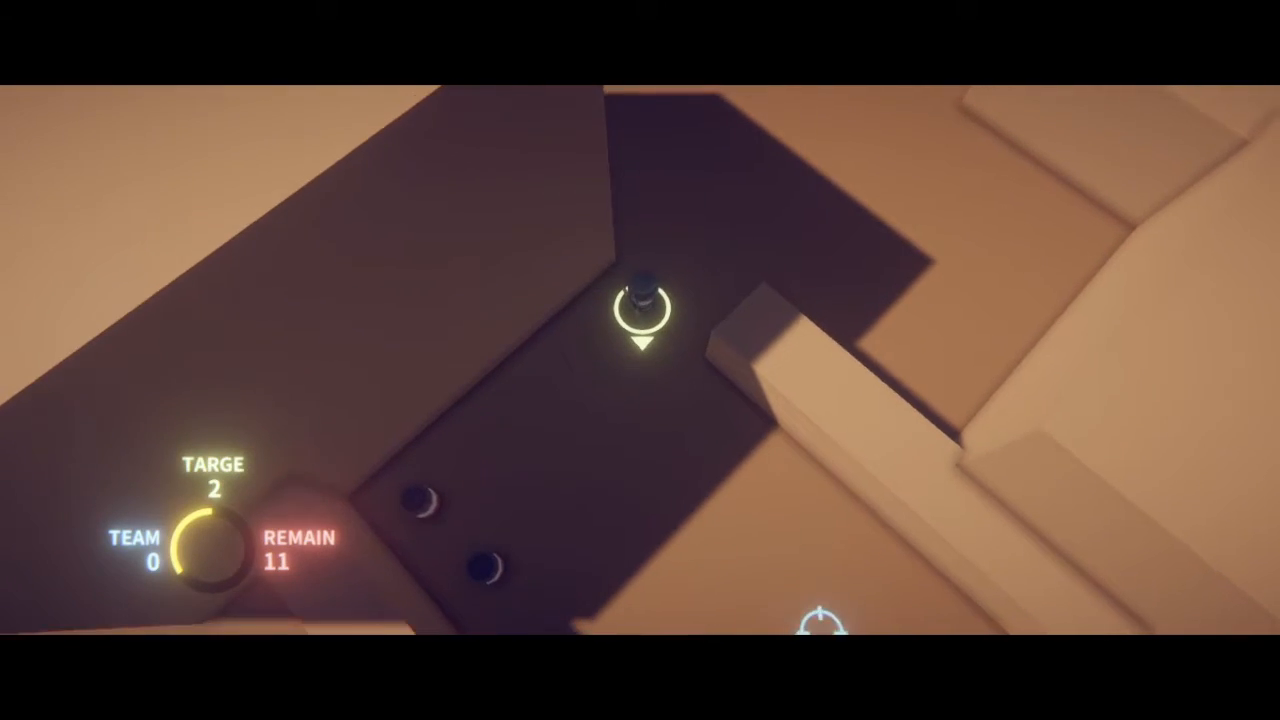
{"action": "left_click", "coordinate": [846, 609]}
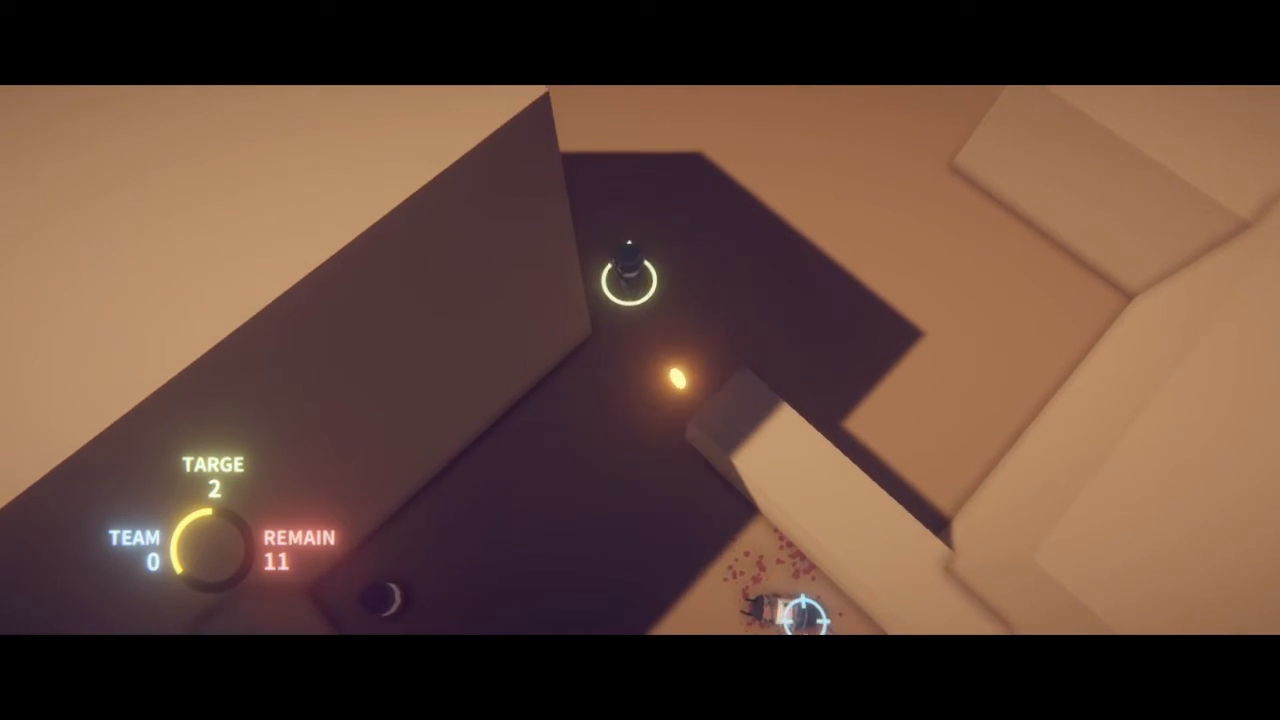